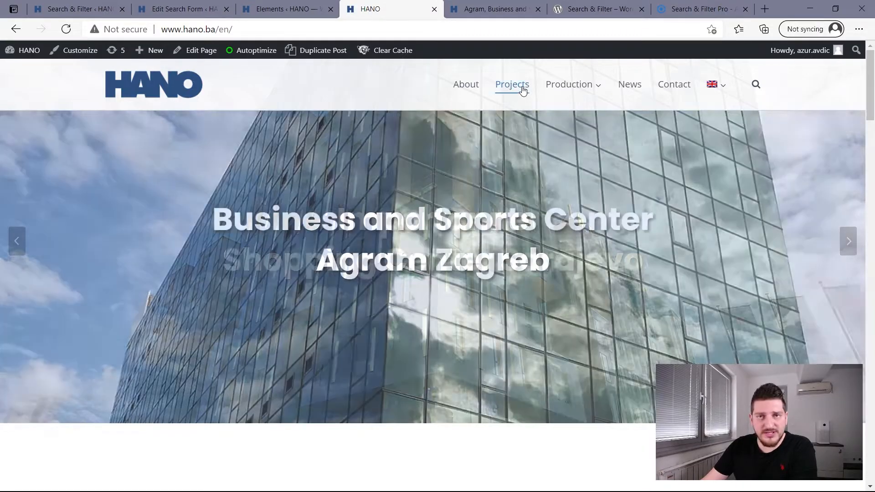
Step: Open the site's Projects page and look over its search filter form, project grid and pagination
{"action": "left_click", "coordinate": [522, 89]}
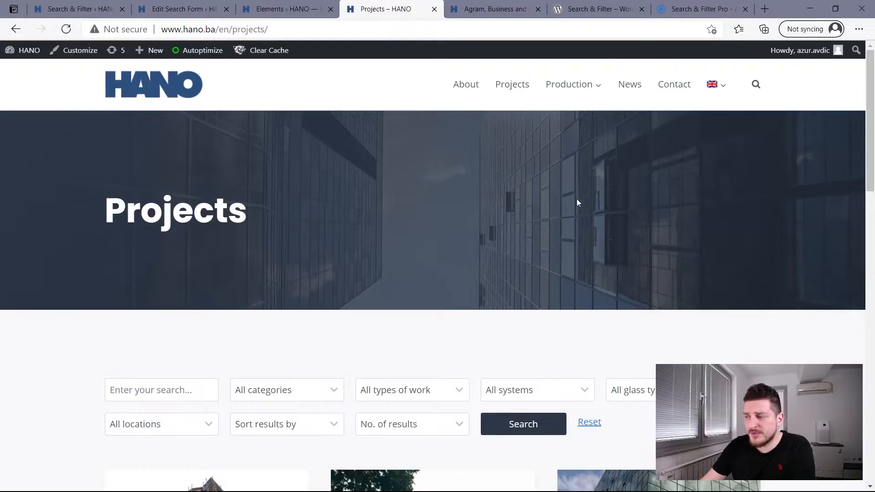
{"action": "scroll", "coordinate": [642, 250], "scroll_direction": "down", "scroll_amount": 8}
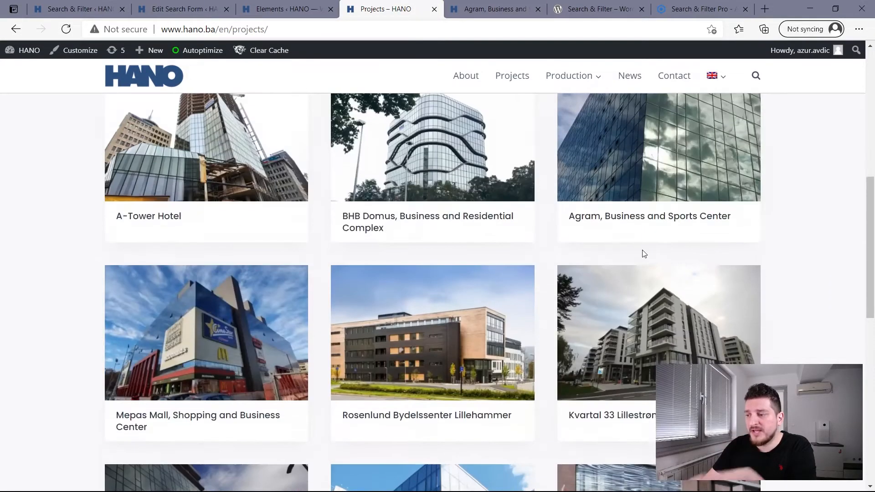
{"action": "scroll", "coordinate": [643, 254], "scroll_direction": "down", "scroll_amount": 9}
{"action": "scroll", "coordinate": [541, 299], "scroll_direction": "up", "scroll_amount": 13}
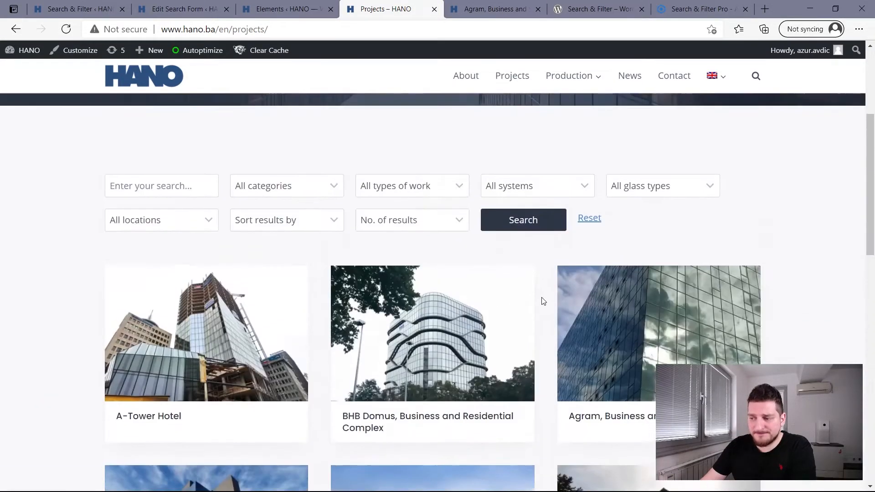
{"action": "scroll", "coordinate": [543, 301], "scroll_direction": "down", "scroll_amount": 10}
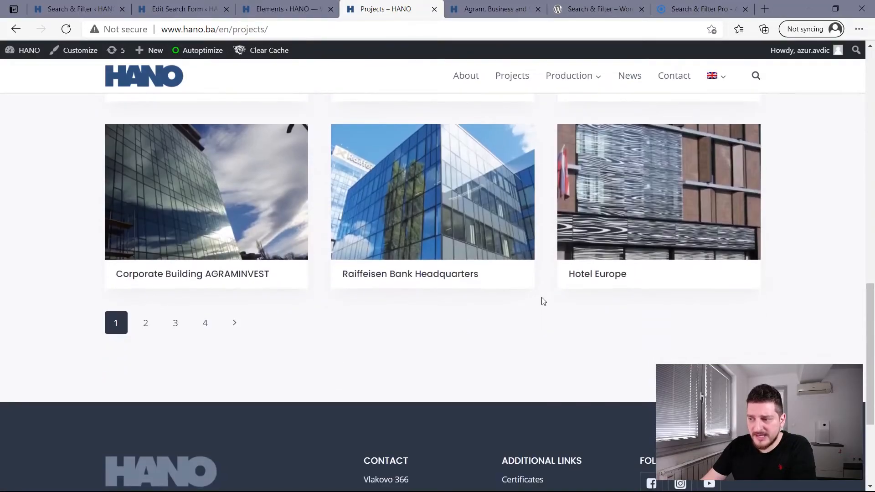
{"action": "scroll", "coordinate": [545, 299], "scroll_direction": "up", "scroll_amount": 10}
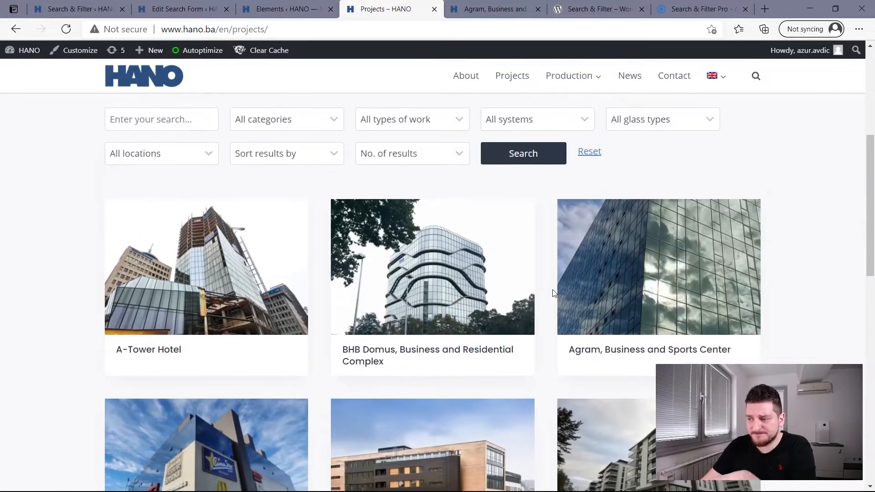
{"action": "scroll", "coordinate": [555, 292], "scroll_direction": "up", "scroll_amount": 3}
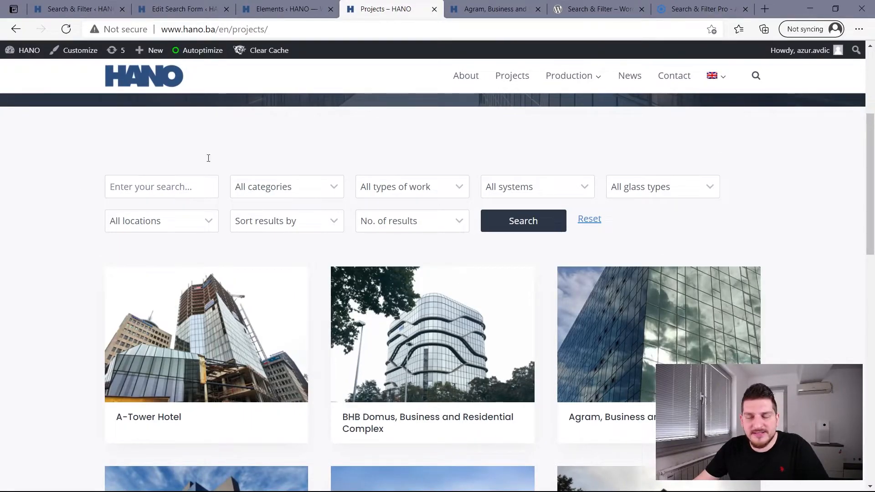
Step: Review the Search & Filter plugin's description and feature list on its WordPress.org page
{"action": "left_click", "coordinate": [599, 7]}
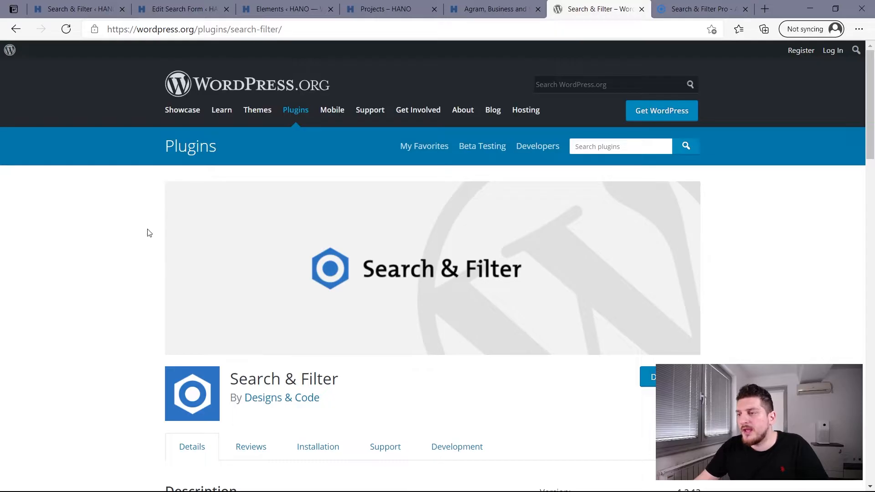
{"action": "scroll", "coordinate": [401, 347], "scroll_direction": "down", "scroll_amount": 5}
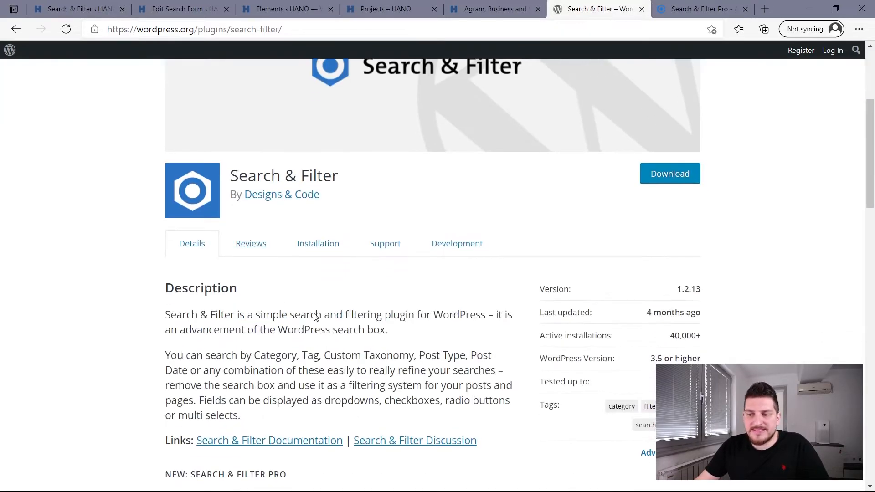
{"action": "scroll", "coordinate": [381, 326], "scroll_direction": "down", "scroll_amount": 4}
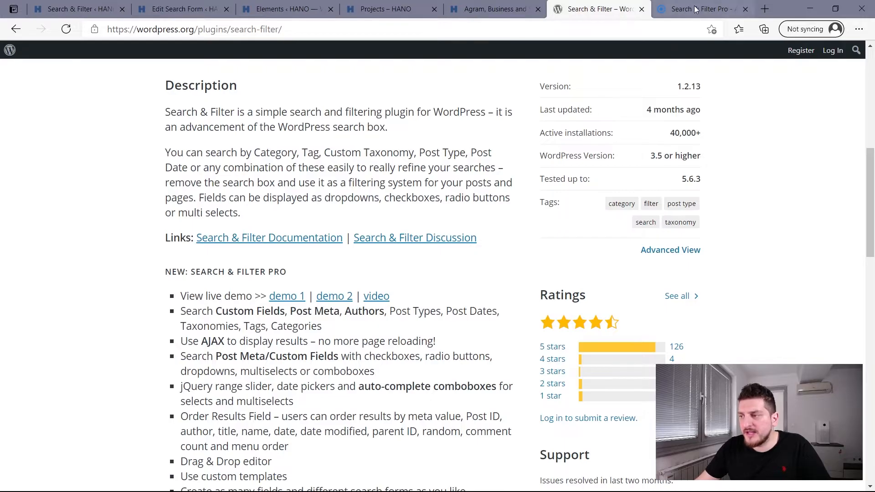
{"action": "scroll", "coordinate": [308, 319], "scroll_direction": "down", "scroll_amount": 4}
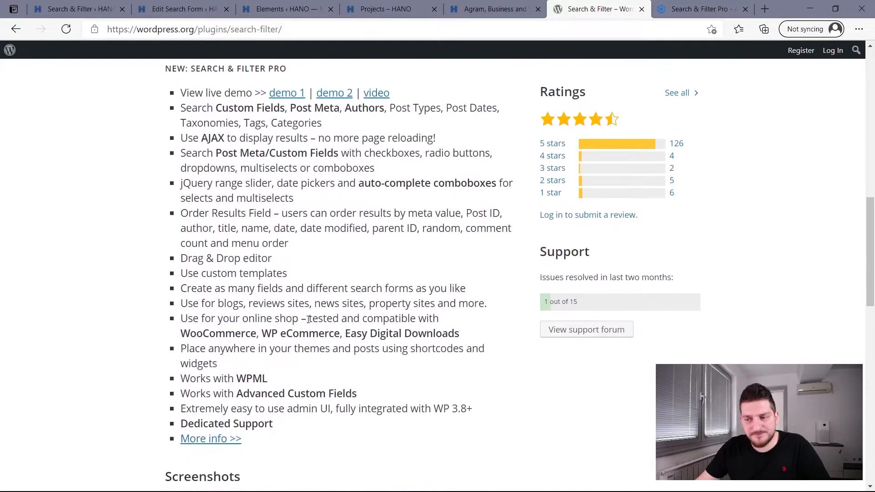
{"action": "scroll", "coordinate": [309, 319], "scroll_direction": "down", "scroll_amount": 3}
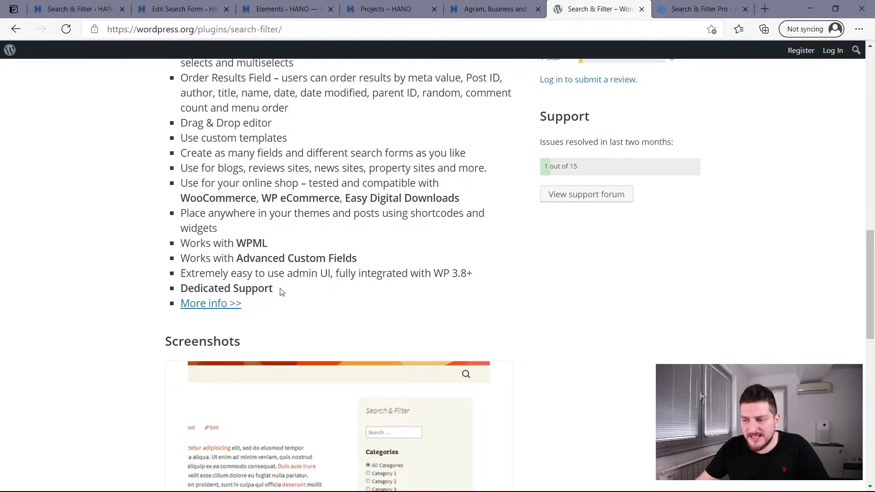
{"action": "scroll", "coordinate": [281, 292], "scroll_direction": "up", "scroll_amount": 2}
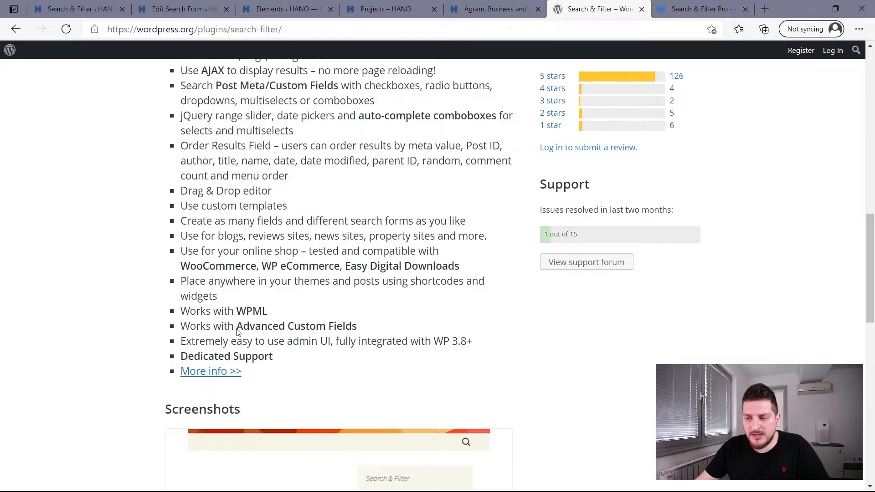
Step: Examine the Search & Filter Pro features, including Advanced Custom Fields, WPML and Post Meta/Custom Fields support
{"action": "left_click_drag", "start_coordinate": [236, 329], "coordinate": [354, 328]}
{"action": "left_click", "coordinate": [264, 314]}
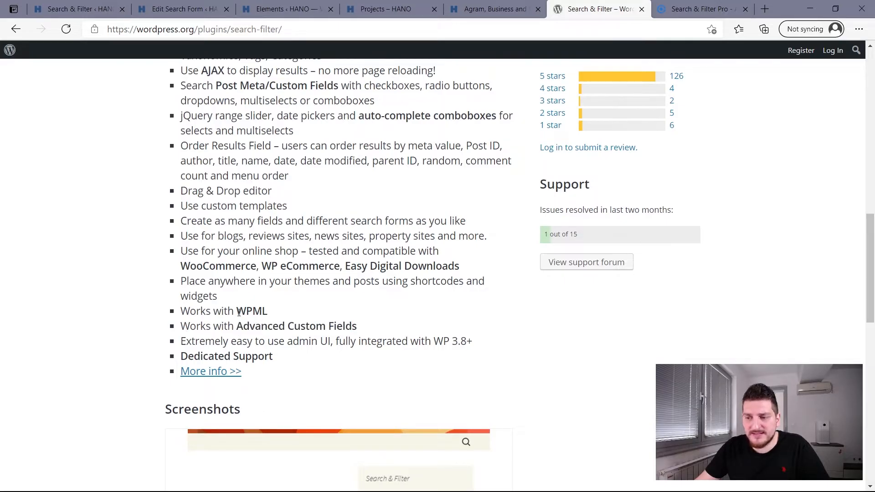
{"action": "left_click_drag", "start_coordinate": [237, 313], "coordinate": [276, 315]}
{"action": "left_click", "coordinate": [276, 315]}
{"action": "scroll", "coordinate": [283, 323], "scroll_direction": "up", "scroll_amount": 4}
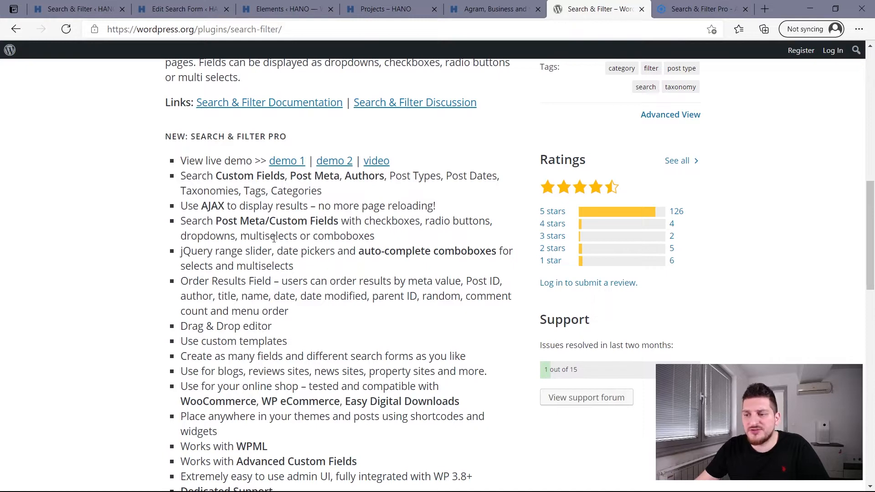
{"action": "left_click_drag", "start_coordinate": [216, 223], "coordinate": [283, 223]}
{"action": "left_click", "coordinate": [273, 246]}
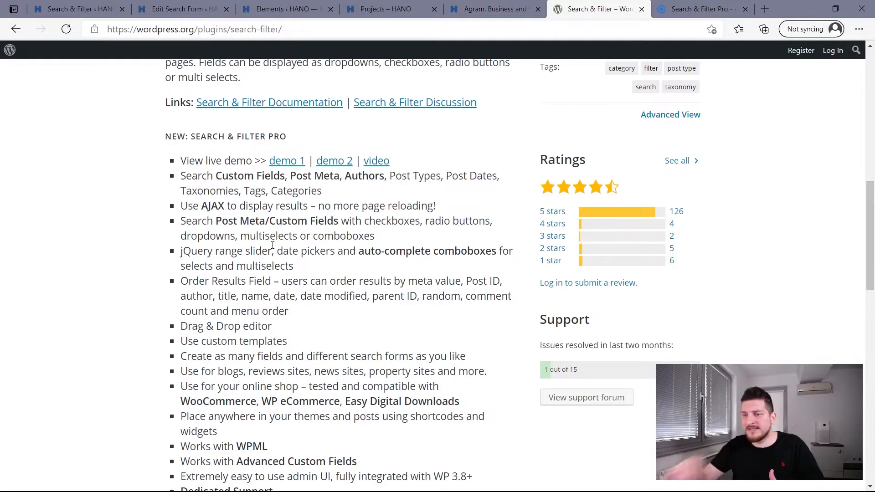
{"action": "left_click_drag", "start_coordinate": [206, 137], "coordinate": [296, 142]}
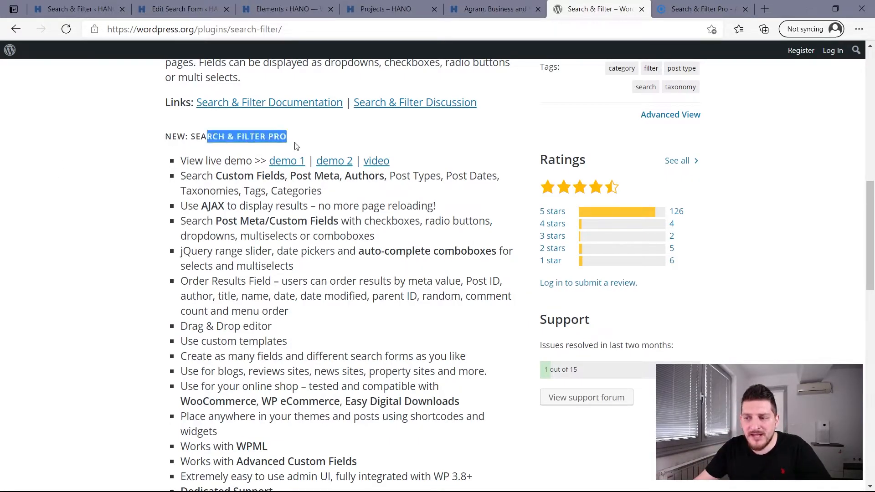
{"action": "left_click", "coordinate": [283, 194]}
{"action": "scroll", "coordinate": [375, 233], "scroll_direction": "down", "scroll_amount": 5}
{"action": "scroll", "coordinate": [381, 254], "scroll_direction": "up", "scroll_amount": 7}
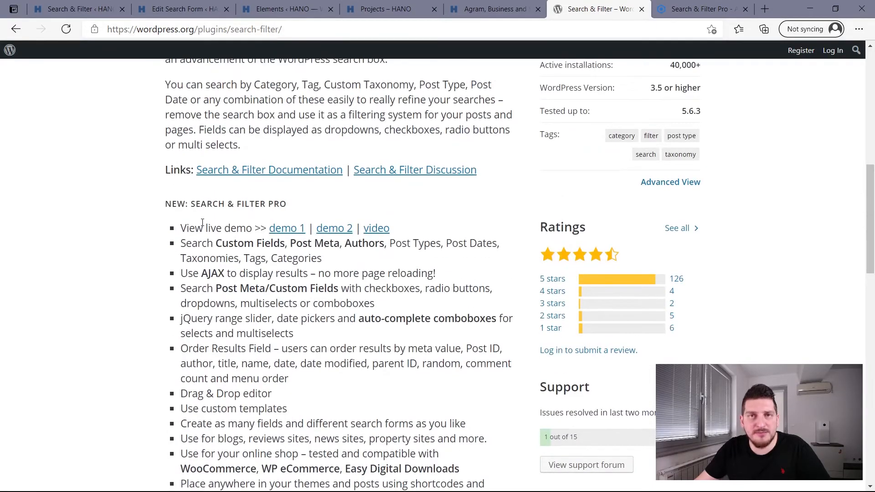
Step: Review the features and licence prices on the Search & Filter Pro website
{"action": "left_click", "coordinate": [707, 4]}
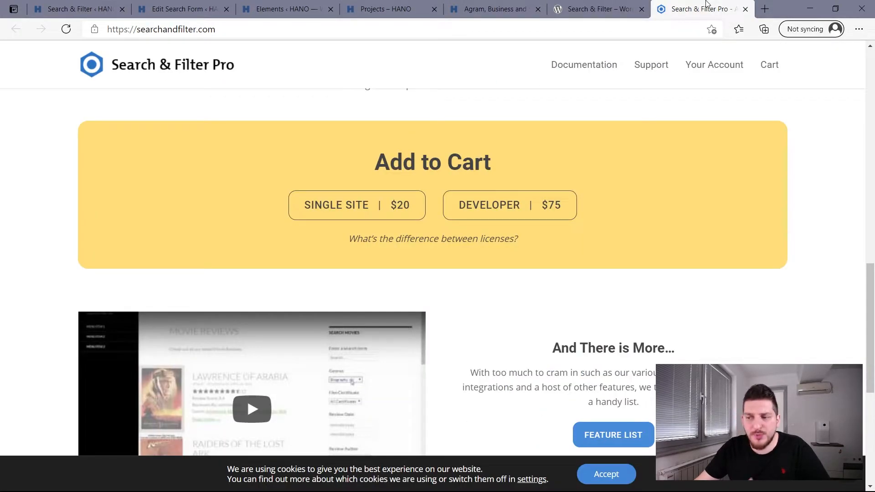
{"action": "scroll", "coordinate": [425, 234], "scroll_direction": "up", "scroll_amount": 10}
{"action": "scroll", "coordinate": [425, 234], "scroll_direction": "down", "scroll_amount": 3}
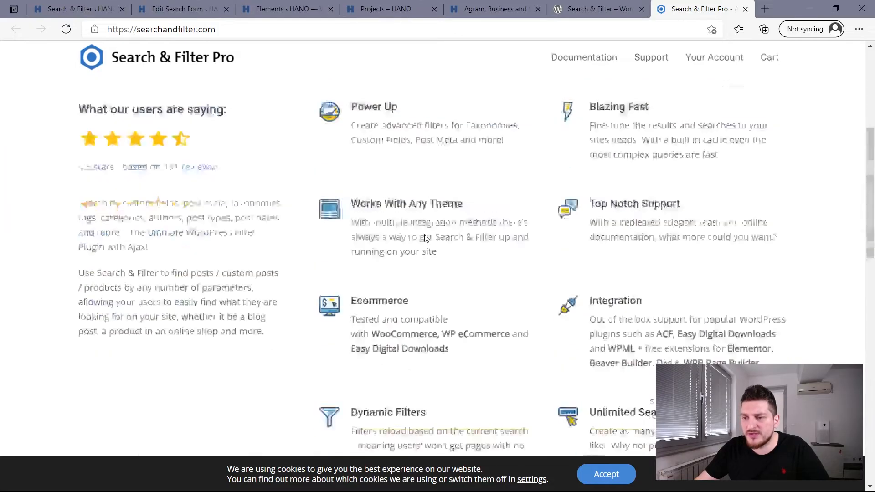
{"action": "scroll", "coordinate": [425, 234], "scroll_direction": "down", "scroll_amount": 5}
{"action": "scroll", "coordinate": [423, 238], "scroll_direction": "up", "scroll_amount": 3}
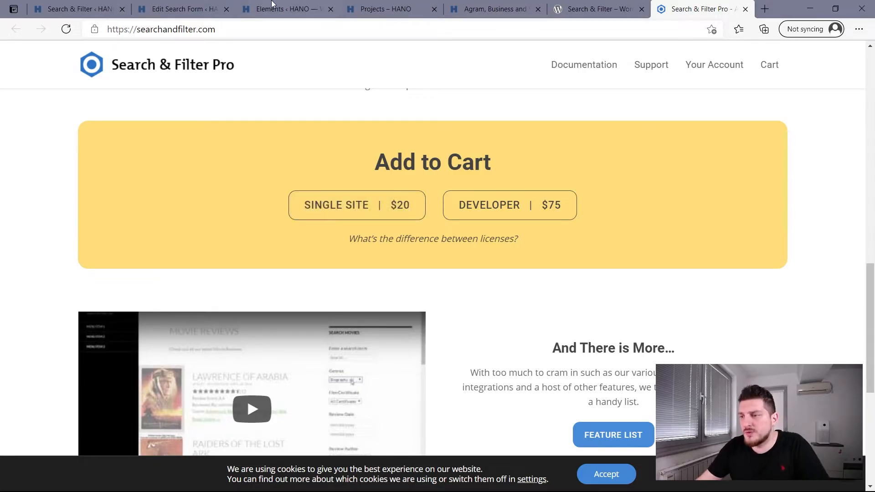
Step: Return to the HANO Projects page and view the filter fields above the project grid
{"action": "left_click", "coordinate": [369, 7]}
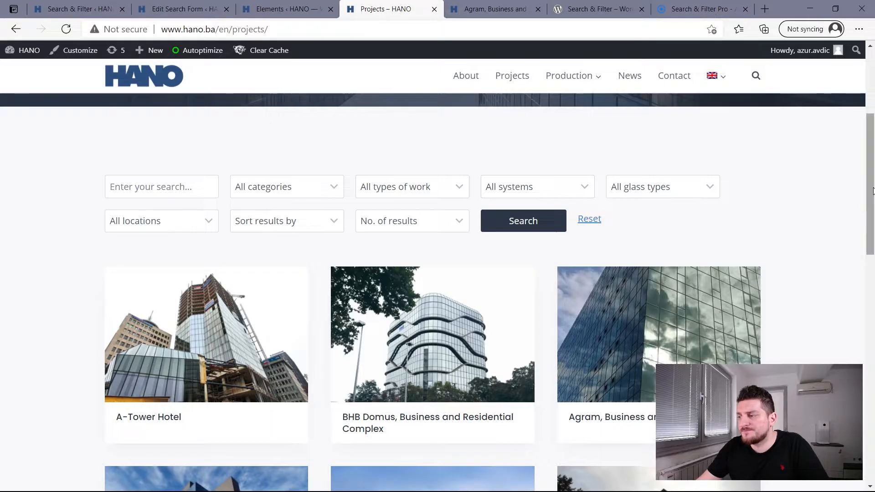
{"action": "mouse_move", "coordinate": [873, 190]}
{"action": "left_mouse_down"}
{"action": "mouse_move", "coordinate": [872, 176]}
{"action": "mouse_move", "coordinate": [871, 204]}
{"action": "left_mouse_up"}
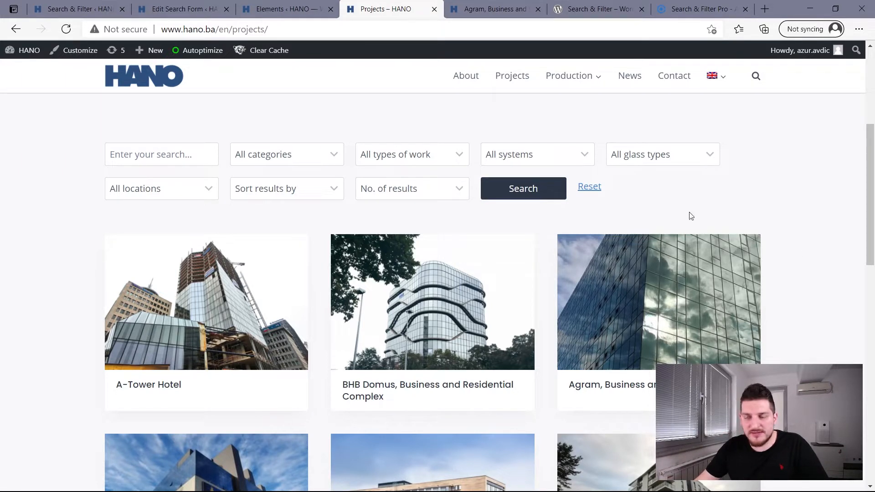
Step: Look over the Search & Filter forms list in the WordPress admin and the entries for CPT UI, Projects and WPML
{"action": "left_click", "coordinate": [70, 4]}
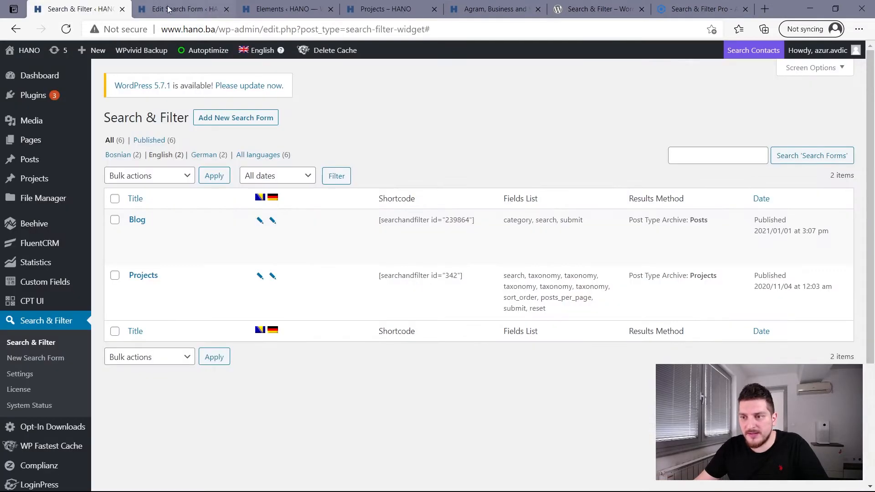
{"action": "mouse_move", "coordinate": [41, 307]}
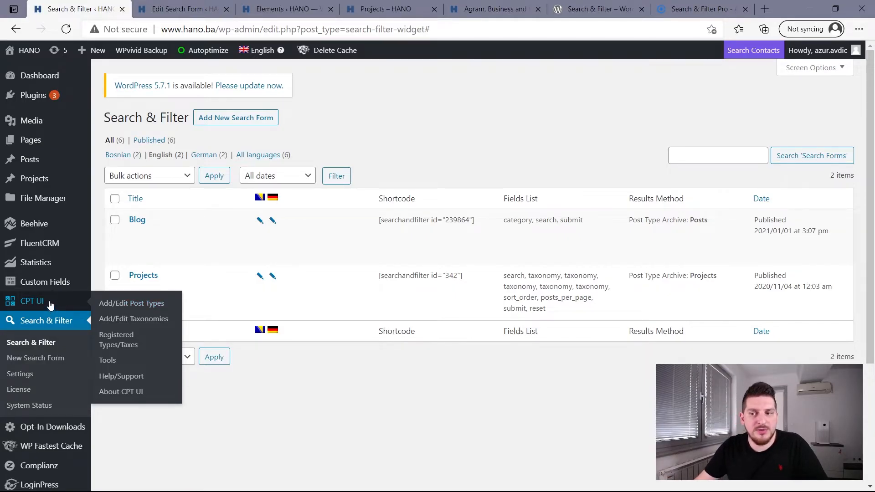
{"action": "mouse_move", "coordinate": [44, 177]}
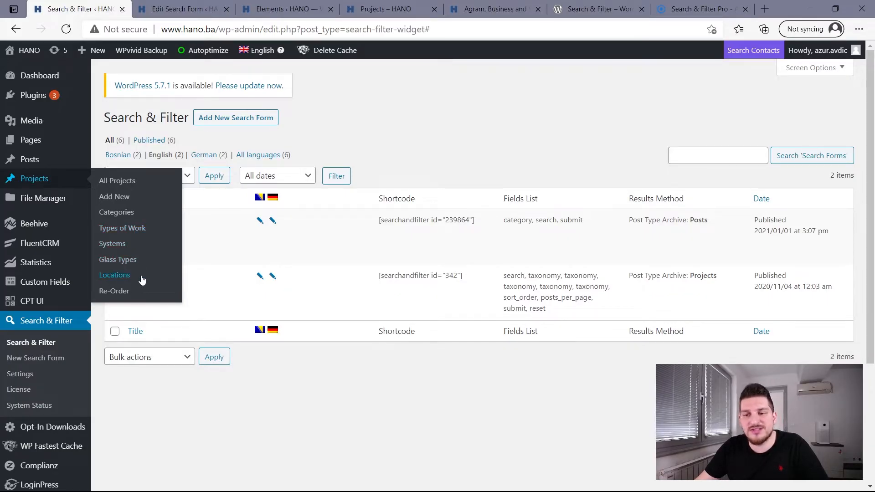
{"action": "scroll", "coordinate": [41, 448], "scroll_direction": "down", "scroll_amount": 3}
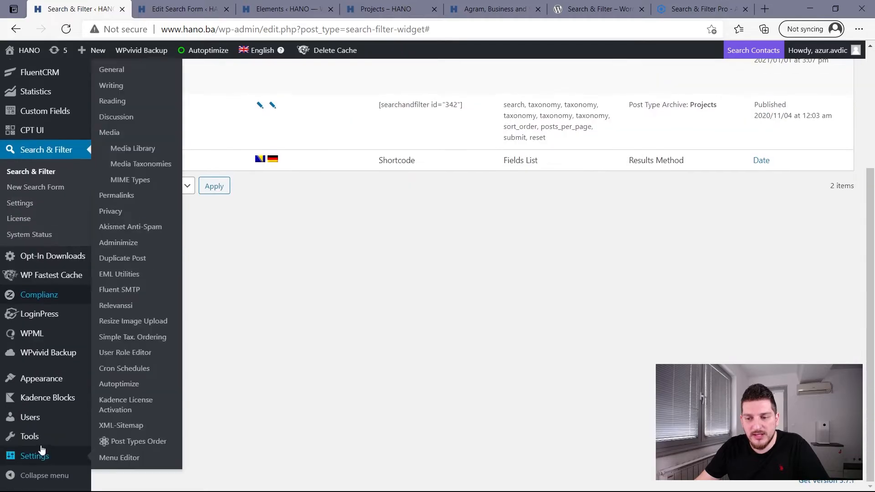
{"action": "mouse_move", "coordinate": [46, 390]}
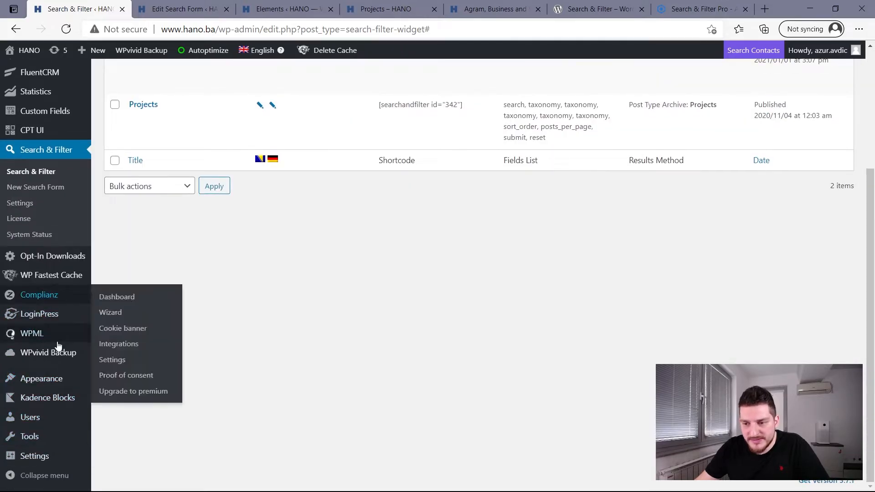
{"action": "scroll", "coordinate": [58, 347], "scroll_direction": "up", "scroll_amount": 1}
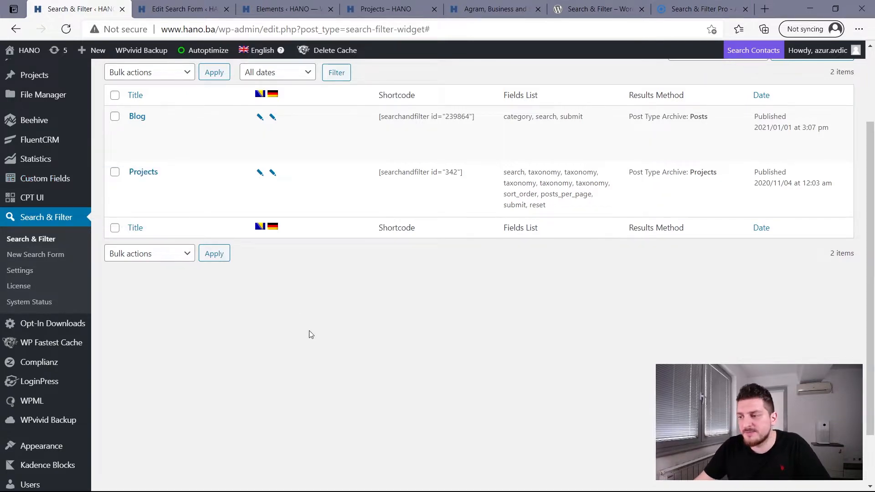
{"action": "scroll", "coordinate": [310, 333], "scroll_direction": "up", "scroll_amount": 2}
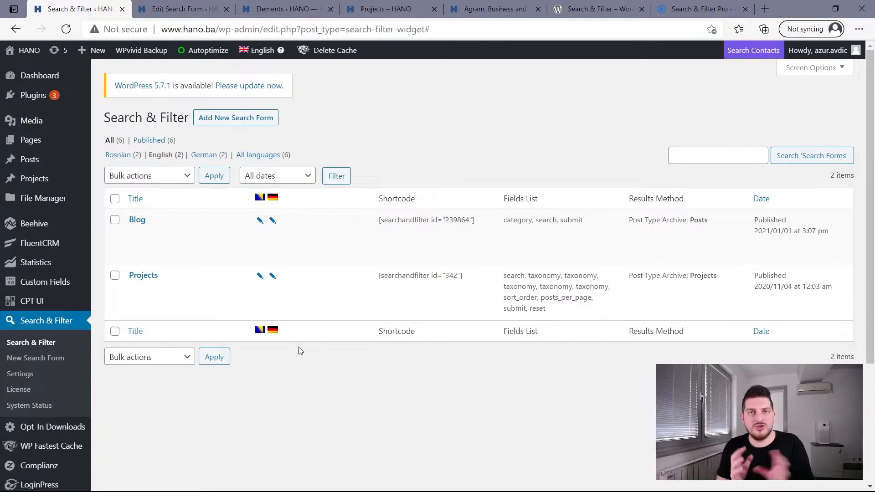
Step: Examine the Project Details section on the Agram, Business and Sports Center page
{"action": "left_click", "coordinate": [415, 5]}
{"action": "left_click", "coordinate": [476, 4]}
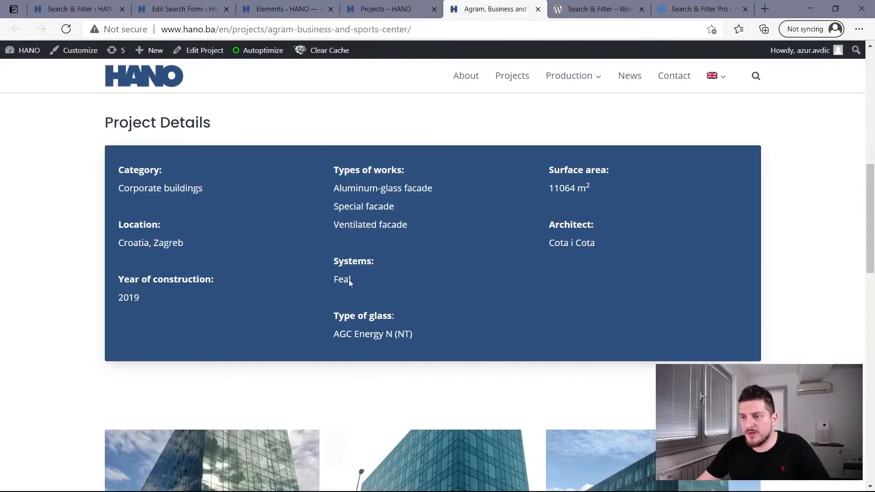
{"action": "scroll", "coordinate": [322, 321], "scroll_direction": "up", "scroll_amount": 8}
{"action": "scroll", "coordinate": [323, 321], "scroll_direction": "down", "scroll_amount": 8}
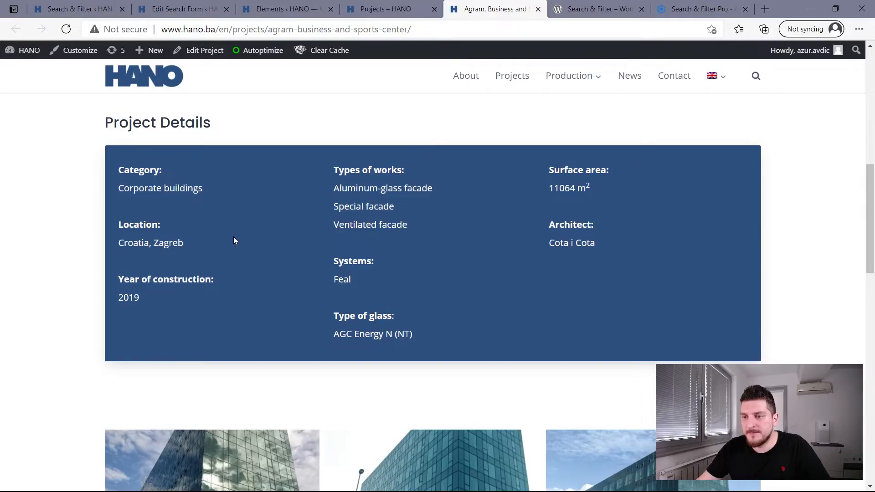
{"action": "scroll", "coordinate": [235, 241], "scroll_direction": "up", "scroll_amount": 2}
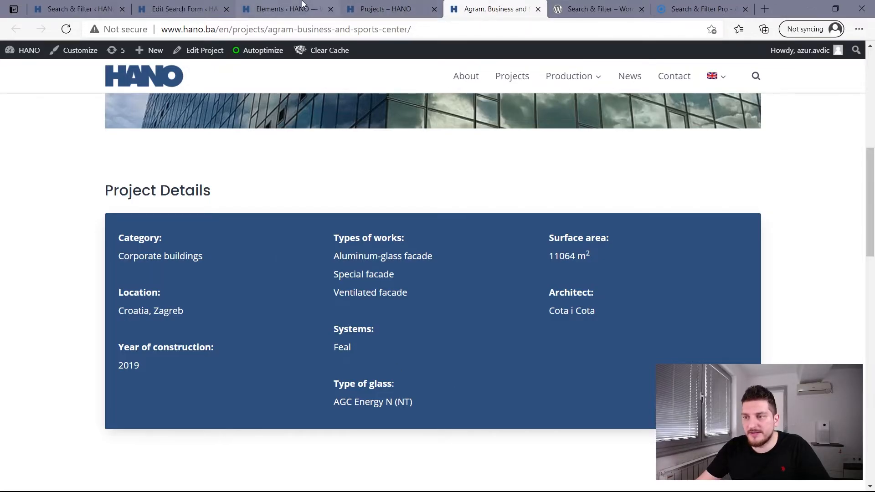
Step: Go back to the Projects archive and browse its grid of project cards
{"action": "left_click", "coordinate": [387, 9]}
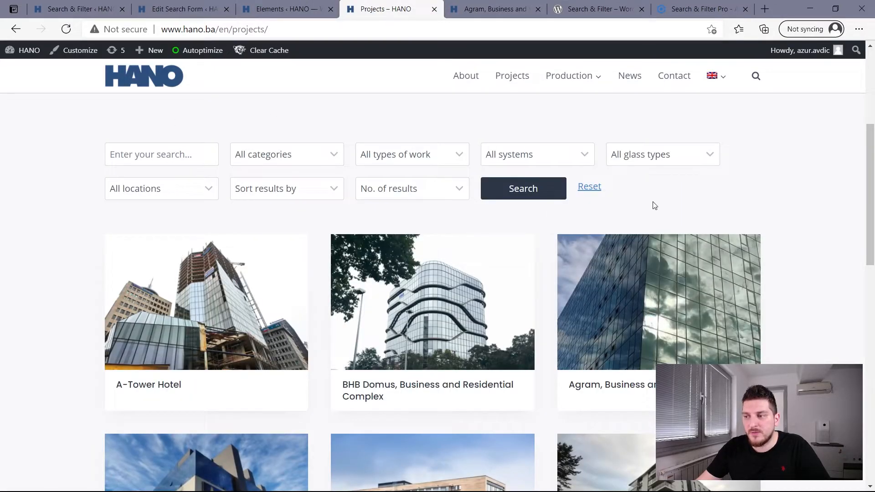
{"action": "scroll", "coordinate": [297, 266], "scroll_direction": "down", "scroll_amount": 15}
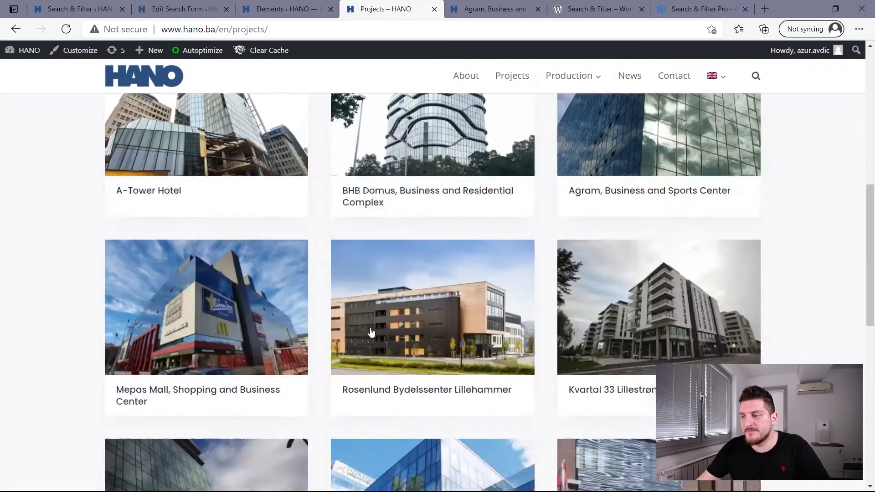
{"action": "scroll", "coordinate": [370, 331], "scroll_direction": "up", "scroll_amount": 10}
{"action": "scroll", "coordinate": [371, 330], "scroll_direction": "up", "scroll_amount": 2}
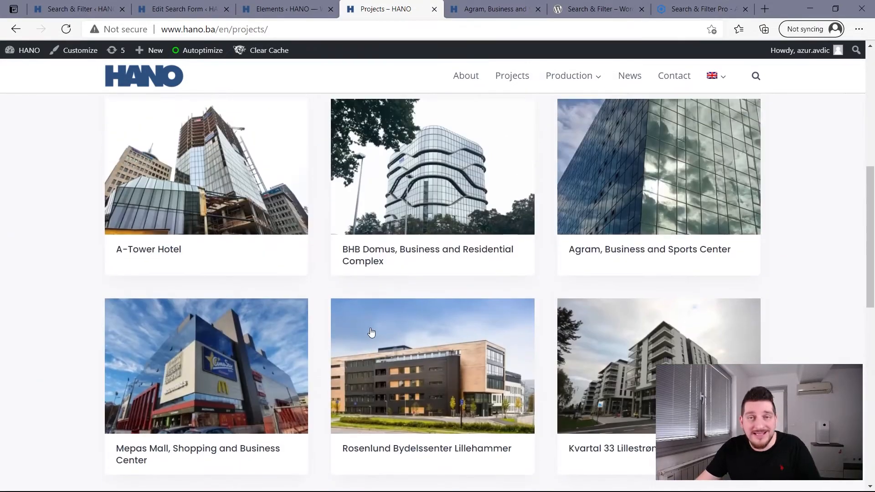
Step: Filter the projects archive by the glass type AGC Energy N (NT)
{"action": "scroll", "coordinate": [415, 355], "scroll_direction": "up", "scroll_amount": 4}
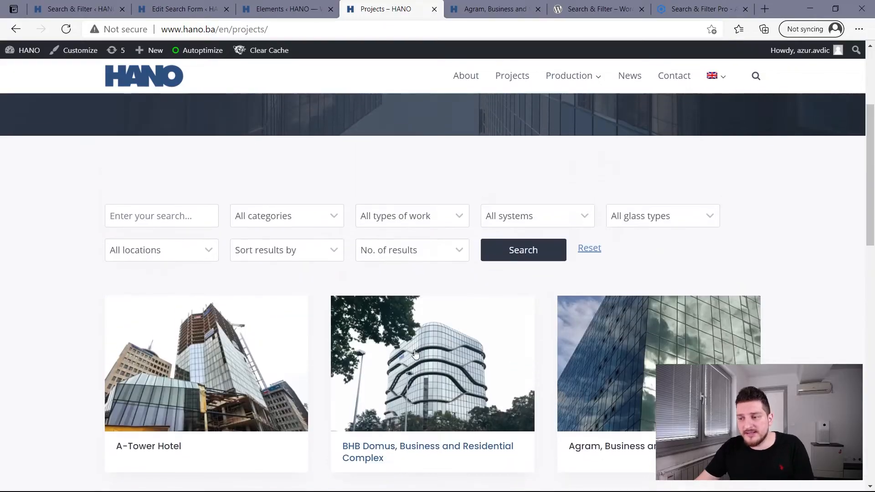
{"action": "scroll", "coordinate": [412, 353], "scroll_direction": "down", "scroll_amount": 7}
{"action": "scroll", "coordinate": [408, 349], "scroll_direction": "down", "scroll_amount": 2}
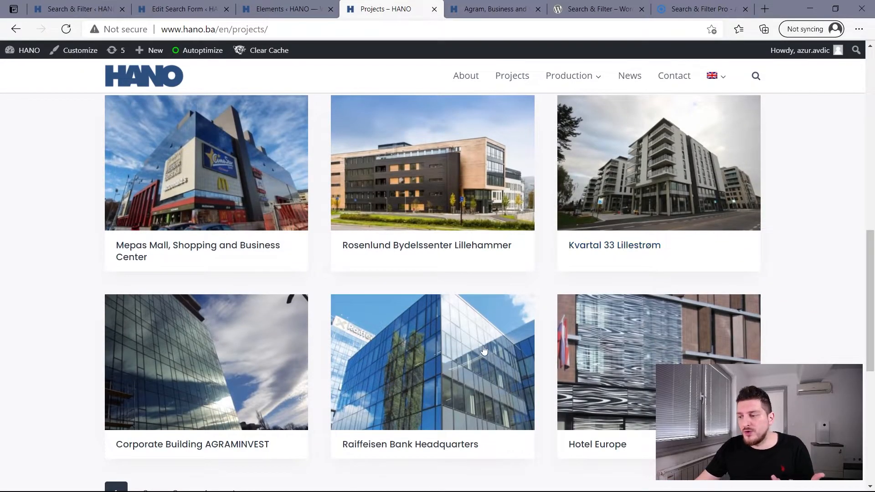
{"action": "scroll", "coordinate": [481, 353], "scroll_direction": "down", "scroll_amount": 3}
{"action": "scroll", "coordinate": [481, 353], "scroll_direction": "up", "scroll_amount": 3}
{"action": "scroll", "coordinate": [482, 353], "scroll_direction": "up", "scroll_amount": 10}
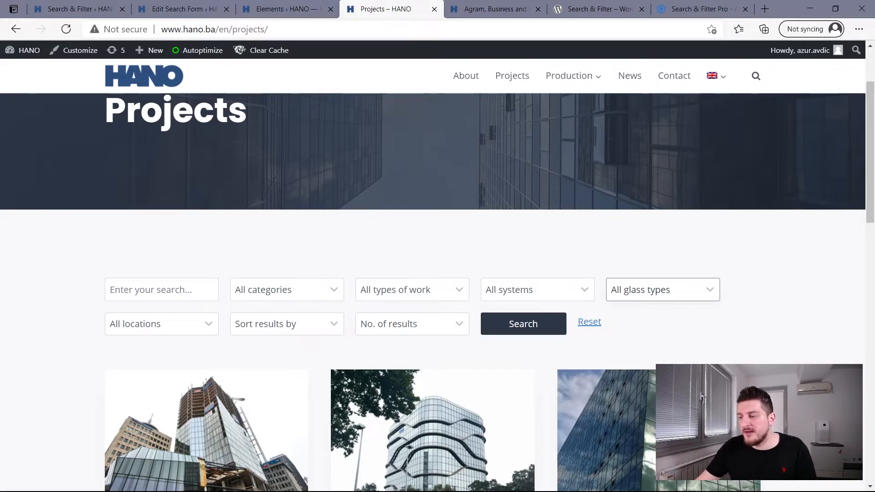
{"action": "left_click", "coordinate": [638, 364]}
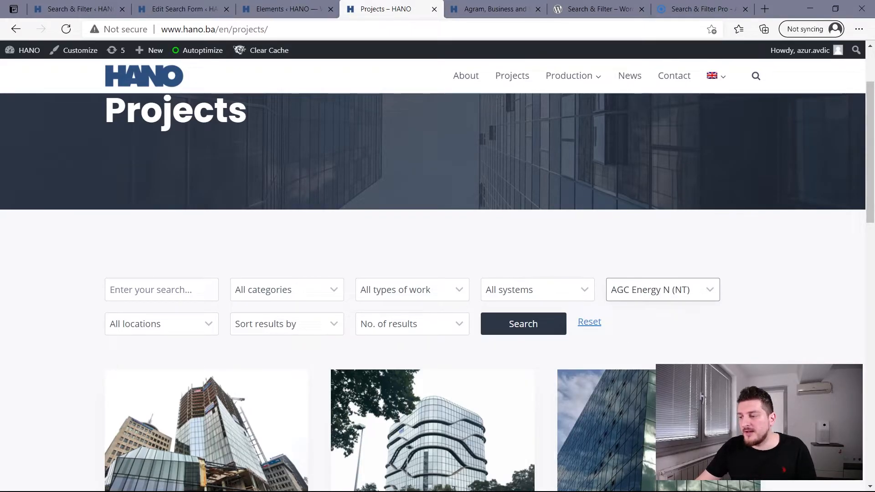
{"action": "left_click", "coordinate": [541, 326]}
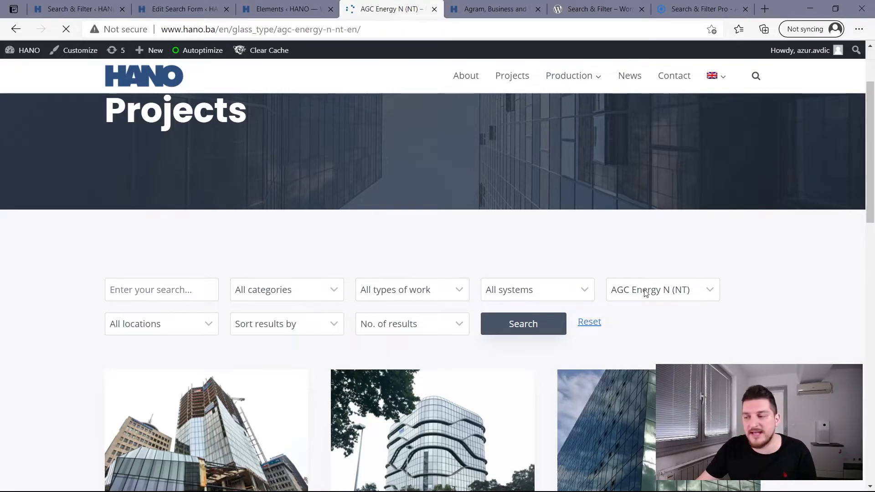
Step: Look through the project cards returned for the selected glass type and the filter fields above them
{"action": "scroll", "coordinate": [534, 319], "scroll_direction": "down", "scroll_amount": 5}
{"action": "scroll", "coordinate": [538, 319], "scroll_direction": "down", "scroll_amount": 2}
{"action": "scroll", "coordinate": [538, 296], "scroll_direction": "up", "scroll_amount": 1}
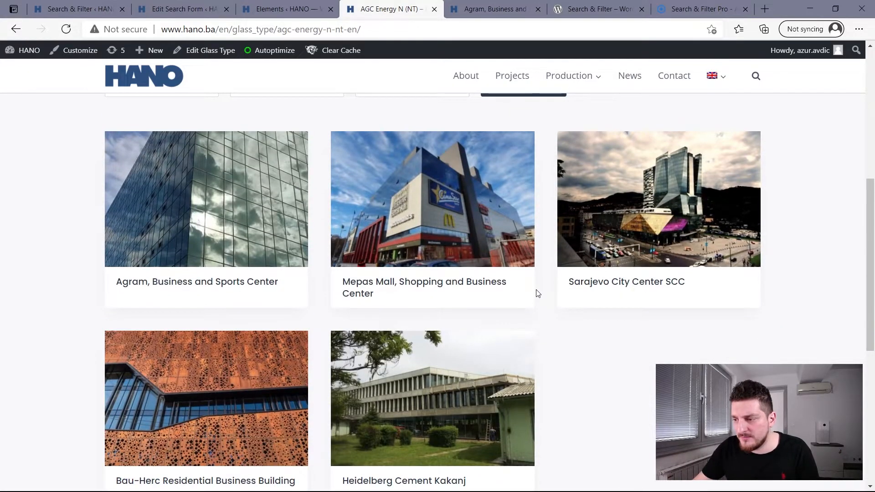
{"action": "scroll", "coordinate": [538, 293], "scroll_direction": "up", "scroll_amount": 4}
{"action": "scroll", "coordinate": [192, 311], "scroll_direction": "down", "scroll_amount": 1}
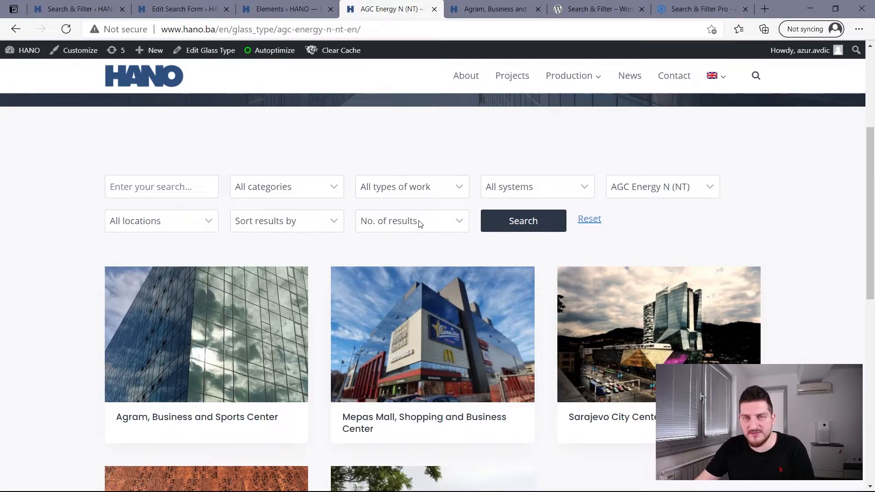
{"action": "scroll", "coordinate": [425, 260], "scroll_direction": "down", "scroll_amount": 3}
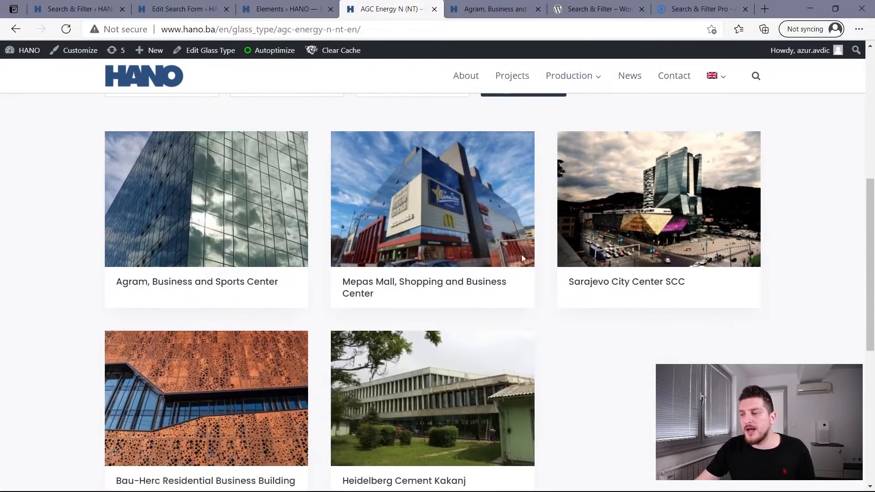
{"action": "scroll", "coordinate": [522, 258], "scroll_direction": "down", "scroll_amount": 4}
{"action": "scroll", "coordinate": [420, 270], "scroll_direction": "up", "scroll_amount": 6}
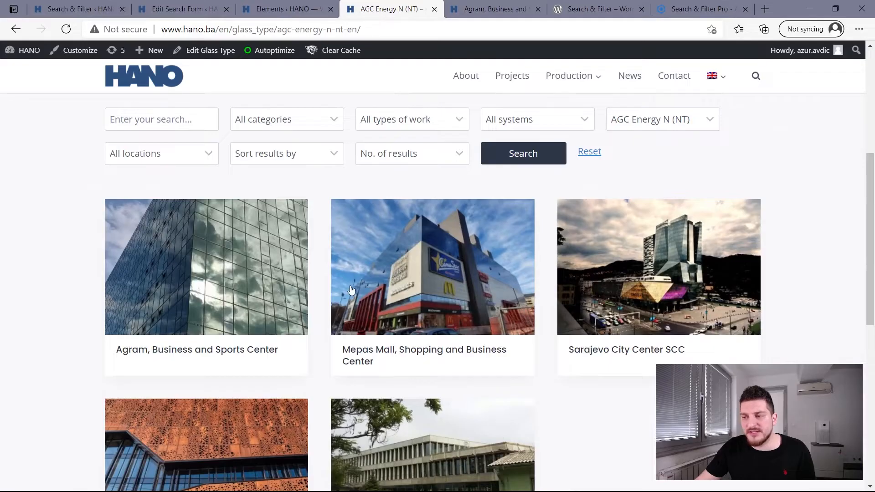
{"action": "scroll", "coordinate": [351, 289], "scroll_direction": "up", "scroll_amount": 1}
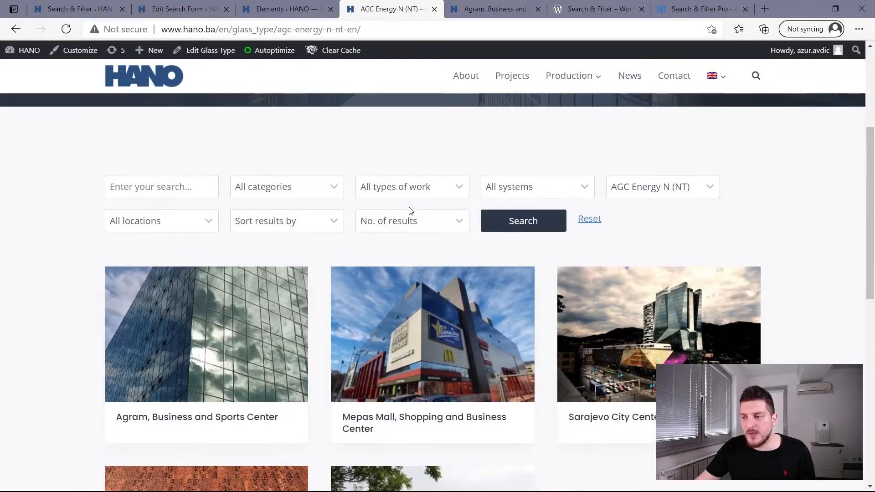
Step: Sort the glass-type results by year of construction and review the order of the project cards
{"action": "left_click", "coordinate": [270, 267]}
{"action": "left_click", "coordinate": [521, 221]}
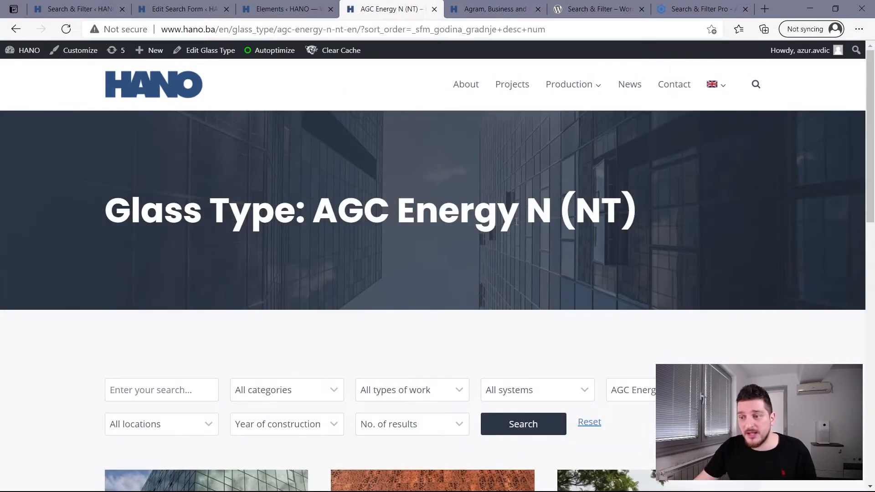
{"action": "scroll", "coordinate": [428, 288], "scroll_direction": "down", "scroll_amount": 6}
{"action": "scroll", "coordinate": [427, 288], "scroll_direction": "down", "scroll_amount": 1}
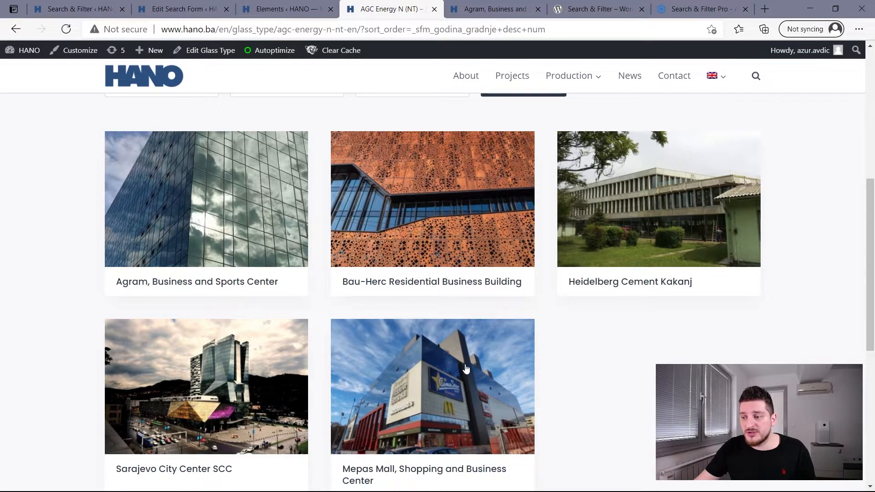
{"action": "scroll", "coordinate": [562, 361], "scroll_direction": "up", "scroll_amount": 2}
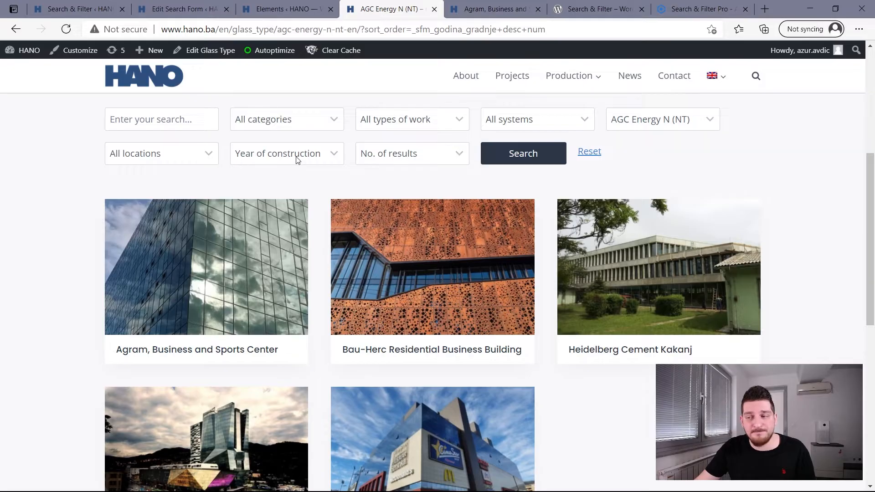
{"action": "scroll", "coordinate": [306, 166], "scroll_direction": "up", "scroll_amount": 5}
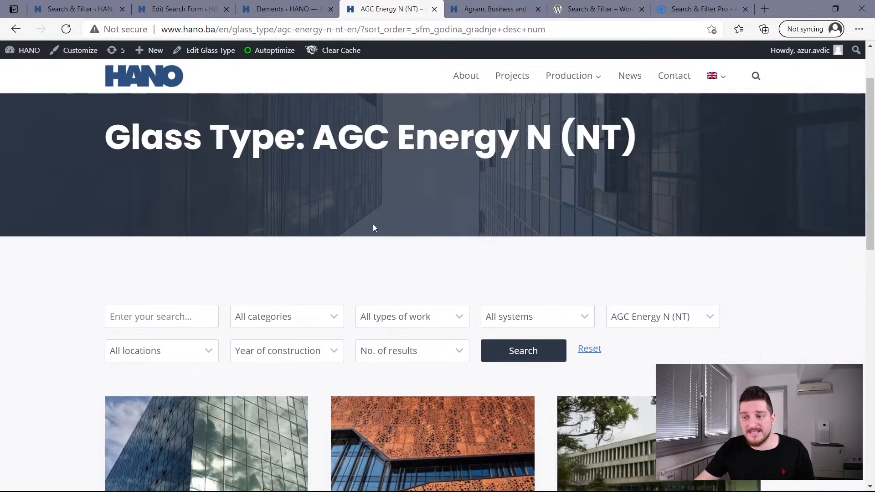
Step: Reset the search form to clear the glass type filter and the year of construction sorting
{"action": "left_click", "coordinate": [121, 321]}
{"action": "scroll", "coordinate": [159, 237], "scroll_direction": "down", "scroll_amount": 3}
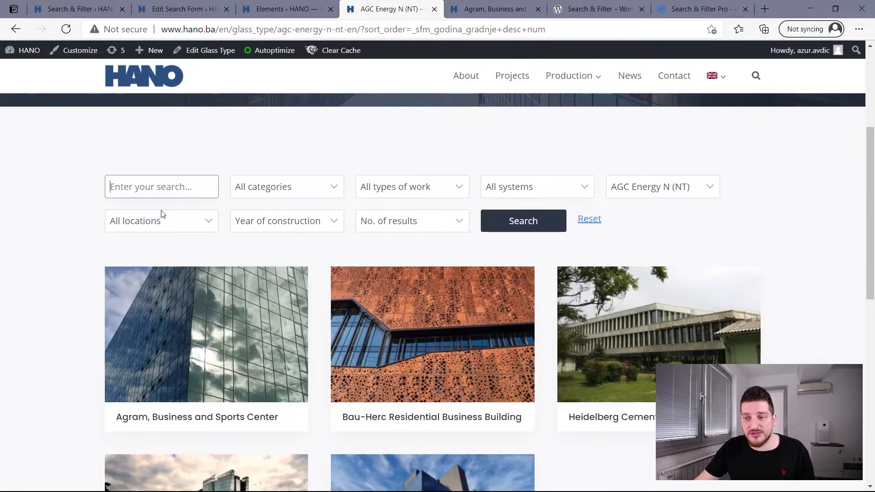
{"action": "scroll", "coordinate": [517, 312], "scroll_direction": "down", "scroll_amount": 1}
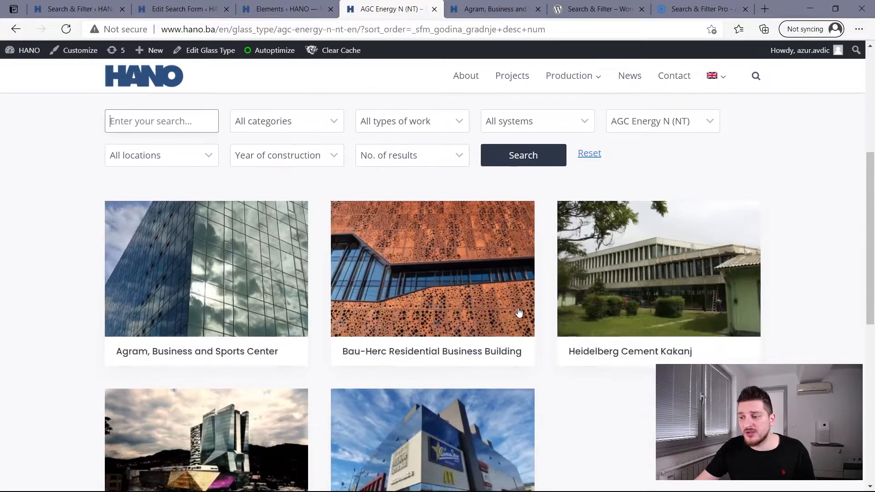
{"action": "scroll", "coordinate": [518, 313], "scroll_direction": "up", "scroll_amount": 1}
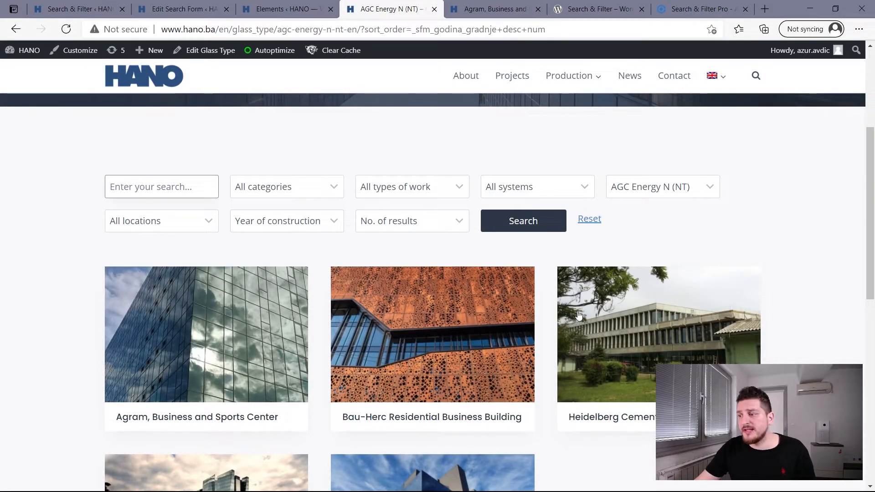
{"action": "scroll", "coordinate": [408, 385], "scroll_direction": "down", "scroll_amount": 1}
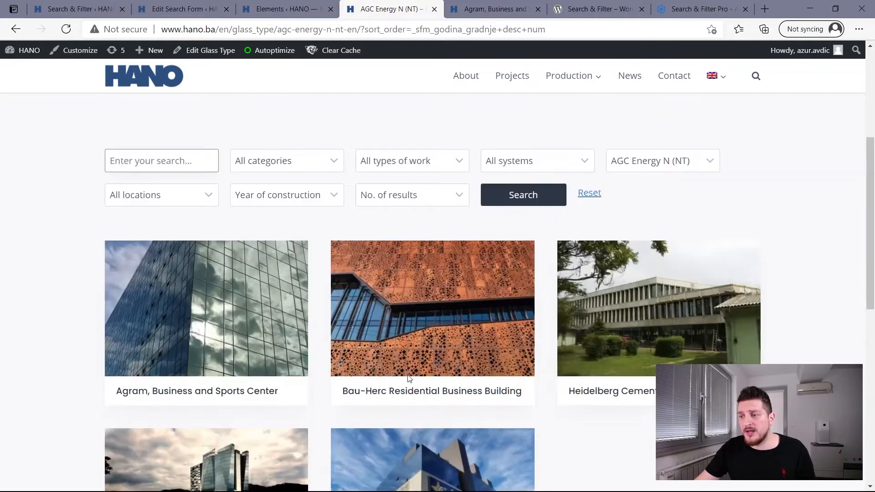
{"action": "scroll", "coordinate": [408, 378], "scroll_direction": "up", "scroll_amount": 1}
{"action": "left_click", "coordinate": [587, 219]}
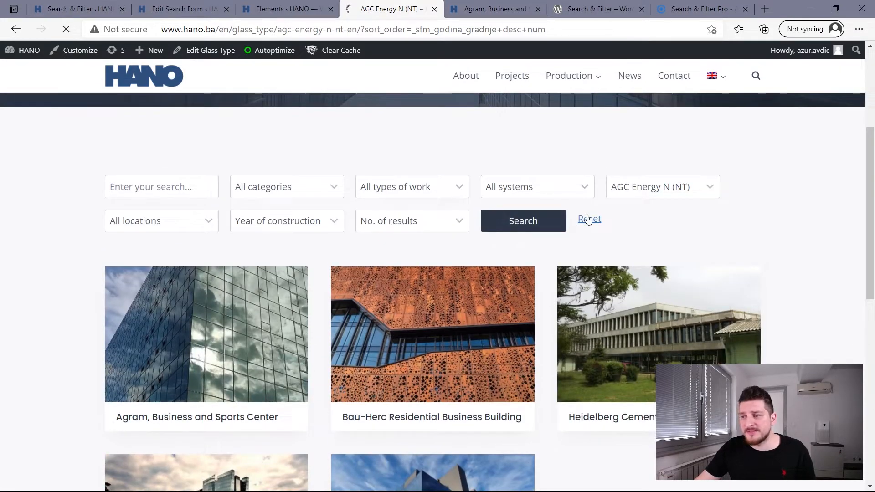
Step: Search the projects archive by an architect's first name and look over the matching project cards
{"action": "scroll", "coordinate": [255, 308], "scroll_direction": "down", "scroll_amount": 3}
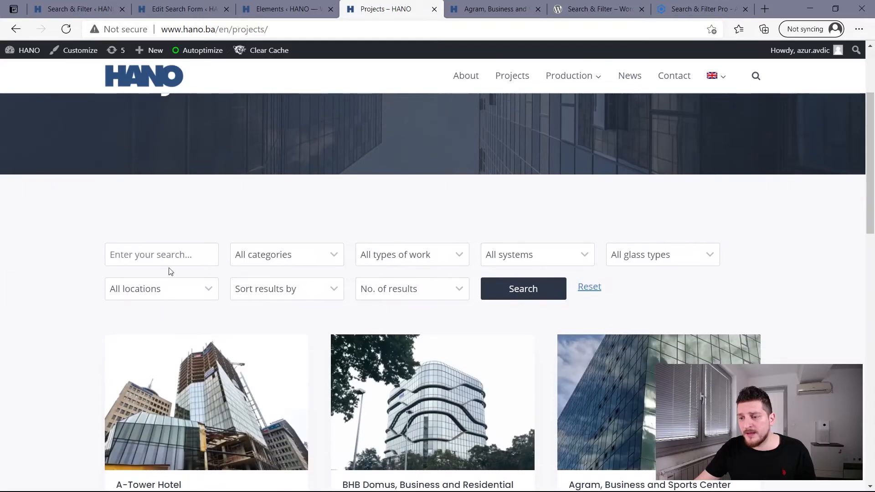
{"action": "left_click", "coordinate": [152, 254]}
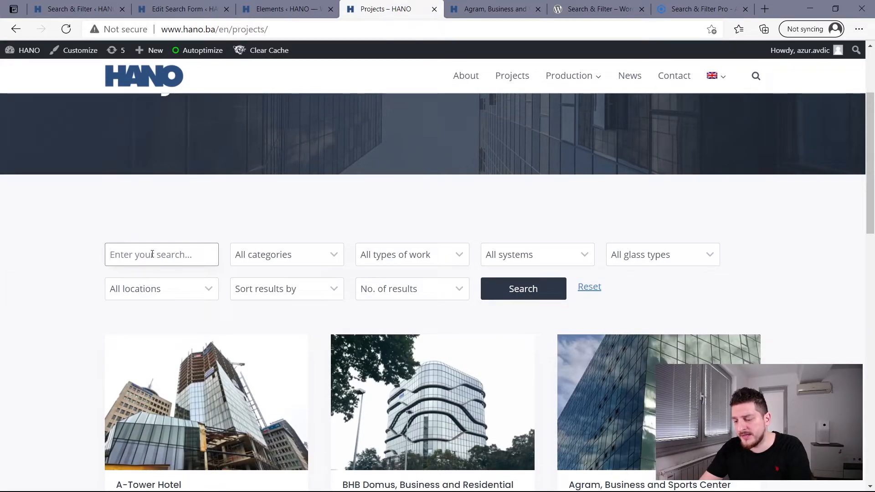
{"action": "type", "text": "sead"}
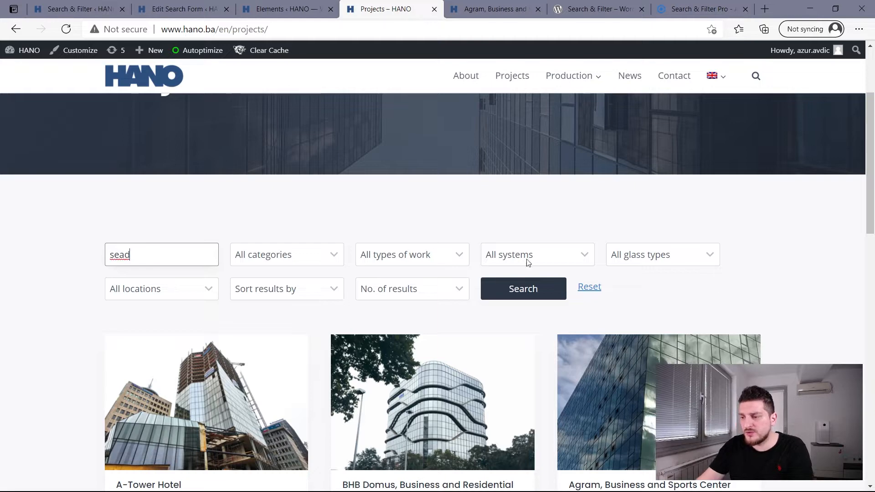
{"action": "left_click", "coordinate": [494, 291]}
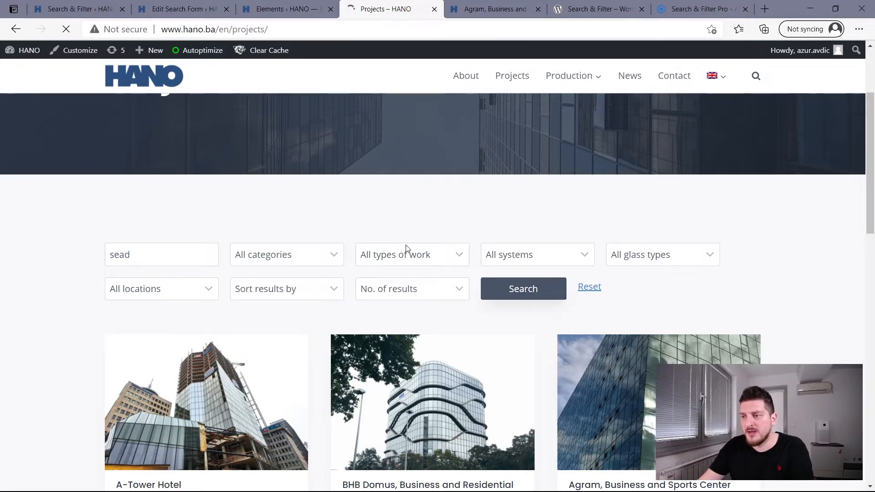
{"action": "scroll", "coordinate": [407, 247], "scroll_direction": "down", "scroll_amount": 3}
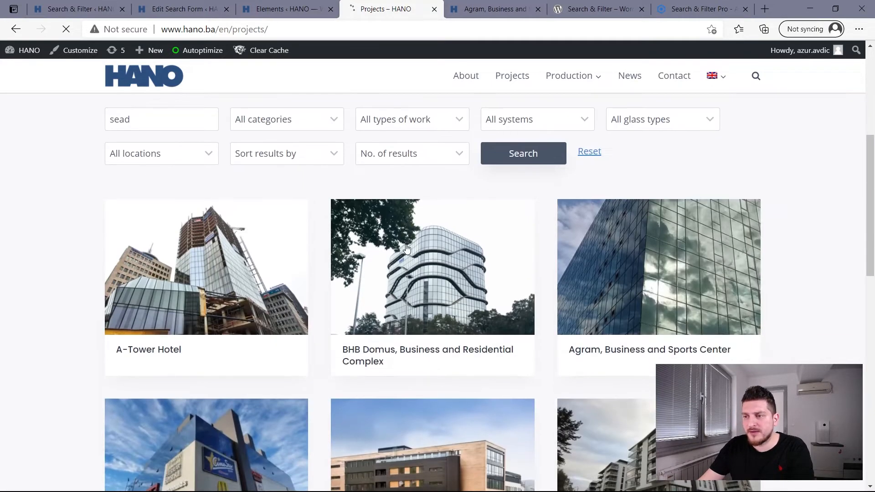
{"action": "scroll", "coordinate": [407, 249], "scroll_direction": "down", "scroll_amount": 7}
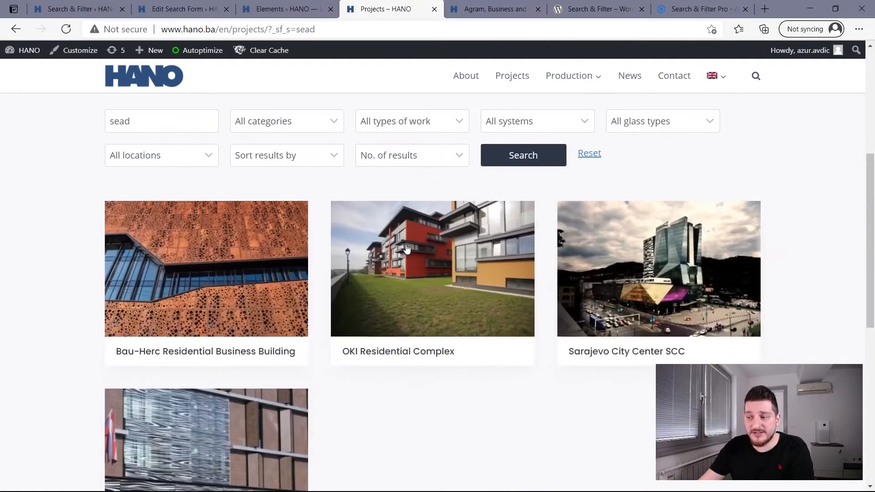
Step: Check the Architect entry in the Agram, Business and Sports Center project details and return to the search results
{"action": "left_click", "coordinate": [498, 7]}
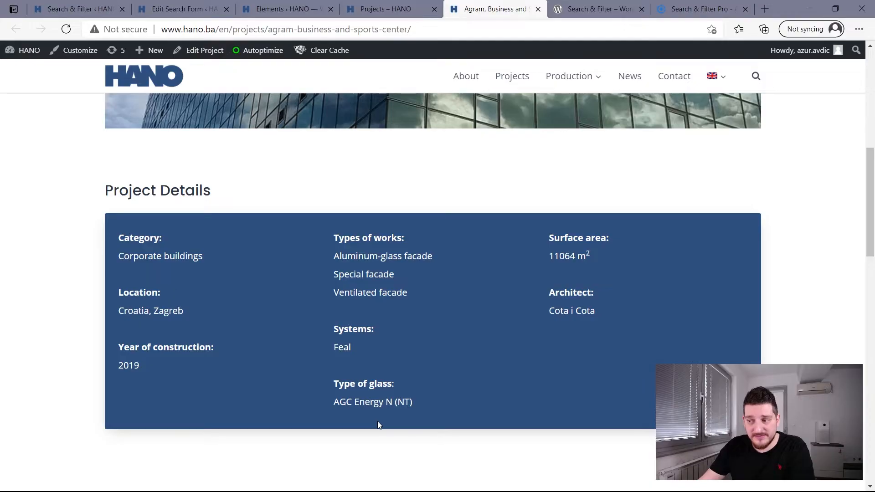
{"action": "left_click_drag", "start_coordinate": [550, 314], "coordinate": [631, 312]}
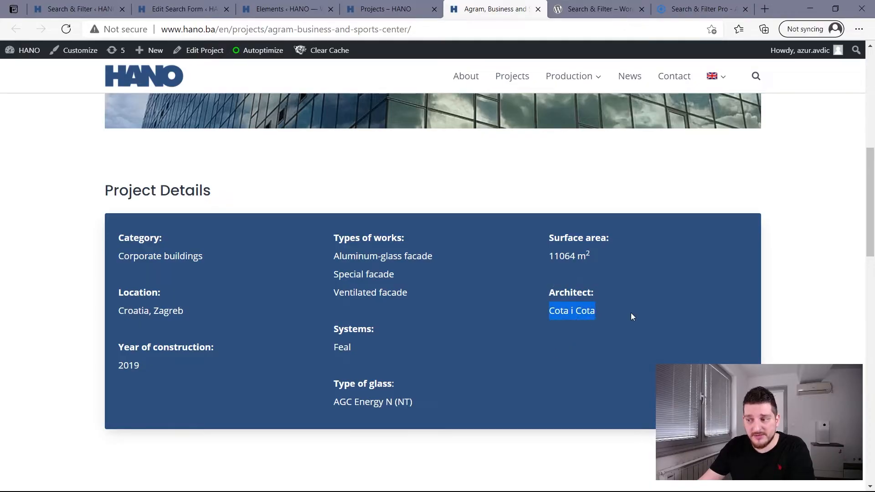
{"action": "left_click", "coordinate": [495, 252]}
{"action": "left_click", "coordinate": [381, 10]}
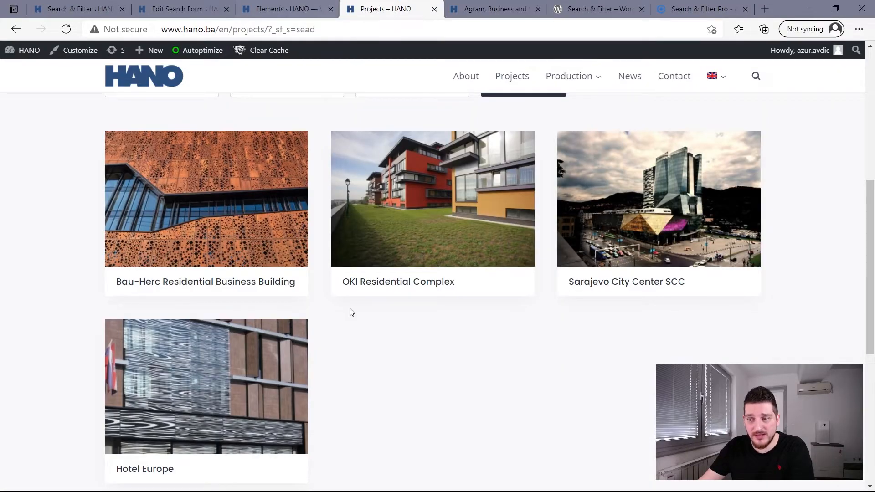
Step: Open the Sarajevo City Center SCC project in a new tab and examine the Architect entry in its Project Details
{"action": "scroll", "coordinate": [352, 313], "scroll_direction": "up", "scroll_amount": 4}
{"action": "scroll", "coordinate": [263, 274], "scroll_direction": "down", "scroll_amount": 3}
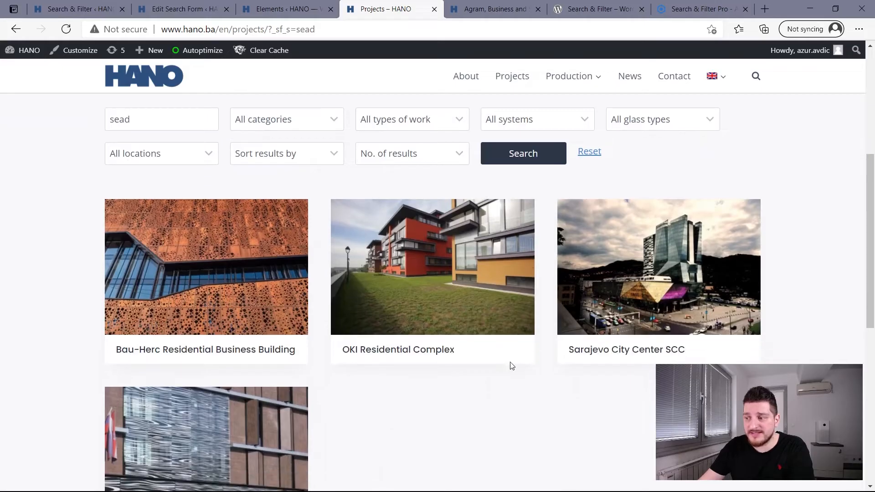
{"action": "scroll", "coordinate": [347, 305], "scroll_direction": "down", "scroll_amount": 2}
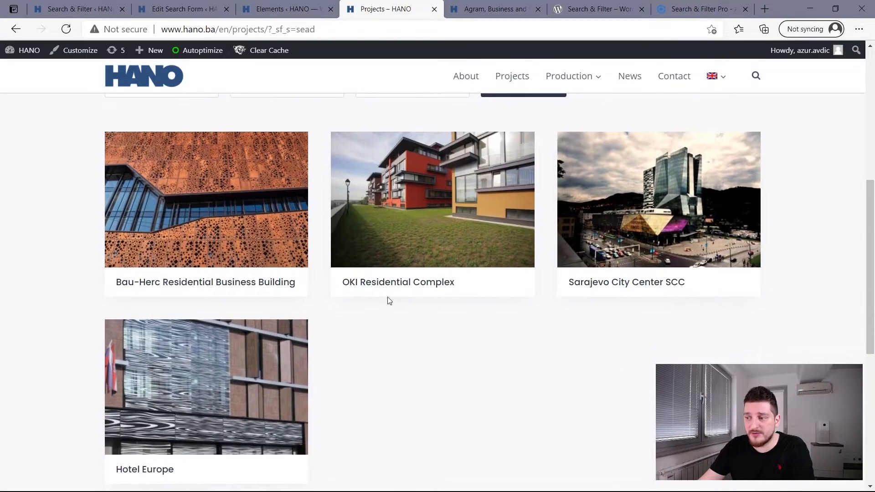
{"action": "middle_click", "coordinate": [633, 284]}
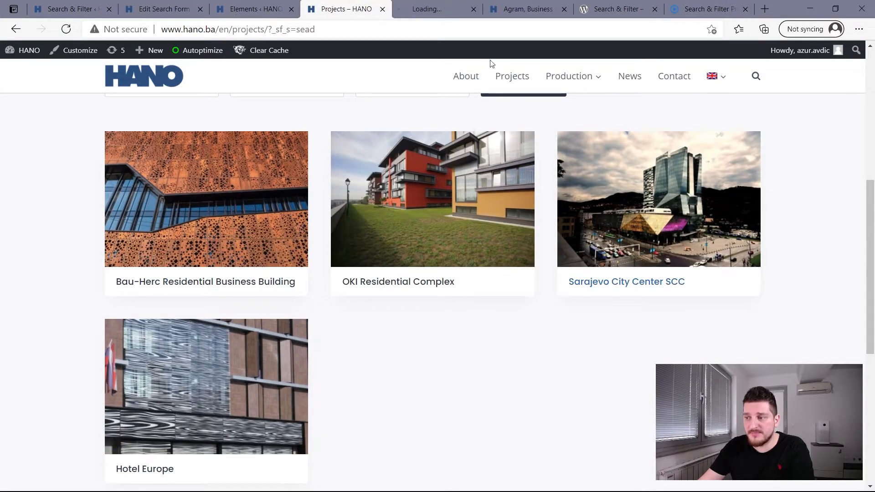
{"action": "left_click", "coordinate": [429, 10]}
{"action": "scroll", "coordinate": [496, 237], "scroll_direction": "down", "scroll_amount": 8}
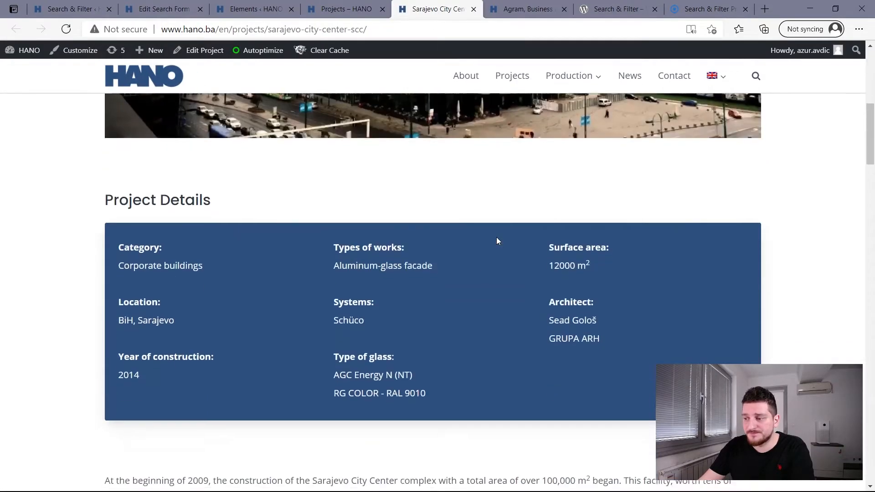
{"action": "left_click_drag", "start_coordinate": [551, 245], "coordinate": [597, 241]}
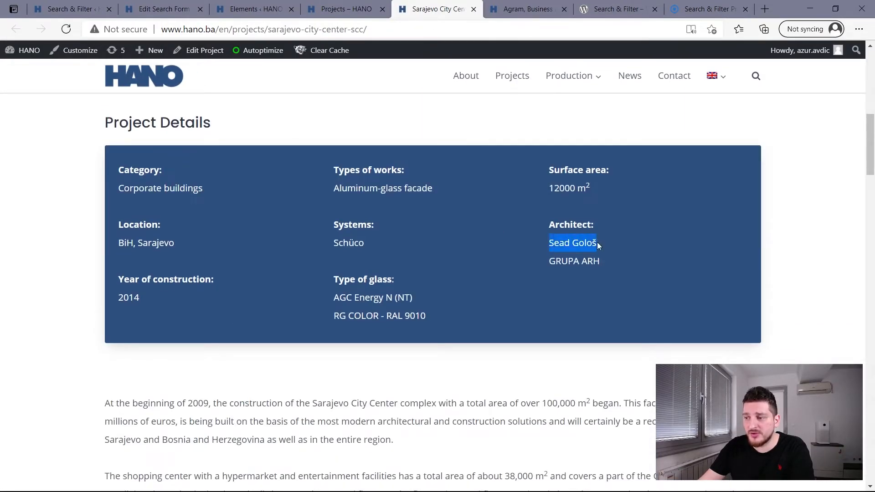
{"action": "left_click", "coordinate": [508, 237]}
{"action": "scroll", "coordinate": [509, 237], "scroll_direction": "up", "scroll_amount": 8}
Step: Return to the Projects search results and view the search and filter fields above the cards
{"action": "left_click", "coordinate": [319, 5]}
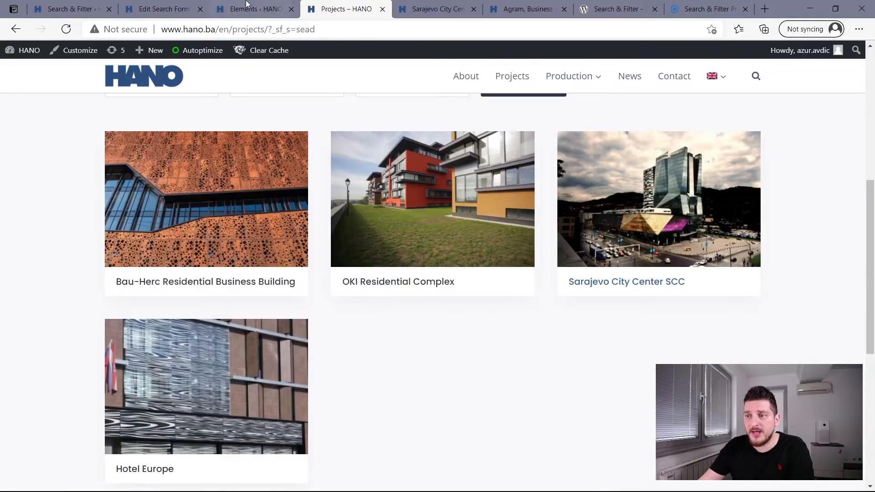
{"action": "scroll", "coordinate": [371, 342], "scroll_direction": "up", "scroll_amount": 5}
{"action": "scroll", "coordinate": [368, 346], "scroll_direction": "down", "scroll_amount": 3}
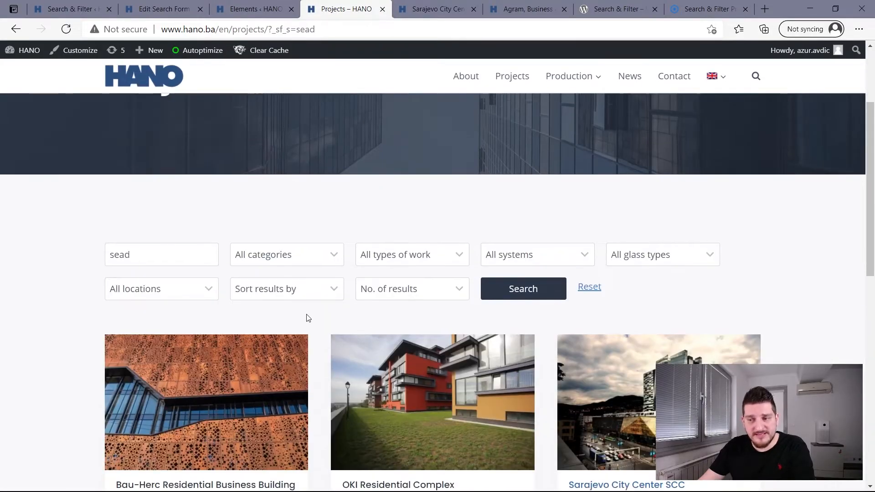
Step: Clear the search term on the Projects archive and examine the English Blog and Projects search forms in the Search & Filter admin list
{"action": "left_click_drag", "start_coordinate": [170, 254], "coordinate": [90, 252]}
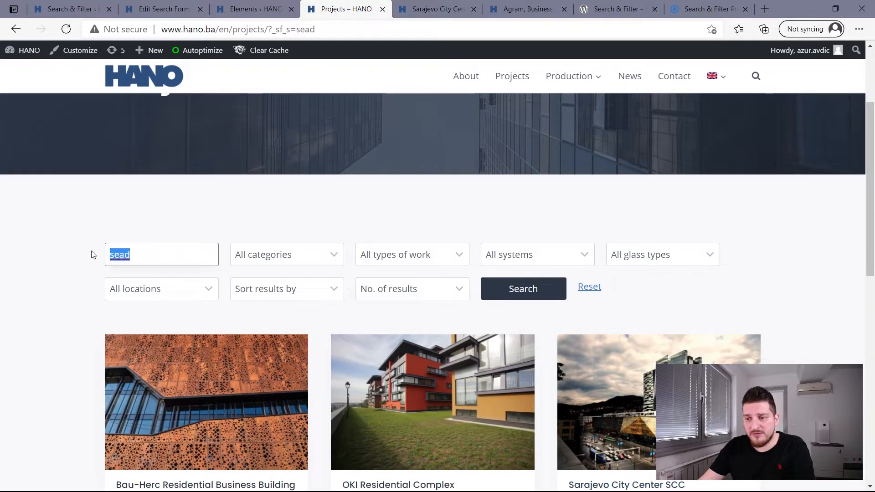
{"action": "key", "text": "BackSpace"}
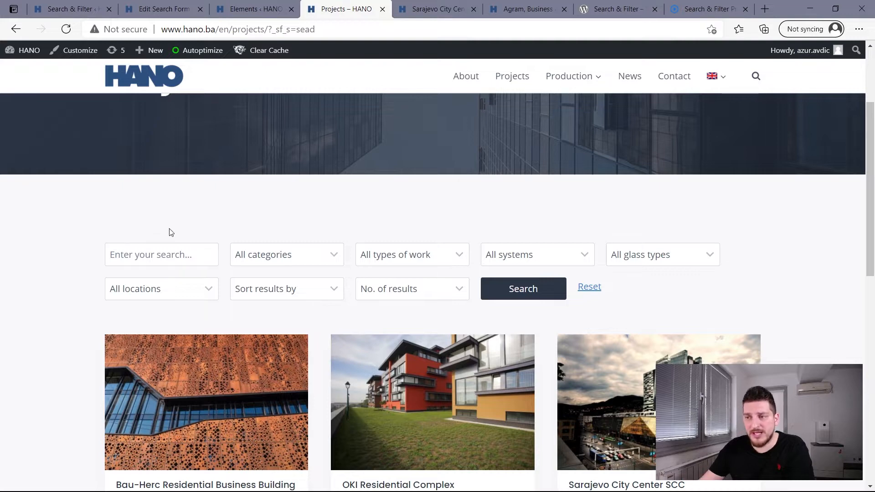
{"action": "left_click", "coordinate": [167, 11]}
{"action": "left_click", "coordinate": [63, 14]}
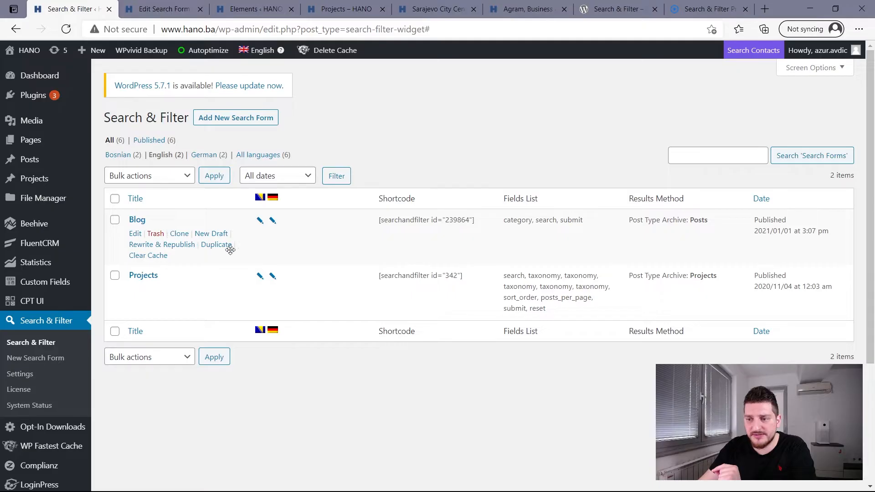
{"action": "mouse_move", "coordinate": [230, 296]}
{"action": "mouse_move", "coordinate": [154, 258]}
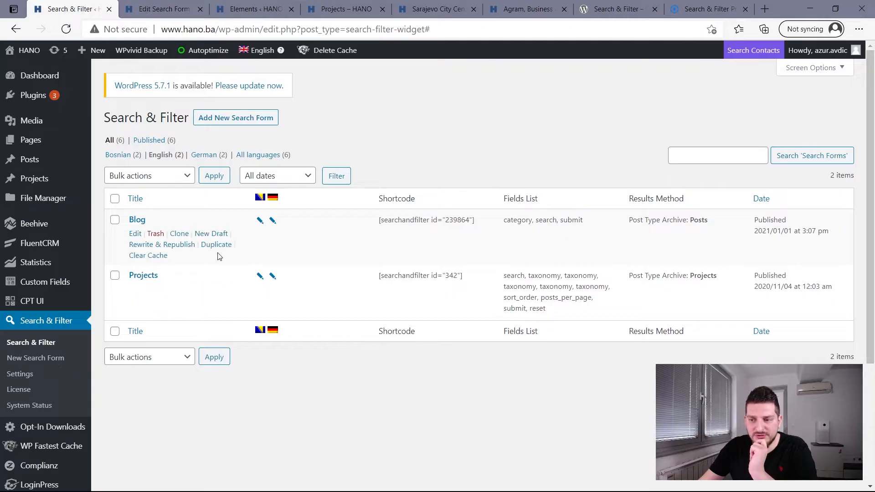
{"action": "mouse_move", "coordinate": [264, 57]}
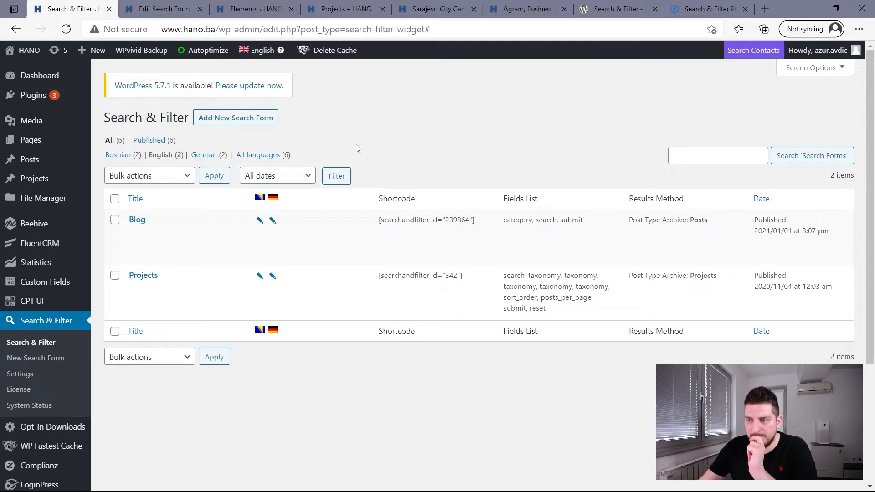
{"action": "mouse_move", "coordinate": [242, 275]}
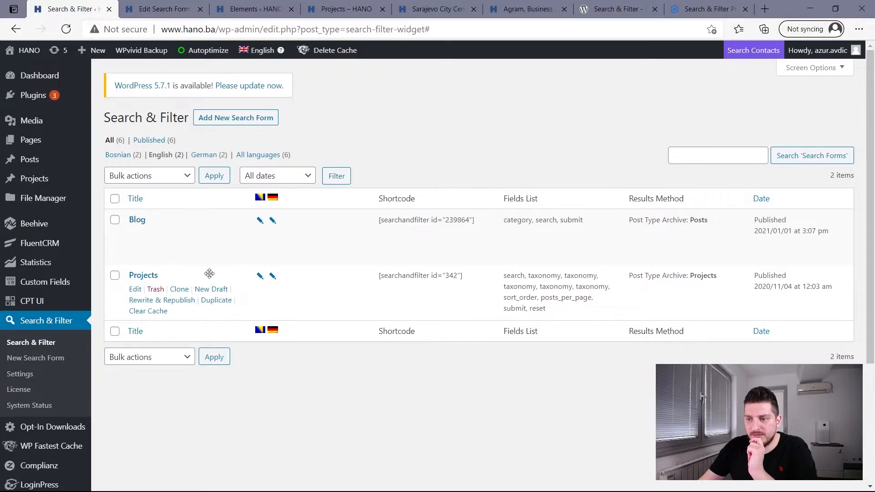
Step: Open the Projects search form for editing and look over its General settings, Available Fields and Search Form UI
{"action": "left_click", "coordinate": [171, 5]}
{"action": "scroll", "coordinate": [338, 238], "scroll_direction": "up", "scroll_amount": 2}
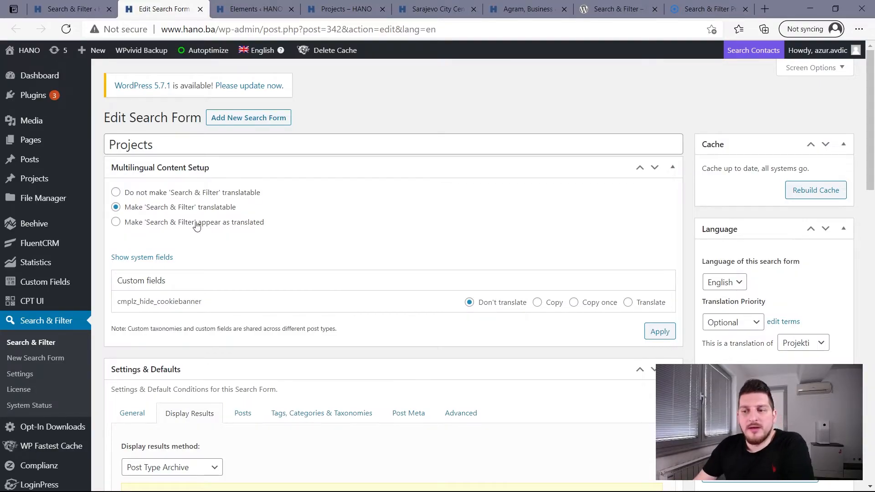
{"action": "scroll", "coordinate": [324, 255], "scroll_direction": "down", "scroll_amount": 5}
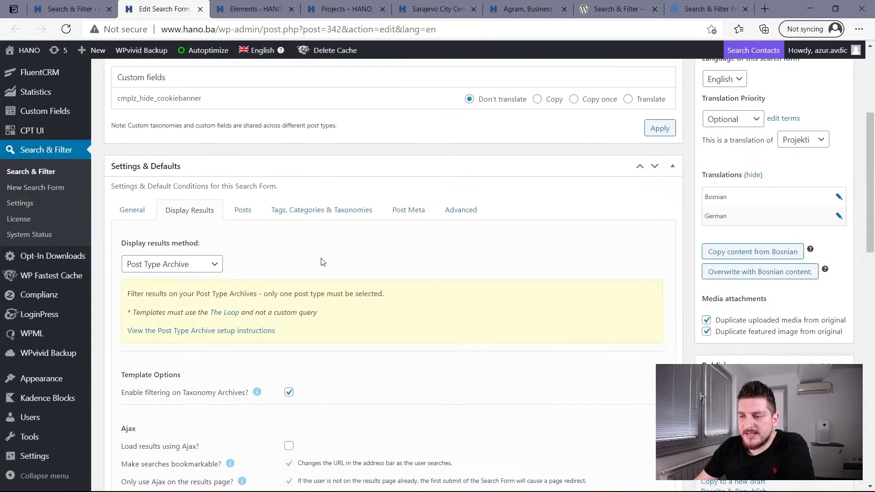
{"action": "left_click", "coordinate": [118, 146]}
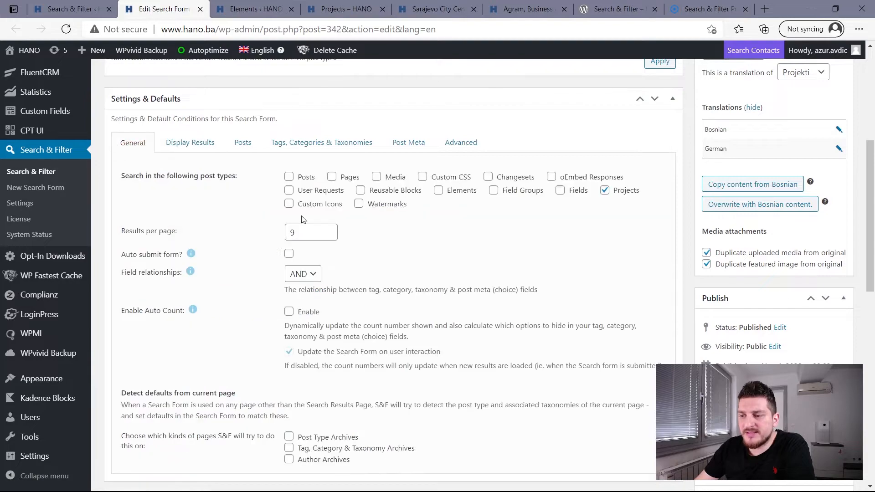
{"action": "scroll", "coordinate": [341, 312], "scroll_direction": "down", "scroll_amount": 7}
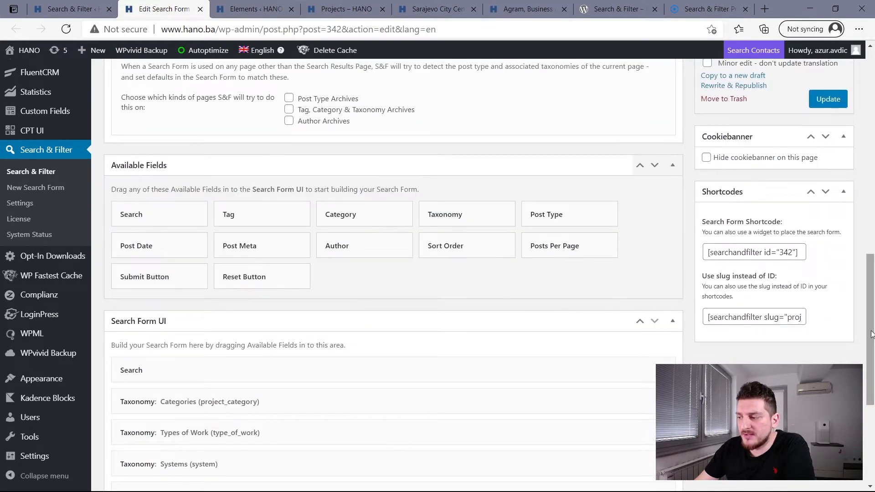
{"action": "left_click_drag", "start_coordinate": [871, 334], "coordinate": [873, 211]}
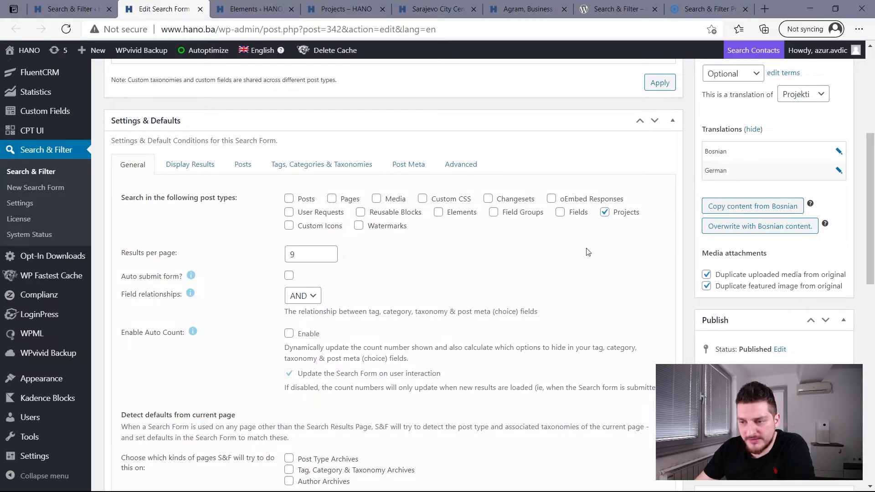
Step: Examine the Projects search form's title and its Multilingual Content Setup
{"action": "scroll", "coordinate": [319, 240], "scroll_direction": "up", "scroll_amount": 5}
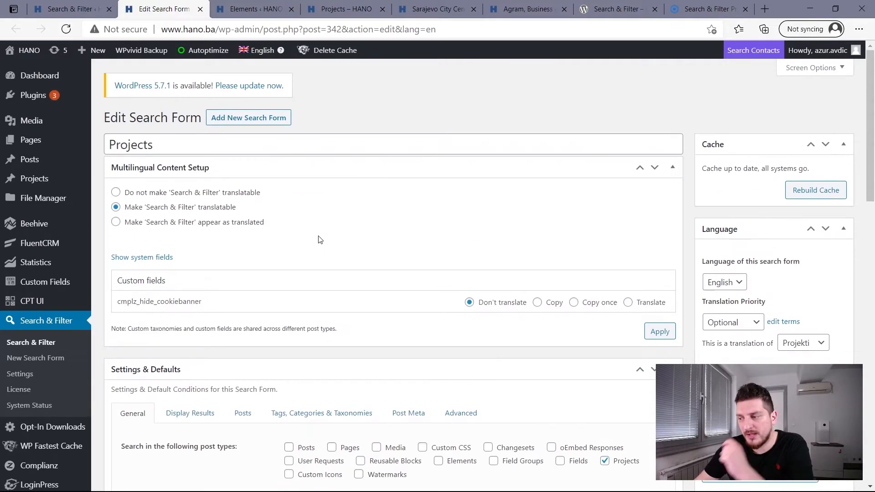
{"action": "scroll", "coordinate": [319, 239], "scroll_direction": "down", "scroll_amount": 2}
{"action": "scroll", "coordinate": [234, 224], "scroll_direction": "up", "scroll_amount": 2}
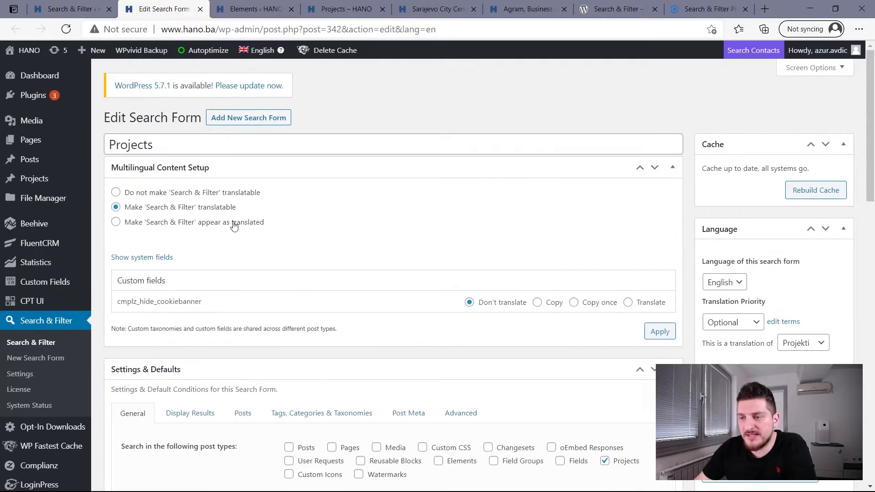
{"action": "mouse_move", "coordinate": [167, 145]}
{"action": "left_mouse_down"}
{"action": "mouse_move", "coordinate": [104, 147]}
{"action": "mouse_move", "coordinate": [160, 146]}
{"action": "left_mouse_up"}
{"action": "left_click", "coordinate": [145, 145]}
{"action": "left_click", "coordinate": [173, 147]}
Step: Survey the form's Settings & Defaults, including taxonomy and Advanced options, and examine the General post types and results per page
{"action": "scroll", "coordinate": [235, 237], "scroll_direction": "down", "scroll_amount": 4}
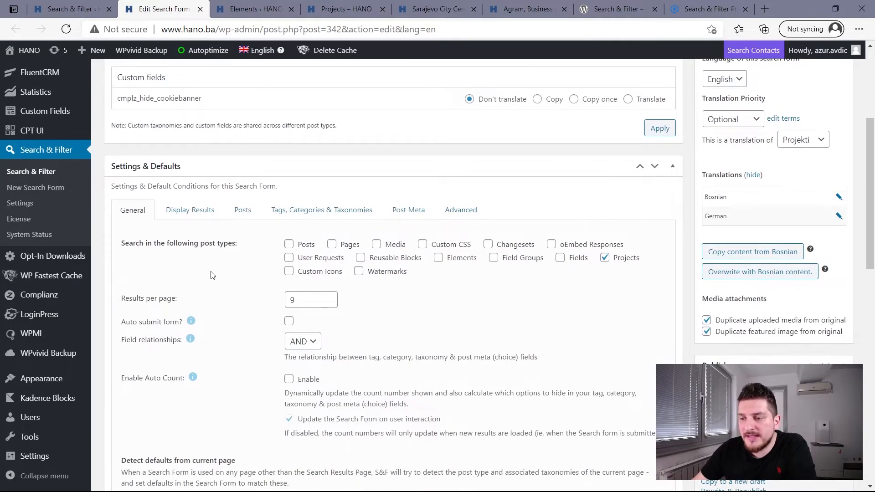
{"action": "left_click_drag", "start_coordinate": [168, 243], "coordinate": [236, 244]}
{"action": "left_click", "coordinate": [203, 223]}
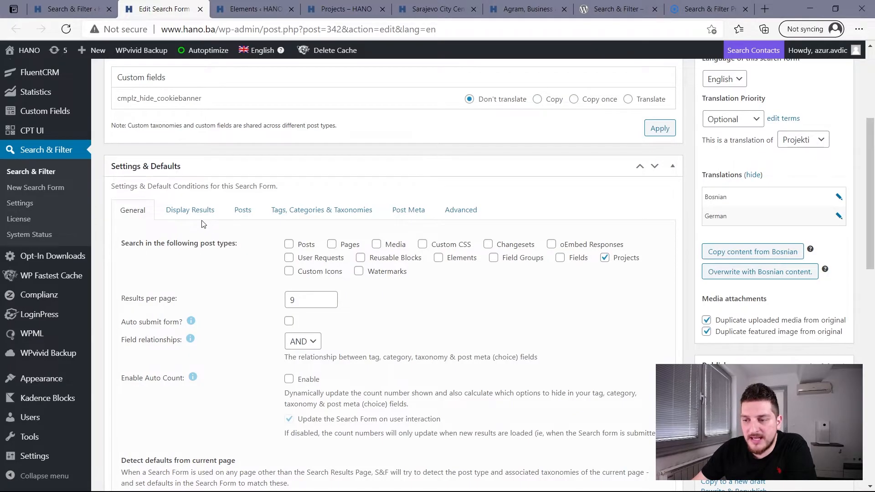
{"action": "left_click", "coordinate": [321, 210]}
{"action": "left_click", "coordinate": [460, 210]}
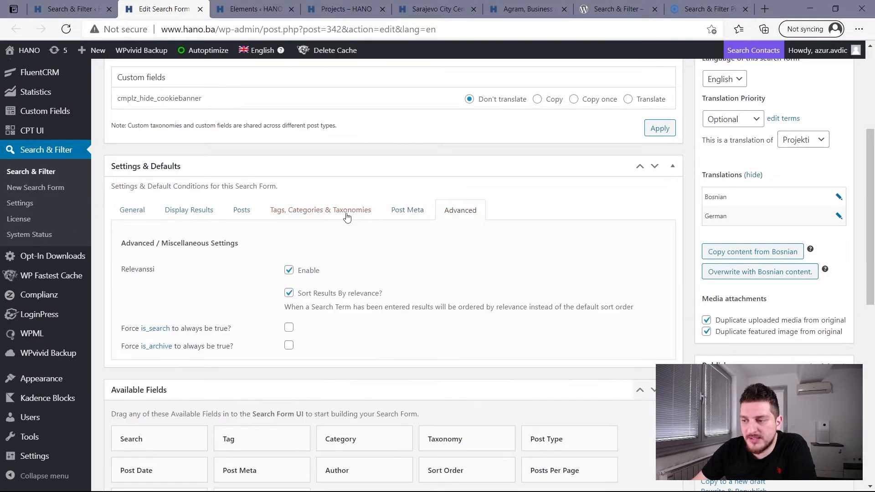
{"action": "left_click", "coordinate": [139, 210]}
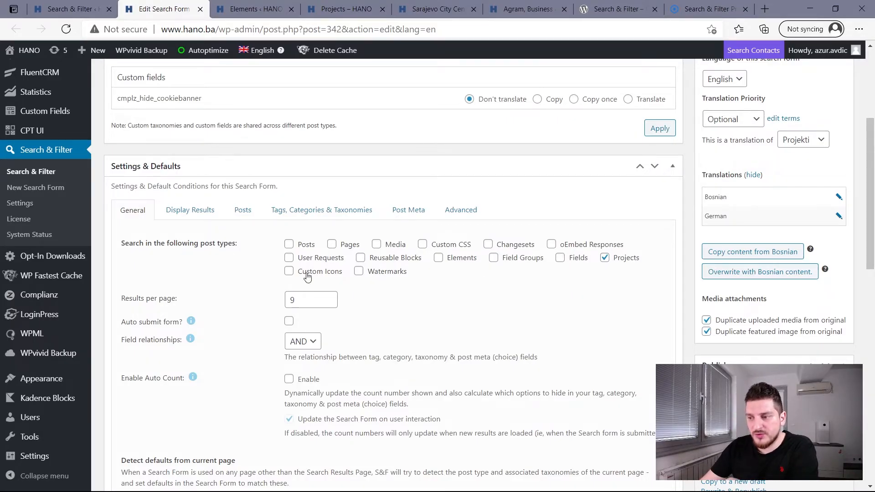
{"action": "left_click", "coordinate": [307, 297]}
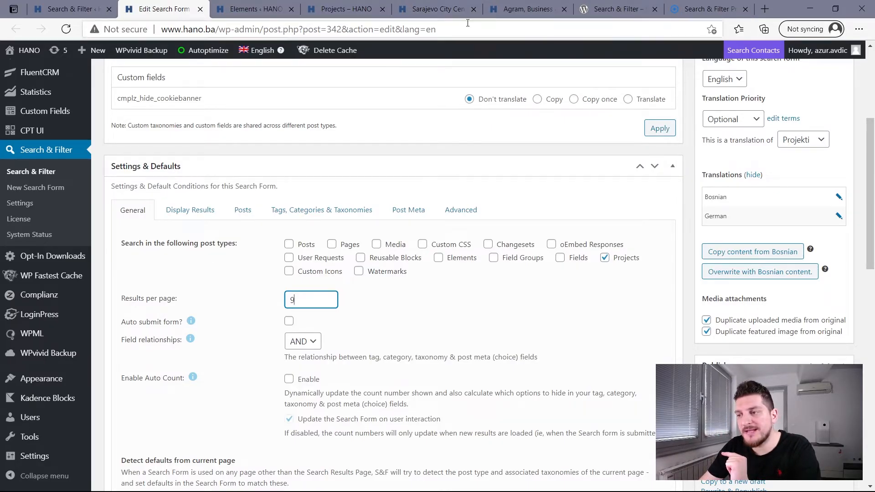
Step: Return to the Projects archive on the HANO site and reset its search form
{"action": "left_click", "coordinate": [450, 7]}
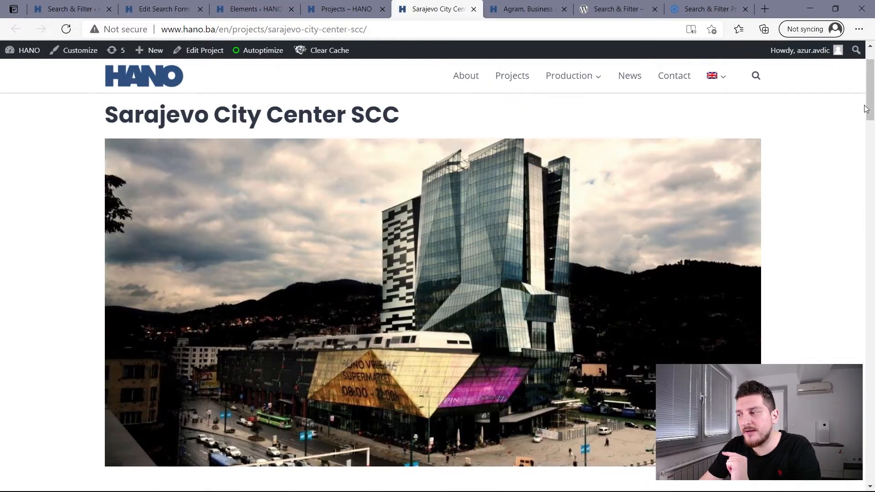
{"action": "mouse_move", "coordinate": [869, 109]}
{"action": "left_mouse_down"}
{"action": "mouse_move", "coordinate": [869, 174]}
{"action": "mouse_move", "coordinate": [869, 108]}
{"action": "left_mouse_up"}
{"action": "left_click", "coordinate": [345, 9]}
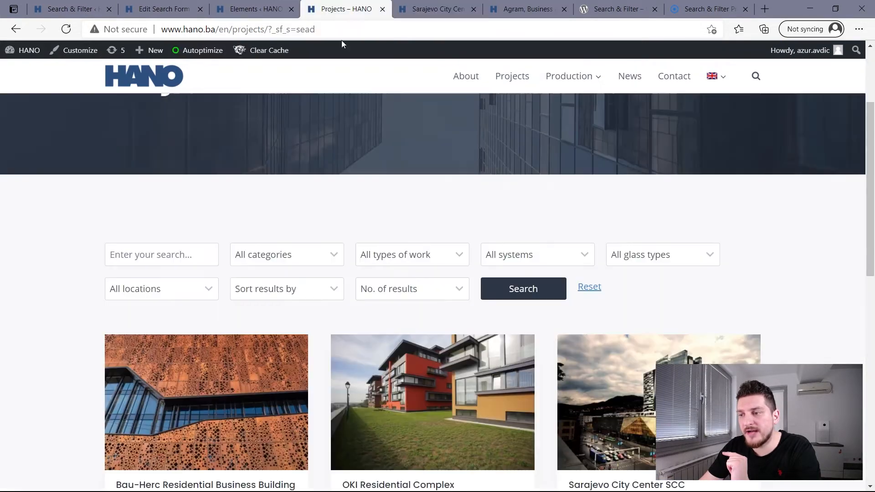
{"action": "scroll", "coordinate": [408, 283], "scroll_direction": "down", "scroll_amount": 5}
{"action": "scroll", "coordinate": [301, 226], "scroll_direction": "up", "scroll_amount": 7}
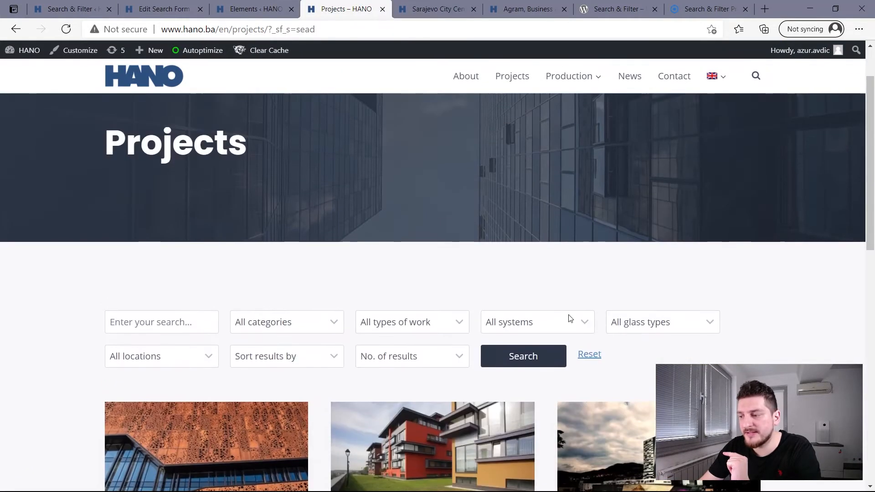
{"action": "left_click", "coordinate": [586, 355]}
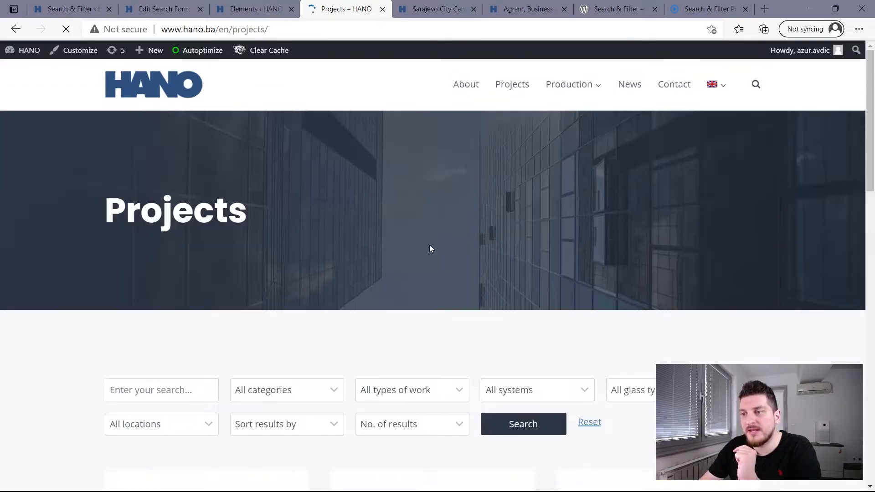
Step: Examine the unfiltered Projects archive, checking how many project cards a page holds and the pagination below them
{"action": "left_click_drag", "start_coordinate": [865, 169], "coordinate": [872, 208]}
{"action": "scroll", "coordinate": [196, 359], "scroll_direction": "down", "scroll_amount": 3}
{"action": "scroll", "coordinate": [206, 361], "scroll_direction": "down", "scroll_amount": 6}
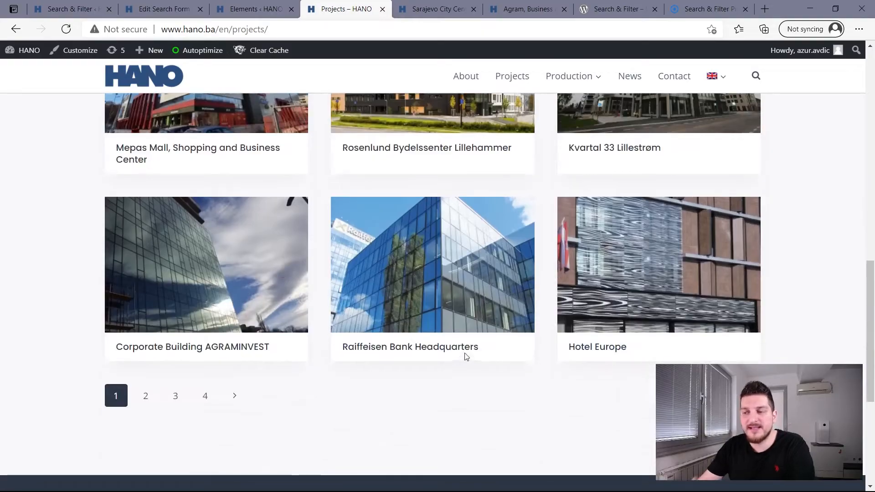
{"action": "scroll", "coordinate": [455, 355], "scroll_direction": "up", "scroll_amount": 9}
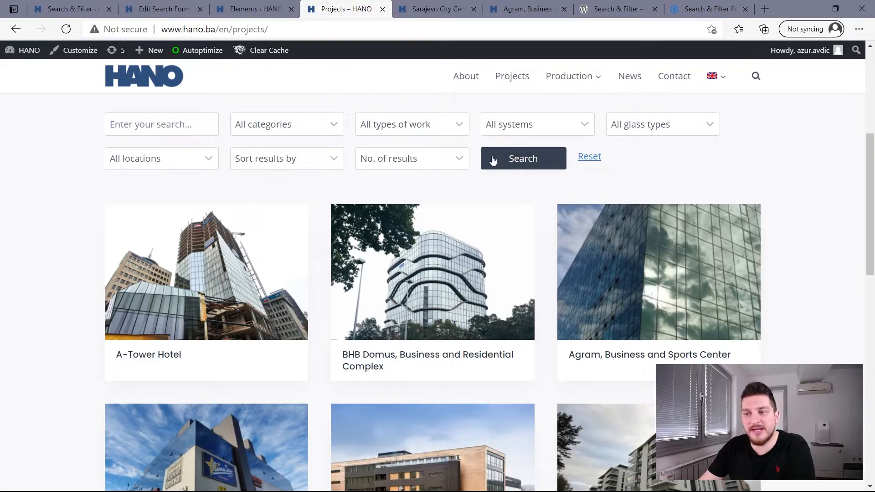
{"action": "scroll", "coordinate": [492, 244], "scroll_direction": "down", "scroll_amount": 10}
{"action": "scroll", "coordinate": [495, 276], "scroll_direction": "up", "scroll_amount": 12}
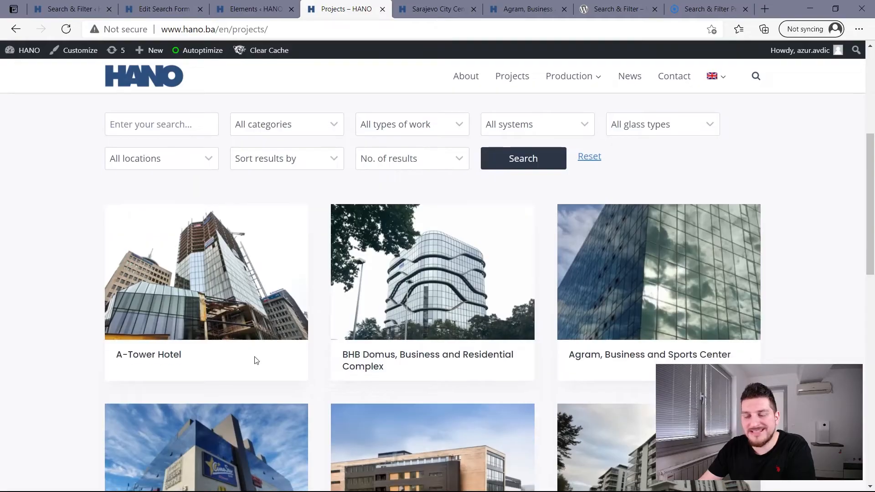
{"action": "scroll", "coordinate": [255, 360], "scroll_direction": "down", "scroll_amount": 6}
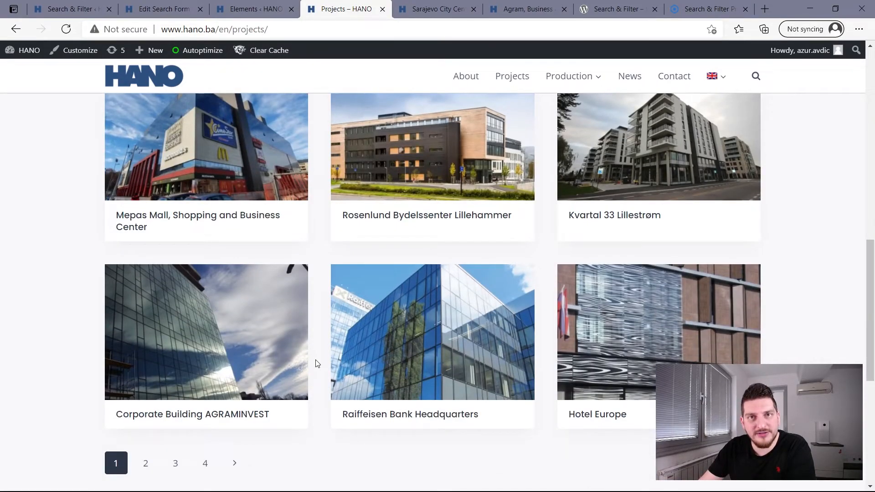
{"action": "scroll", "coordinate": [318, 363], "scroll_direction": "up", "scroll_amount": 10}
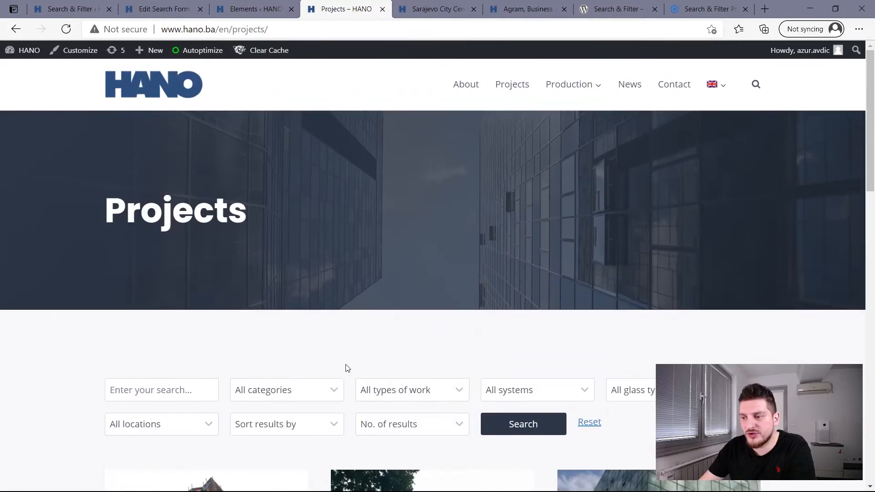
{"action": "scroll", "coordinate": [346, 368], "scroll_direction": "down", "scroll_amount": 3}
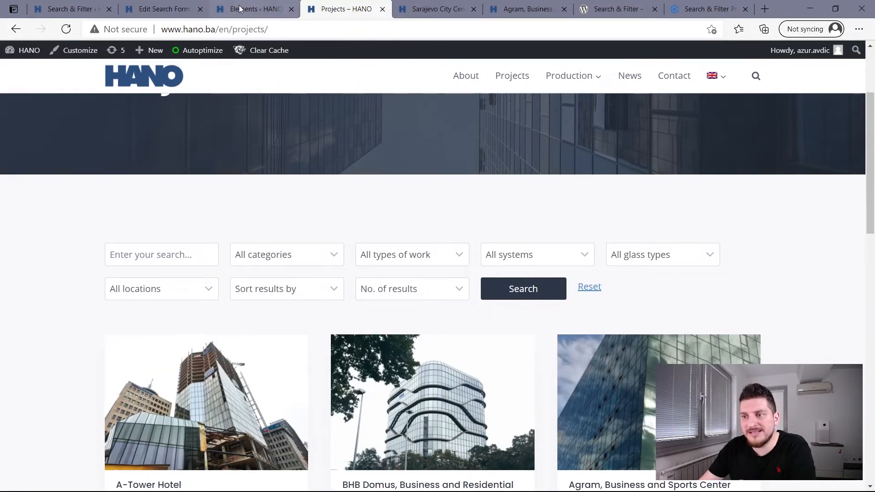
Step: Return to the Projects search form editor and review the results-per-page setting, selected post type and Search Form UI fields
{"action": "left_click", "coordinate": [171, 7]}
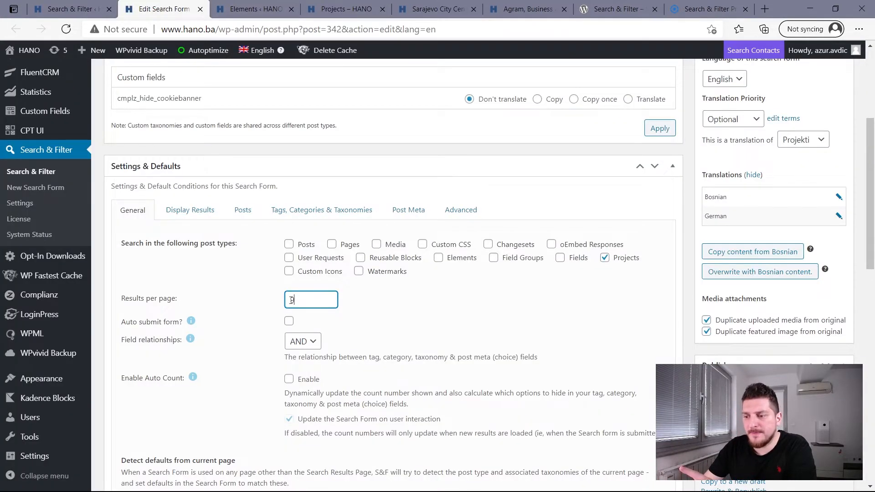
{"action": "left_click_drag", "start_coordinate": [292, 300], "coordinate": [284, 303]}
{"action": "scroll", "coordinate": [372, 312], "scroll_direction": "down", "scroll_amount": 2}
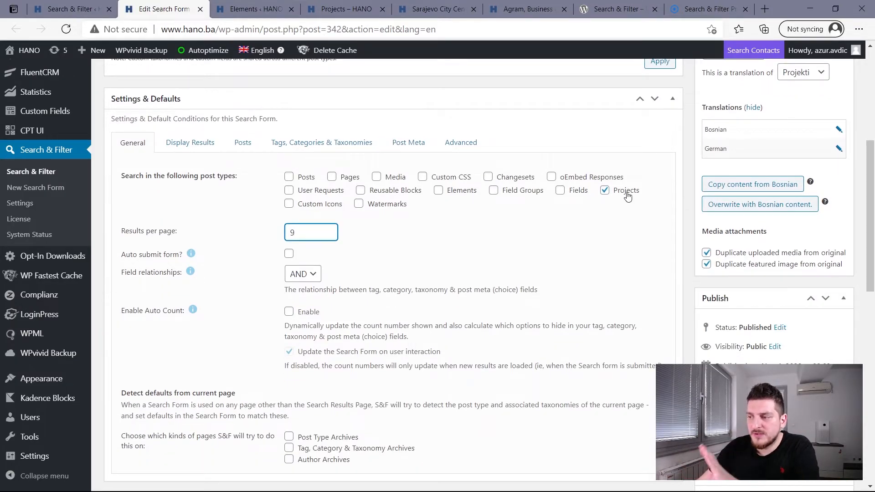
{"action": "scroll", "coordinate": [413, 264], "scroll_direction": "down", "scroll_amount": 6}
{"action": "scroll", "coordinate": [413, 264], "scroll_direction": "down", "scroll_amount": 5}
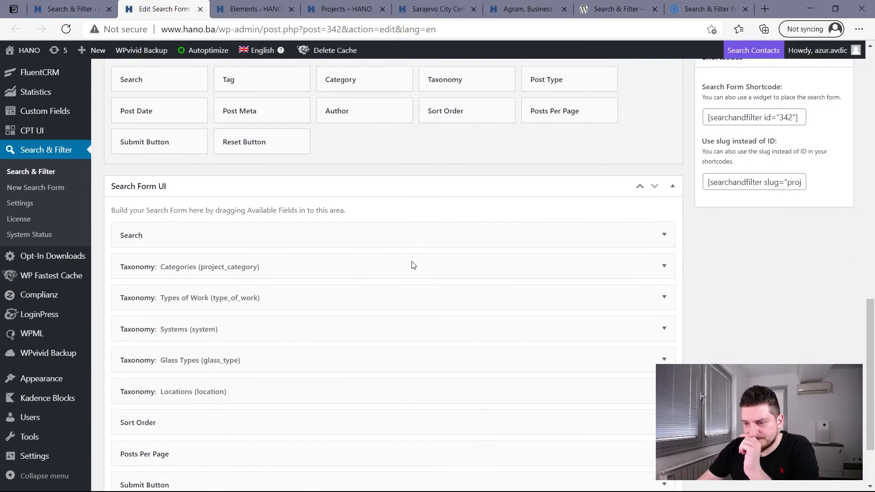
{"action": "scroll", "coordinate": [410, 263], "scroll_direction": "up", "scroll_amount": 19}
{"action": "scroll", "coordinate": [207, 229], "scroll_direction": "down", "scroll_amount": 4}
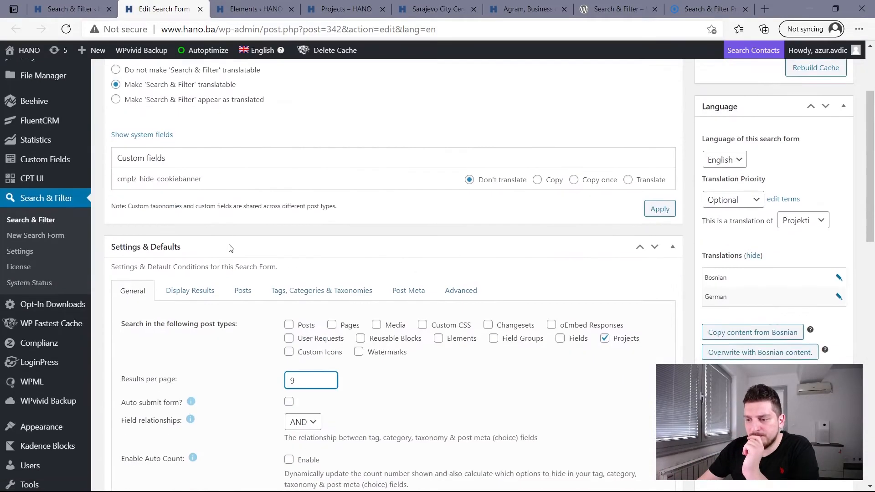
Step: Open the form's Display Results settings and switch the display results method to Using a Shortcode
{"action": "left_click", "coordinate": [193, 279]}
{"action": "scroll", "coordinate": [237, 291], "scroll_direction": "down", "scroll_amount": 2}
{"action": "scroll", "coordinate": [261, 305], "scroll_direction": "down", "scroll_amount": 2}
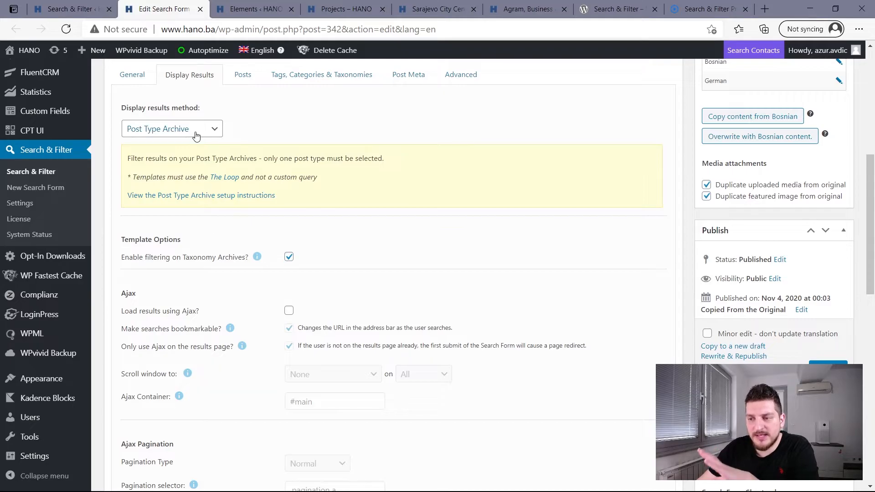
{"action": "left_click", "coordinate": [200, 132]}
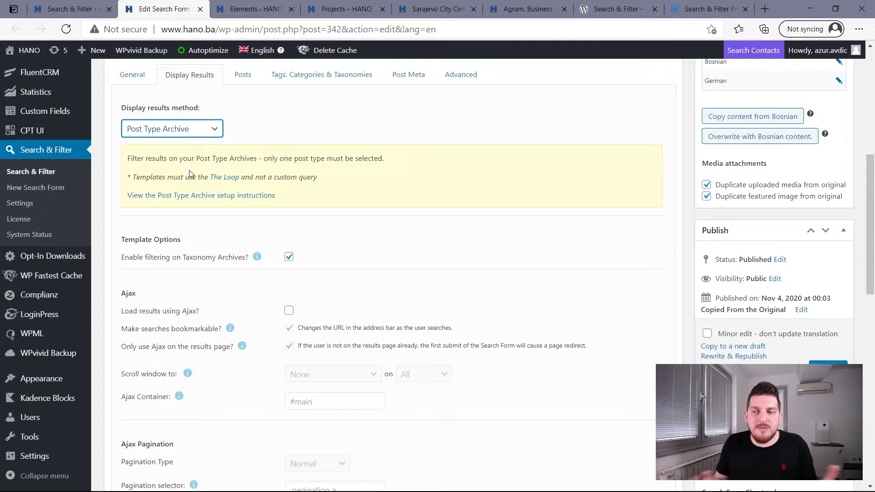
{"action": "key", "text": "Up"}
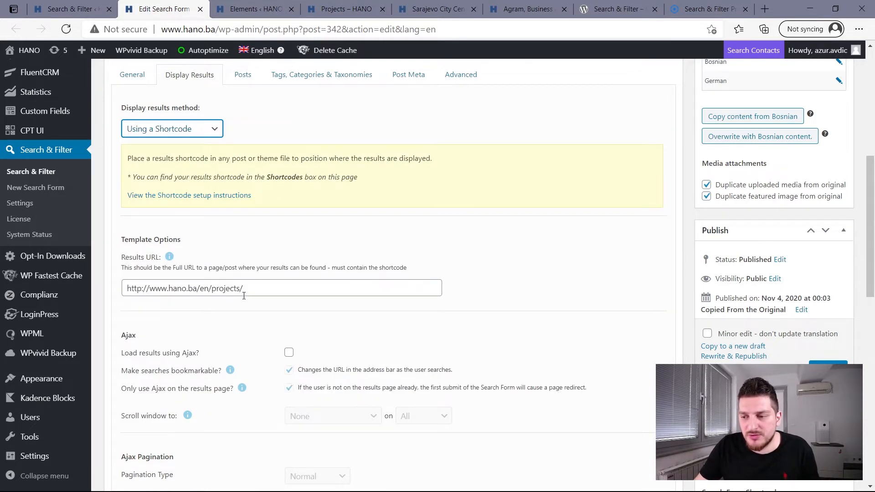
Step: Examine the Results URL and template options for the shortcode display method in the Projects search form
{"action": "left_click", "coordinate": [246, 291]}
{"action": "scroll", "coordinate": [244, 291], "scroll_direction": "down", "scroll_amount": 1}
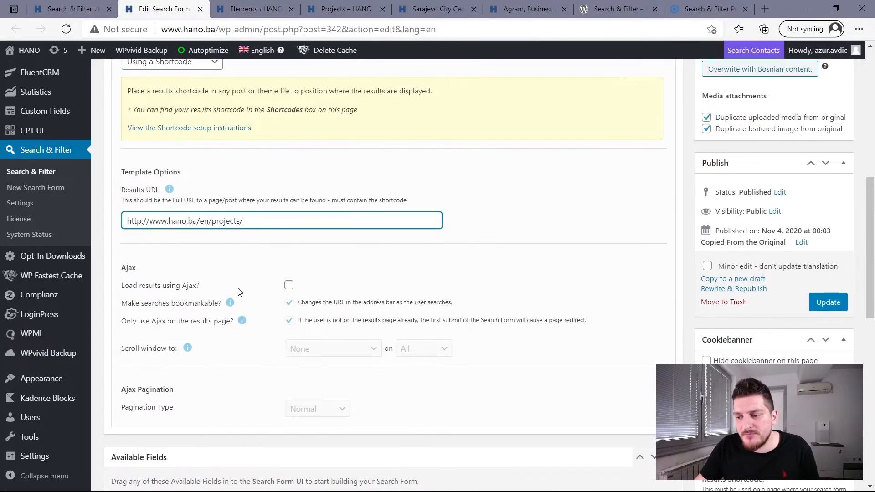
{"action": "scroll", "coordinate": [242, 292], "scroll_direction": "up", "scroll_amount": 1}
{"action": "left_click_drag", "start_coordinate": [126, 288], "coordinate": [267, 293]}
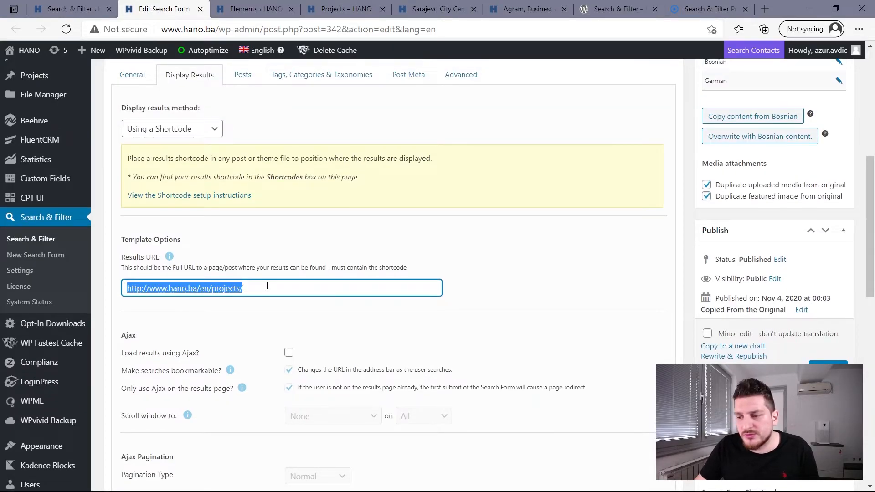
{"action": "left_click", "coordinate": [267, 286]}
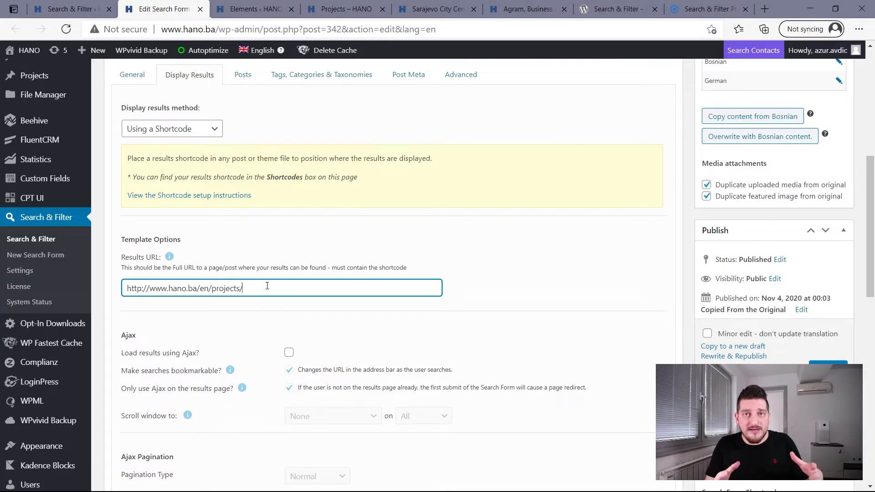
{"action": "mouse_move", "coordinate": [263, 286]}
{"action": "left_mouse_down"}
{"action": "mouse_move", "coordinate": [116, 294]}
{"action": "mouse_move", "coordinate": [127, 286]}
{"action": "mouse_move", "coordinate": [277, 291]}
{"action": "left_mouse_up"}
{"action": "left_click", "coordinate": [278, 291]}
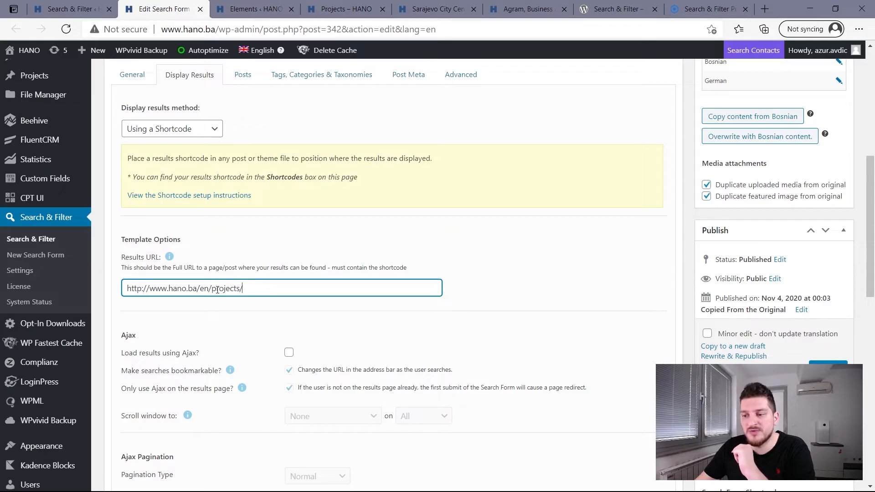
{"action": "mouse_move", "coordinate": [213, 289]}
{"action": "left_mouse_down"}
{"action": "mouse_move", "coordinate": [242, 289]}
{"action": "mouse_move", "coordinate": [212, 286]}
{"action": "left_mouse_up"}
{"action": "left_click", "coordinate": [261, 287]}
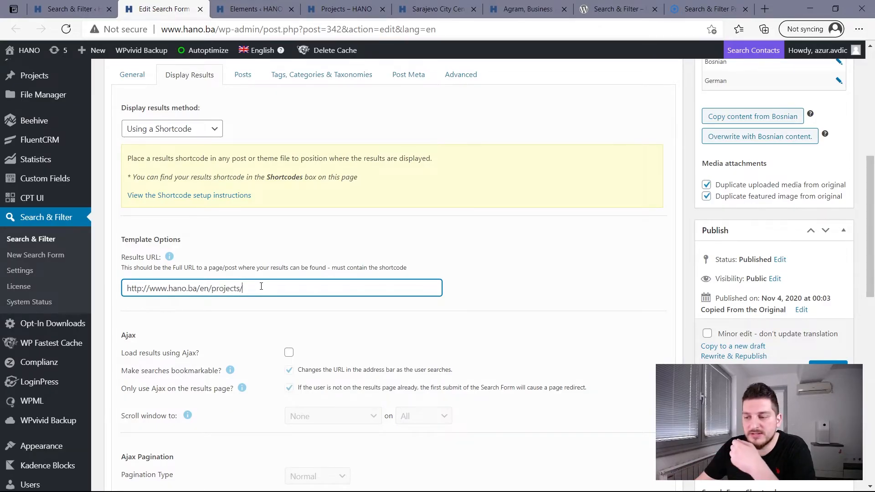
{"action": "scroll", "coordinate": [204, 219], "scroll_direction": "up", "scroll_amount": 2}
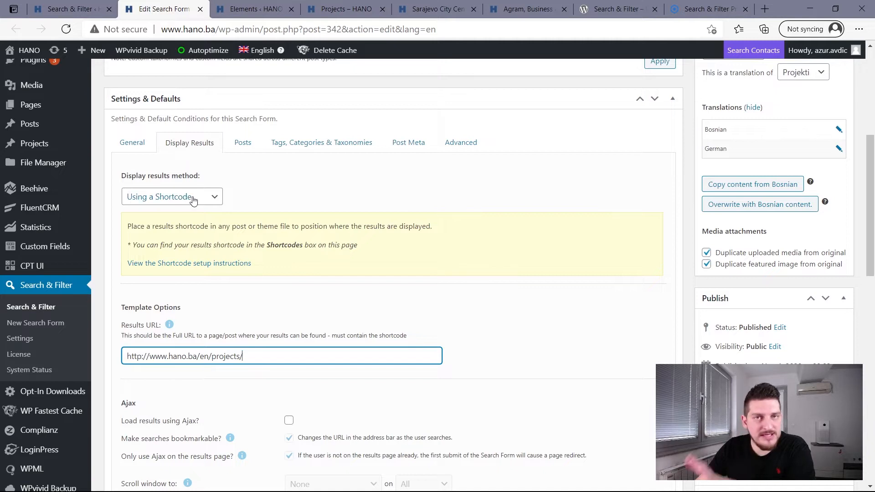
Step: Switch the display results method to Custom to view its options and set it to Post Type Archive
{"action": "left_click", "coordinate": [193, 201]}
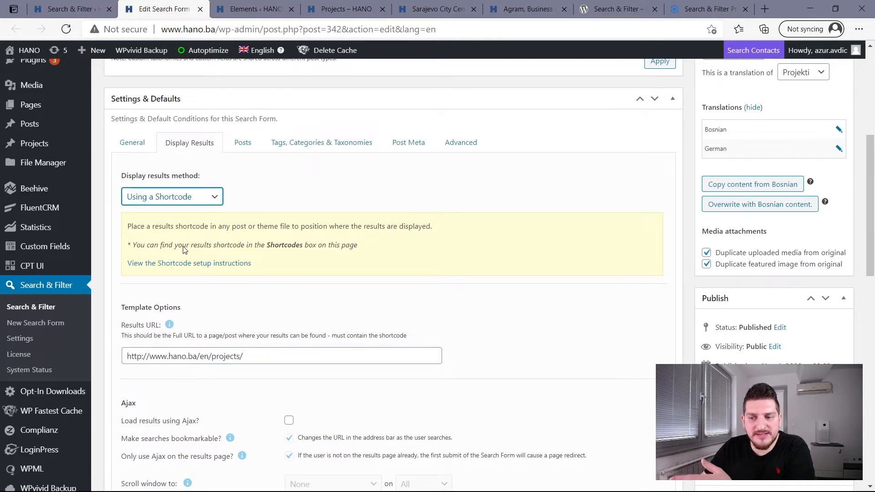
{"action": "left_click", "coordinate": [154, 255]}
{"action": "scroll", "coordinate": [313, 346], "scroll_direction": "down", "scroll_amount": 5}
{"action": "scroll", "coordinate": [194, 262], "scroll_direction": "up", "scroll_amount": 6}
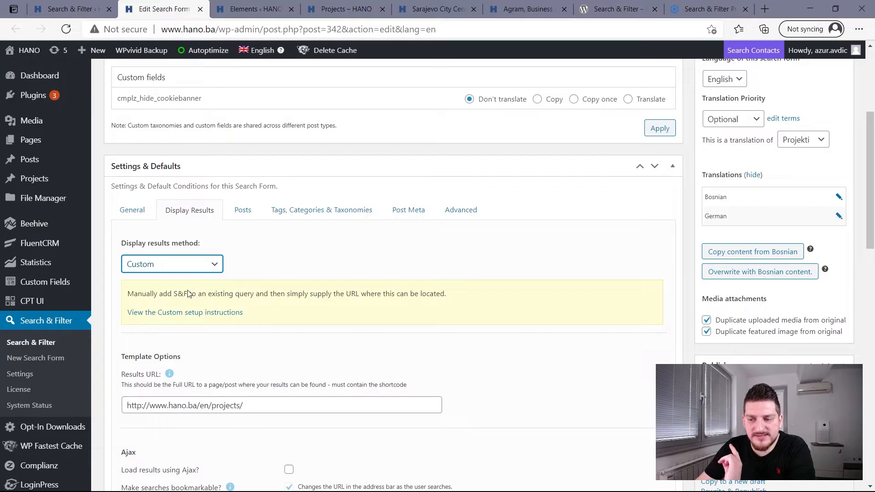
{"action": "left_click", "coordinate": [191, 293]}
{"action": "scroll", "coordinate": [345, 275], "scroll_direction": "down", "scroll_amount": 2}
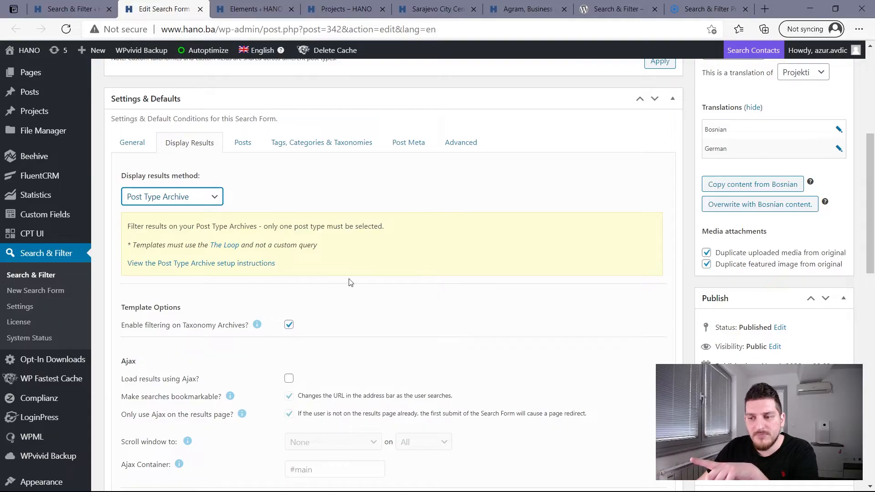
Step: Return to the Projects archive on the HANO site and examine its project card grid and search form
{"action": "left_click", "coordinate": [341, 8]}
{"action": "scroll", "coordinate": [519, 314], "scroll_direction": "down", "scroll_amount": 10}
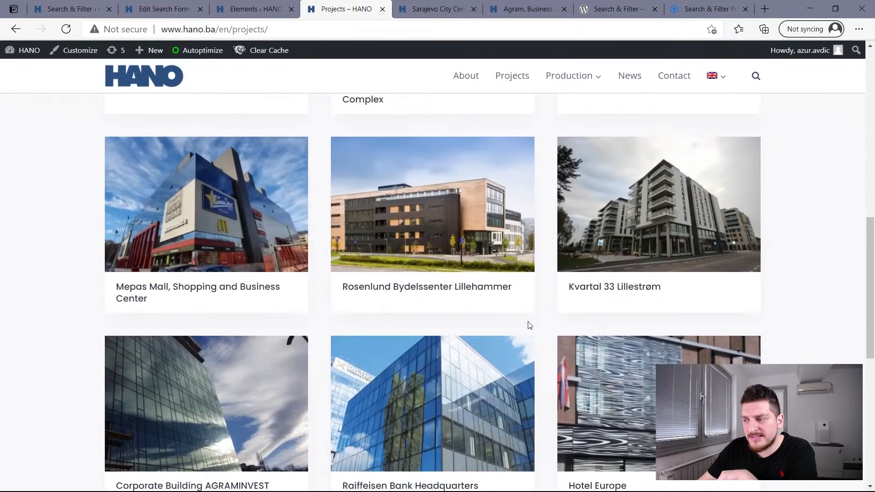
{"action": "scroll", "coordinate": [389, 393], "scroll_direction": "down", "scroll_amount": 9}
{"action": "scroll", "coordinate": [395, 360], "scroll_direction": "up", "scroll_amount": 16}
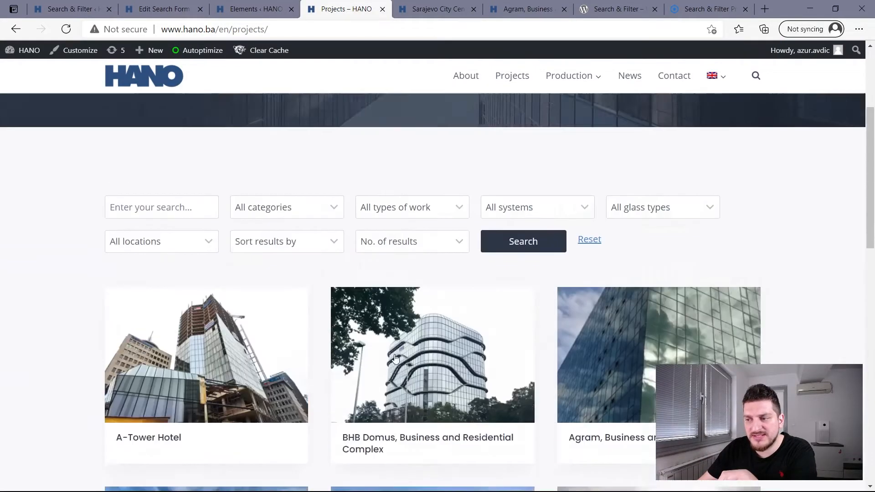
{"action": "scroll", "coordinate": [395, 358], "scroll_direction": "up", "scroll_amount": 2}
Step: Go back to the WordPress Search & Filter list and open the theme Customizer in a new browser tab
{"action": "left_click", "coordinate": [237, 9]}
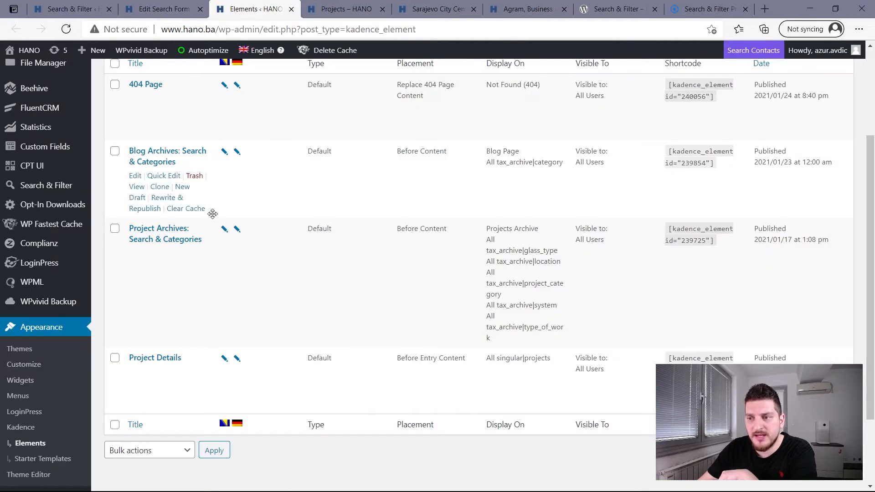
{"action": "left_click", "coordinate": [73, 7]}
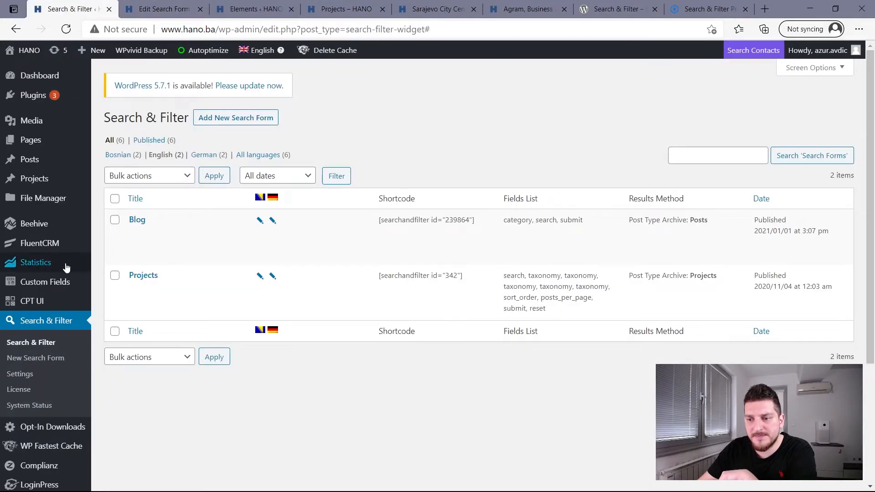
{"action": "mouse_move", "coordinate": [47, 187]}
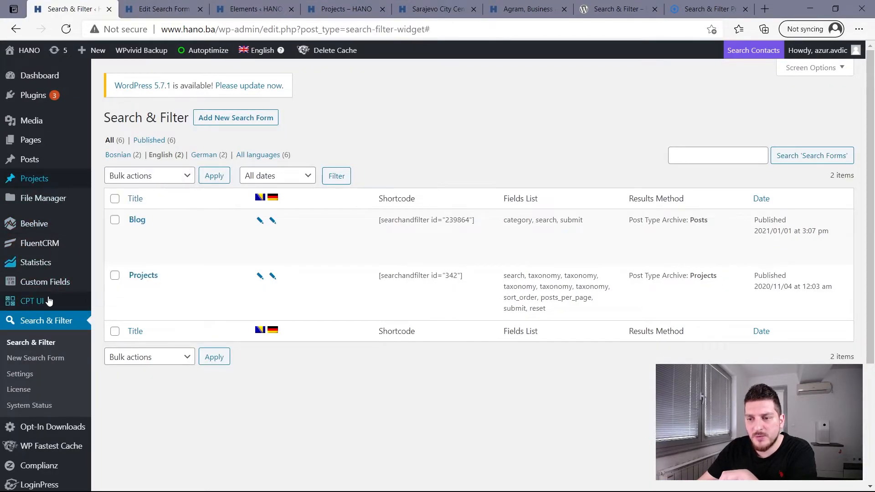
{"action": "scroll", "coordinate": [69, 377], "scroll_direction": "down", "scroll_amount": 4}
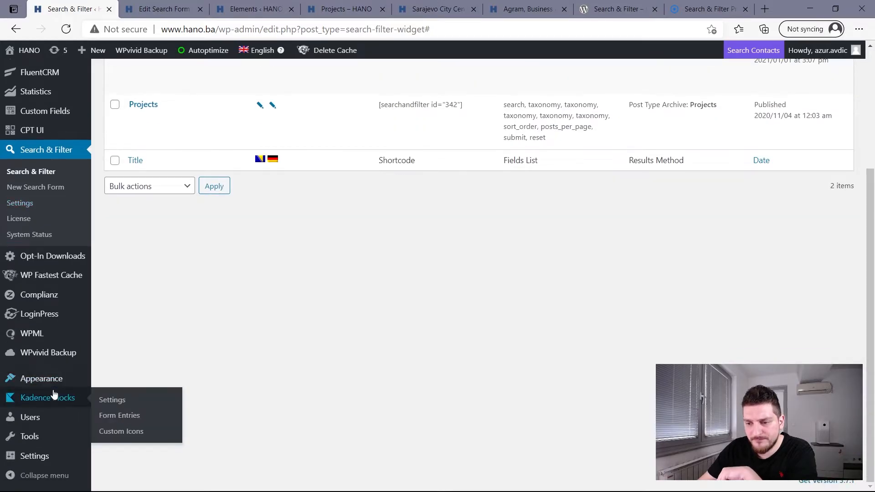
{"action": "mouse_move", "coordinate": [57, 378]}
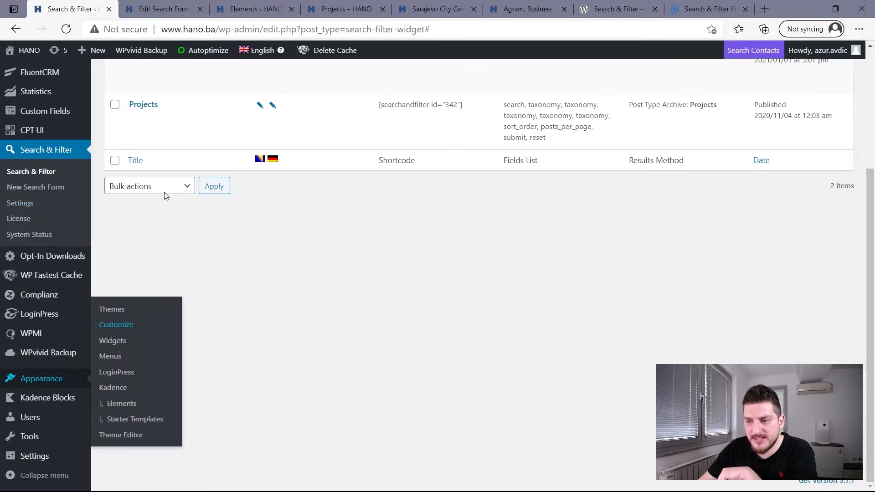
{"action": "middle_click", "coordinate": [117, 324]}
{"action": "left_click", "coordinate": [148, 9]}
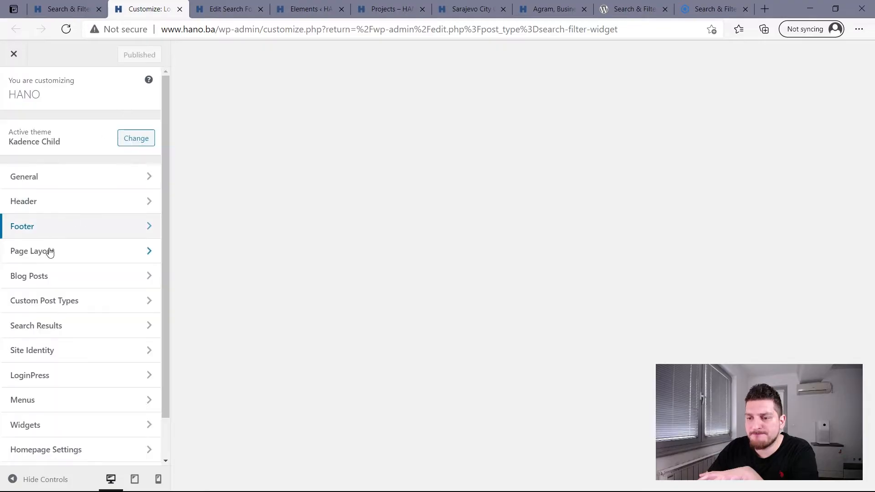
Step: Review the Projects Layout and Projects Archive settings for custom post types, including archive title, layout, sidebar and content style
{"action": "left_click", "coordinate": [57, 301]}
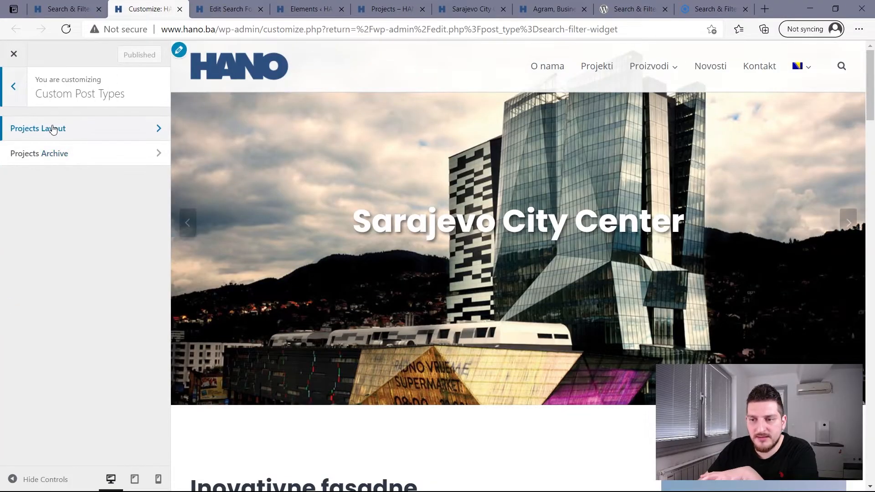
{"action": "left_click", "coordinate": [53, 129]}
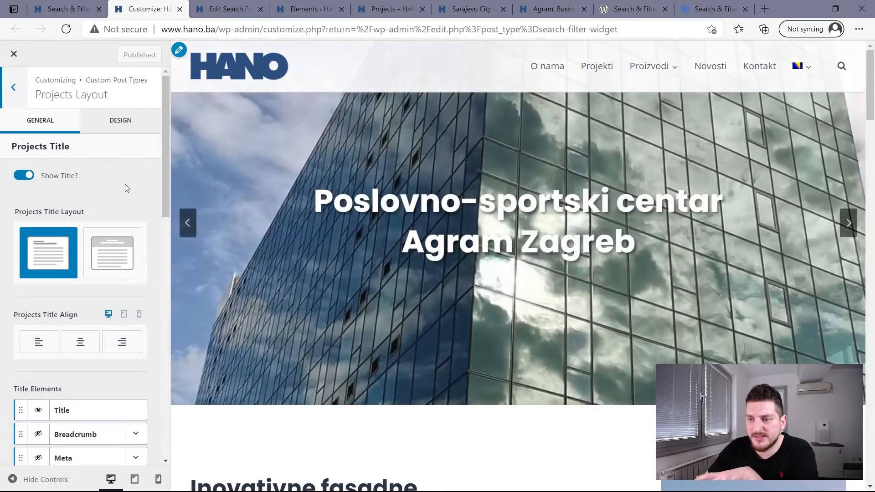
{"action": "left_click", "coordinate": [13, 87]}
{"action": "left_click", "coordinate": [105, 163]}
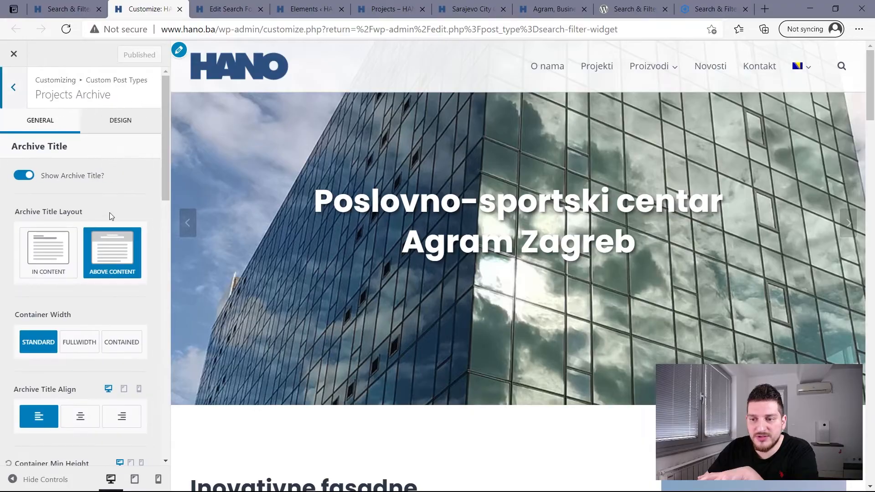
{"action": "scroll", "coordinate": [111, 219], "scroll_direction": "down", "scroll_amount": 10}
{"action": "scroll", "coordinate": [35, 307], "scroll_direction": "down", "scroll_amount": 9}
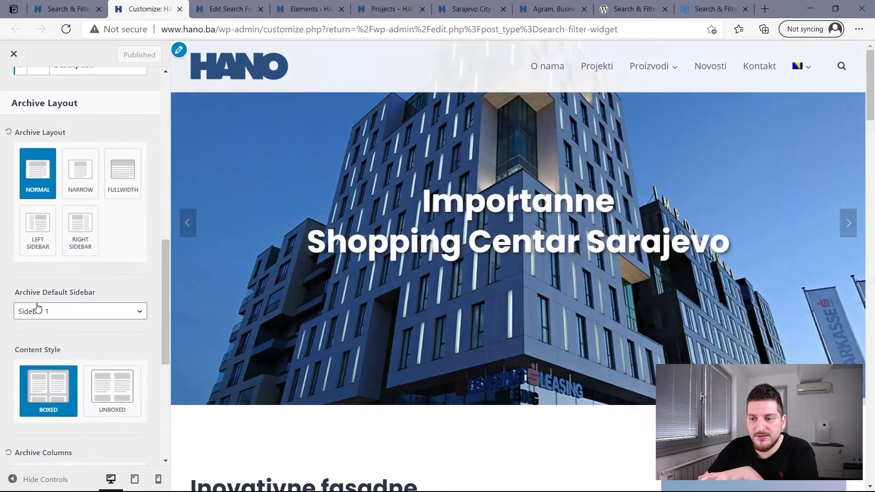
{"action": "scroll", "coordinate": [87, 345], "scroll_direction": "up", "scroll_amount": 15}
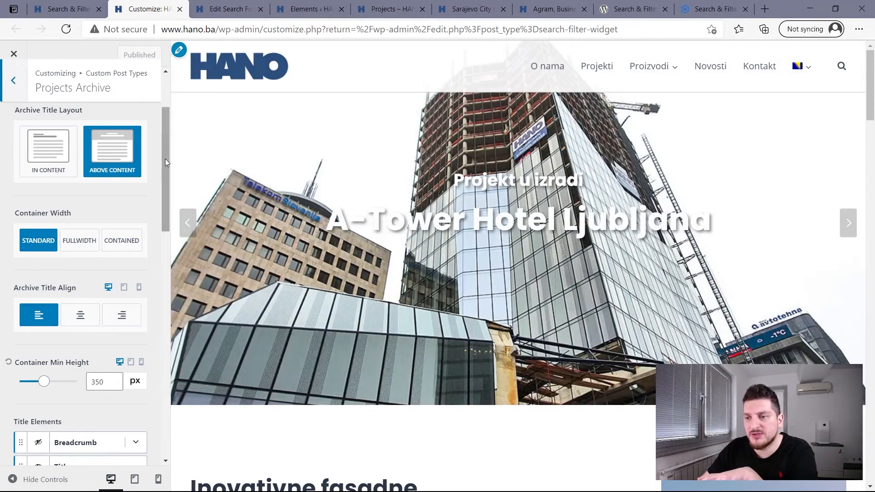
{"action": "left_click", "coordinate": [6, 96]}
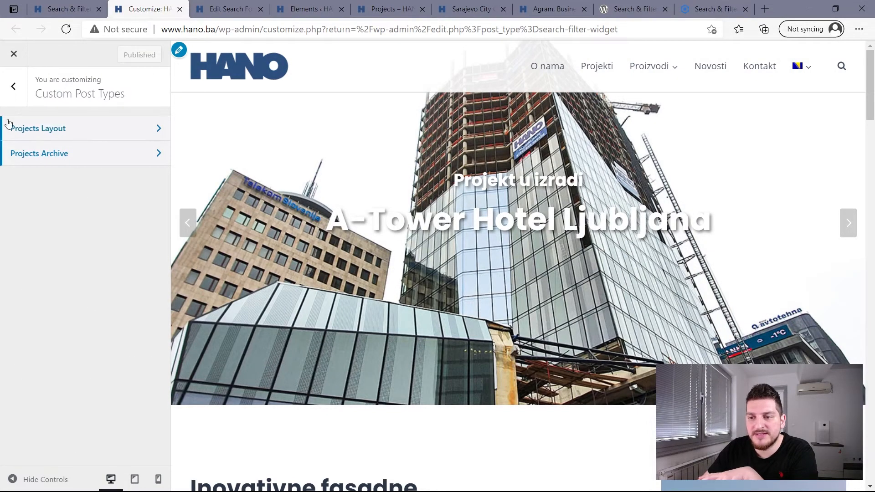
Step: Examine the Search and Filter rules in the Customizer's Additional CSS and return to the main Customizer options
{"action": "left_click", "coordinate": [13, 86]}
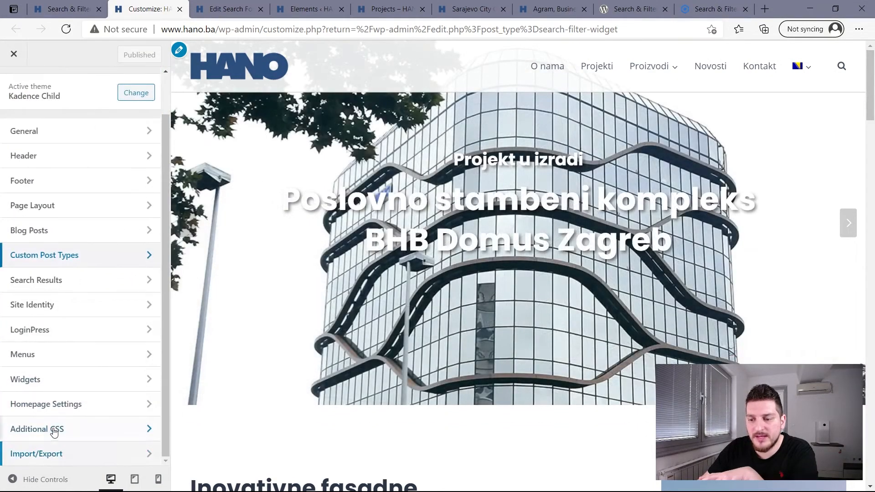
{"action": "left_click", "coordinate": [55, 430]}
{"action": "scroll", "coordinate": [71, 267], "scroll_direction": "down", "scroll_amount": 5}
{"action": "scroll", "coordinate": [71, 268], "scroll_direction": "down", "scroll_amount": 20}
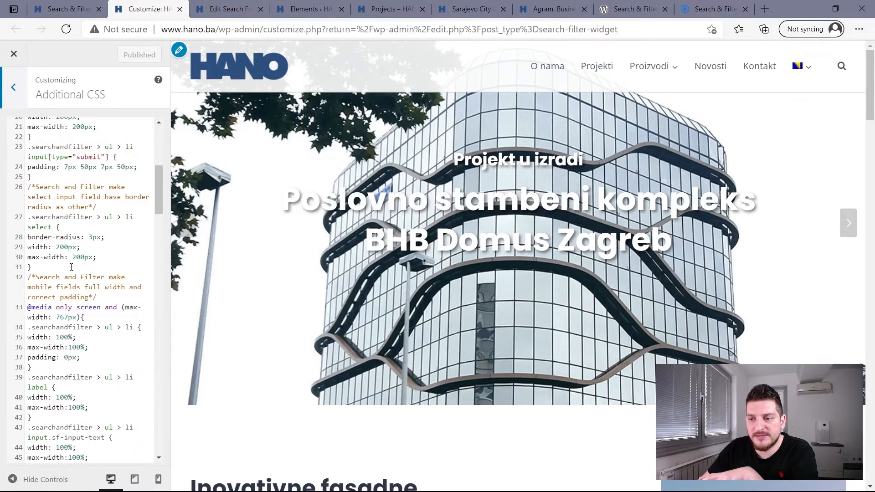
{"action": "scroll", "coordinate": [72, 268], "scroll_direction": "up", "scroll_amount": 20}
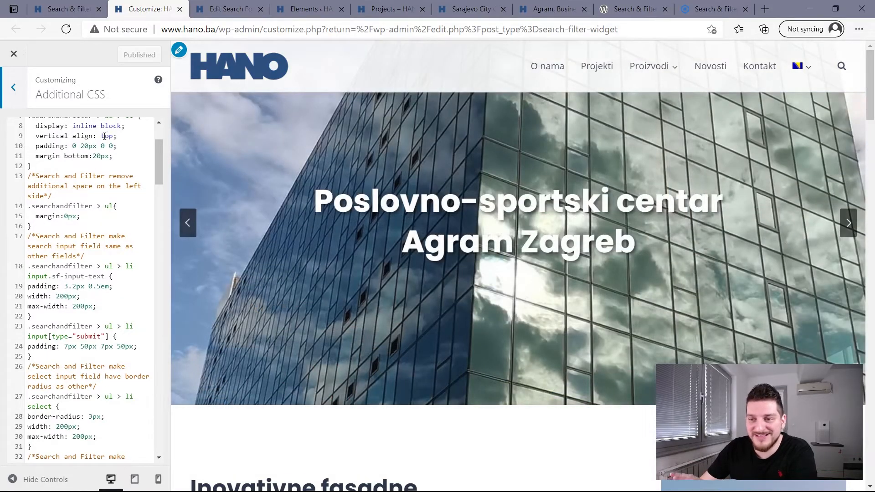
{"action": "left_click", "coordinate": [13, 87]}
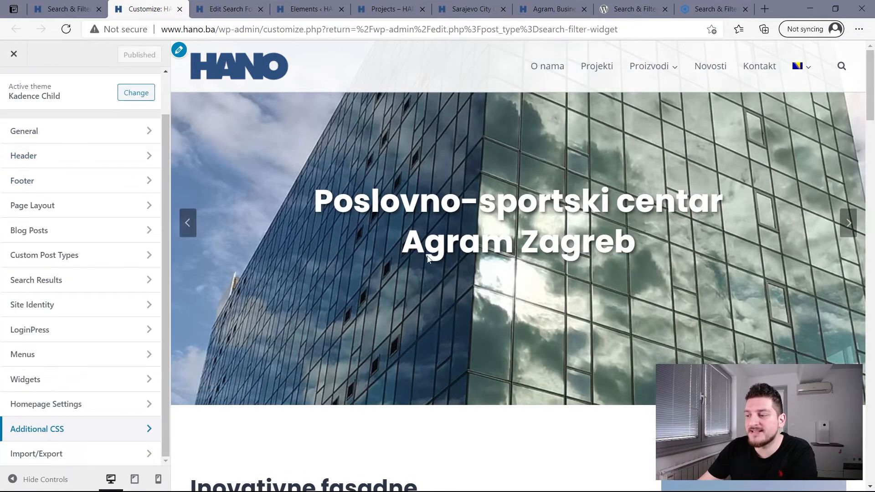
{"action": "scroll", "coordinate": [318, 127], "scroll_direction": "down", "scroll_amount": 8}
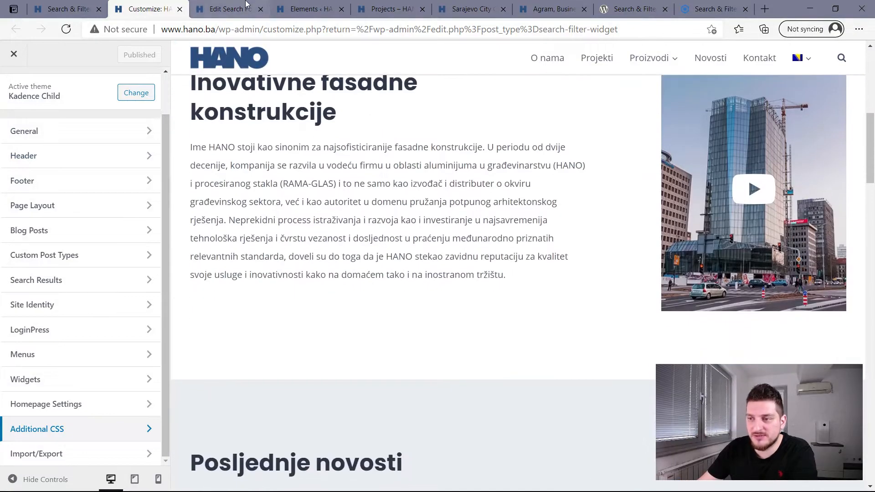
Step: Review the Post Type Archive display method in the Projects search form editor and compare it with the live Projects archive
{"action": "left_click", "coordinate": [246, 5]}
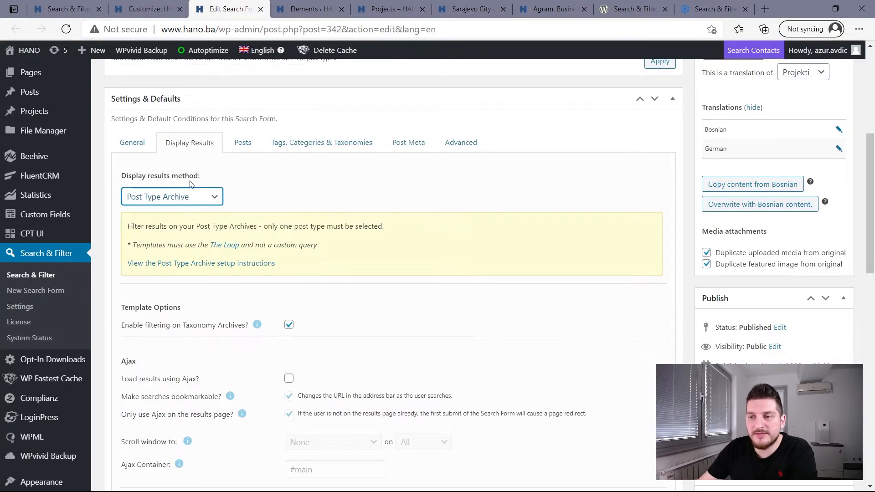
{"action": "scroll", "coordinate": [190, 186], "scroll_direction": "up", "scroll_amount": 1}
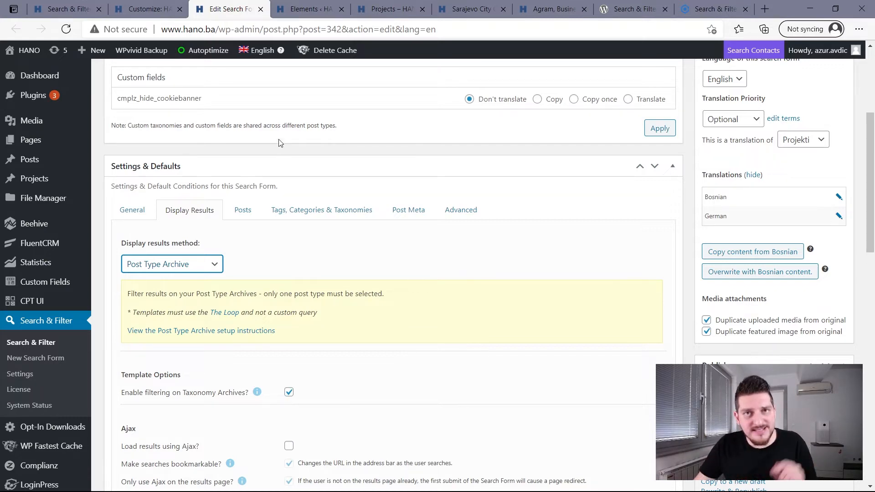
{"action": "left_click", "coordinate": [390, 8]}
{"action": "scroll", "coordinate": [400, 237], "scroll_direction": "down", "scroll_amount": 4}
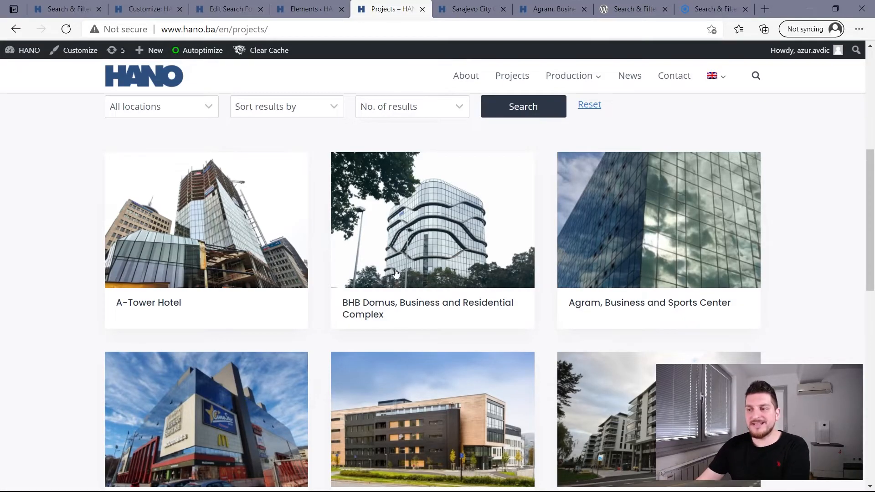
{"action": "scroll", "coordinate": [392, 292], "scroll_direction": "down", "scroll_amount": 7}
{"action": "scroll", "coordinate": [364, 283], "scroll_direction": "up", "scroll_amount": 10}
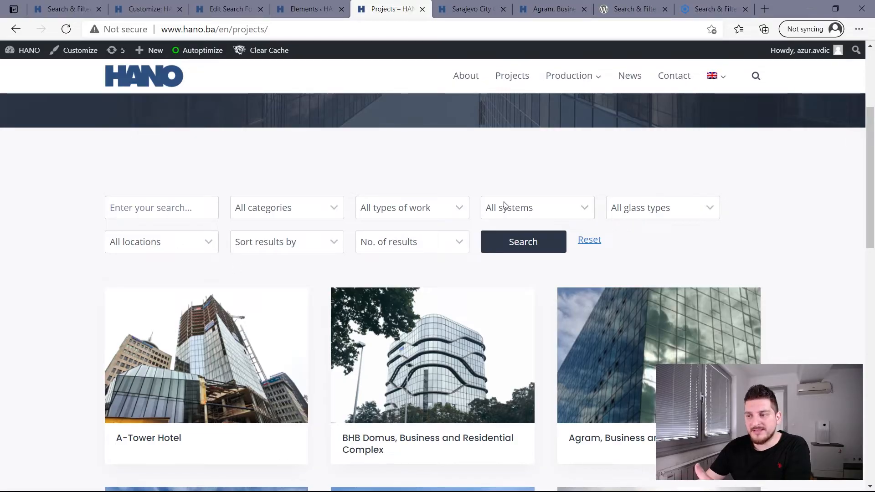
Step: Filter the Projects archive by the glass type AGC Stopsol and look through the matching project cards
{"action": "left_click", "coordinate": [655, 210]}
{"action": "left_click", "coordinate": [656, 240]}
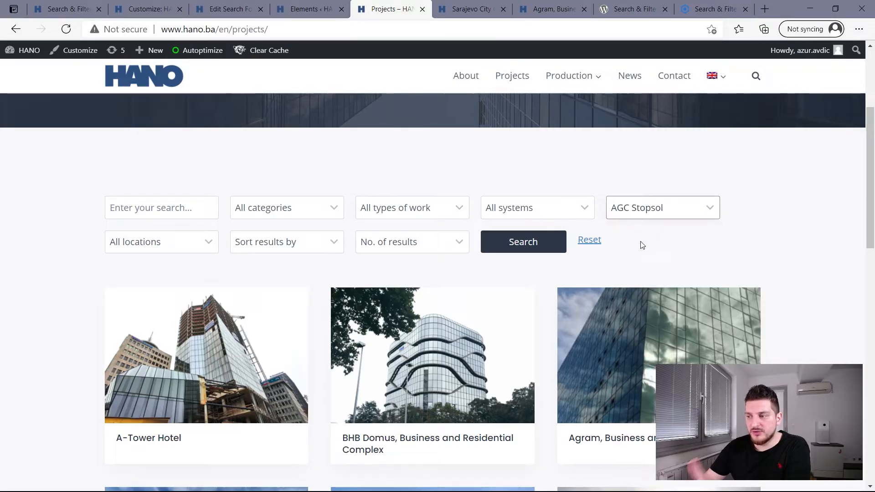
{"action": "left_click", "coordinate": [538, 248]}
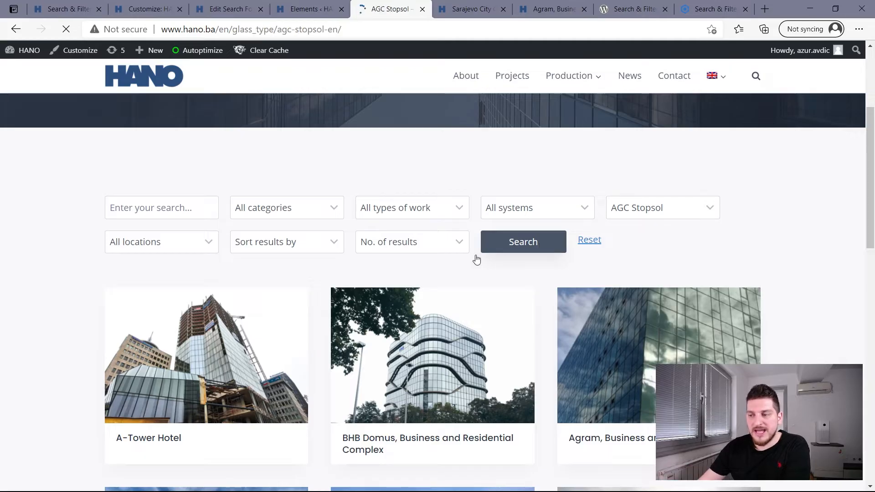
{"action": "scroll", "coordinate": [475, 255], "scroll_direction": "down", "scroll_amount": 10}
{"action": "scroll", "coordinate": [475, 258], "scroll_direction": "down", "scroll_amount": 1}
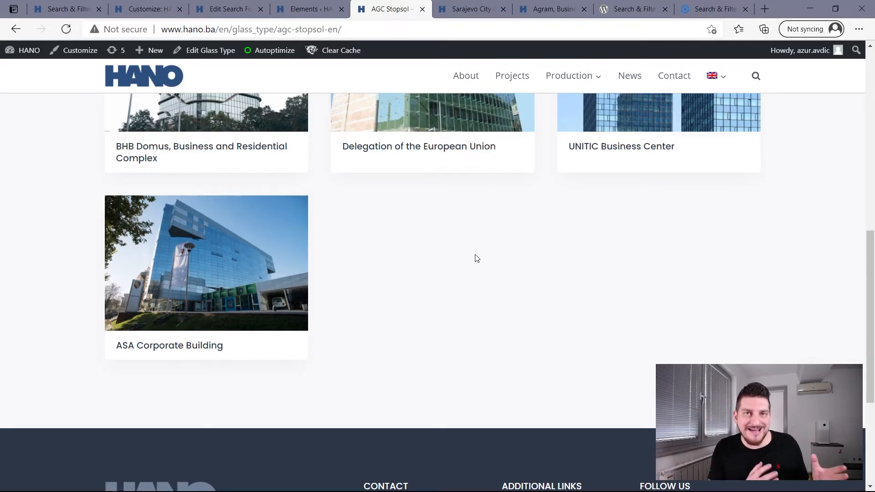
Step: Look over the AGC Stopsol glass type archive's header and filters and return to the full Projects archive
{"action": "scroll", "coordinate": [474, 262], "scroll_direction": "up", "scroll_amount": 8}
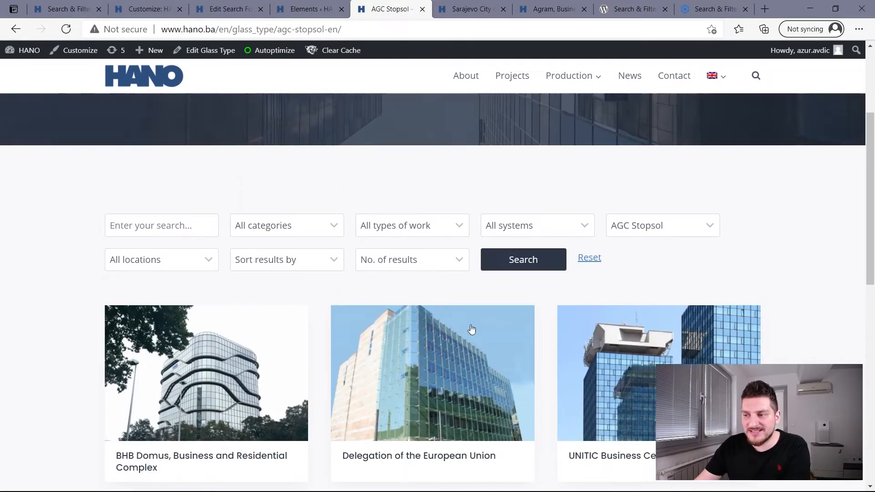
{"action": "scroll", "coordinate": [472, 328], "scroll_direction": "up", "scroll_amount": 3}
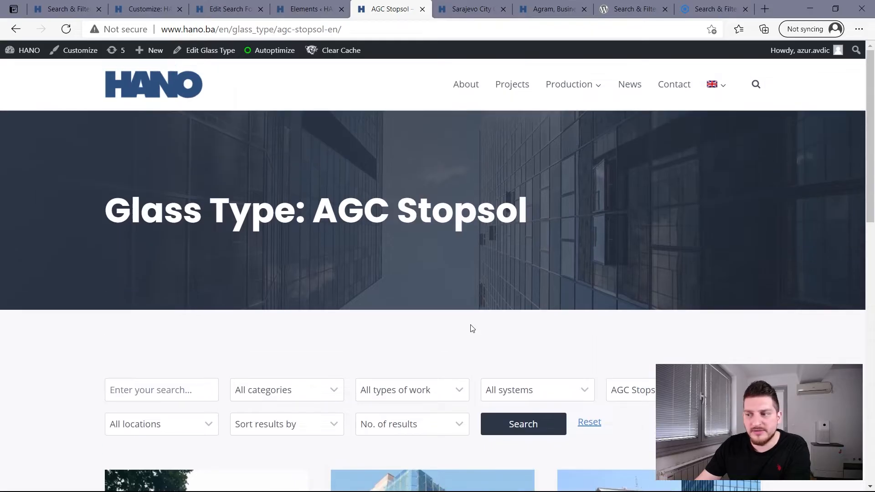
{"action": "scroll", "coordinate": [471, 327], "scroll_direction": "down", "scroll_amount": 3}
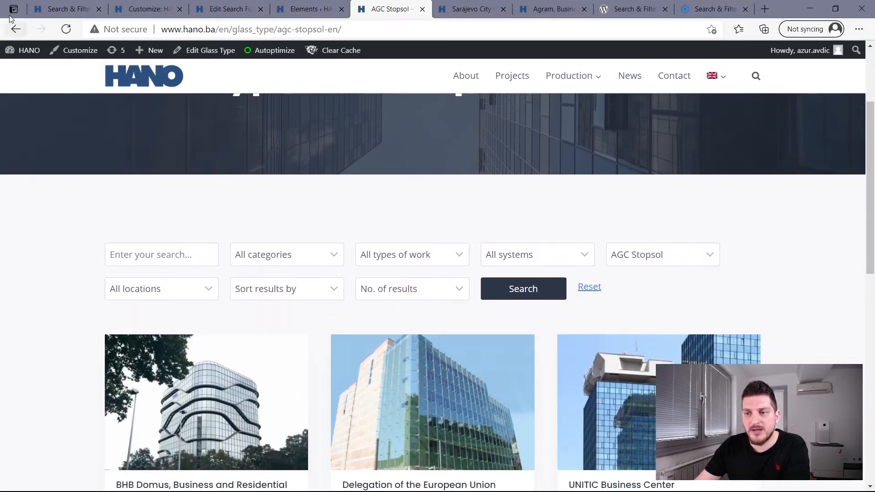
{"action": "left_click", "coordinate": [15, 30]}
{"action": "scroll", "coordinate": [414, 280], "scroll_direction": "down", "scroll_amount": 4}
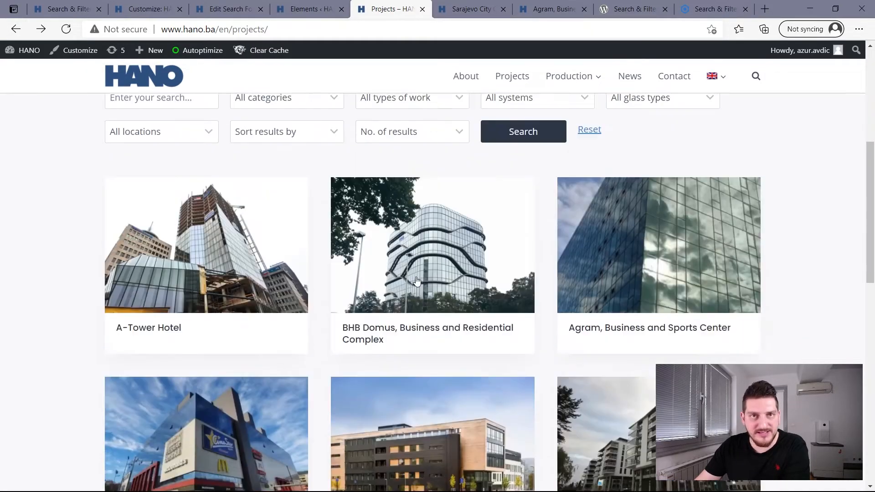
Step: Recheck the search form's Post Type Archive display method and look through the project cards and filters on the live Projects archive
{"action": "left_click", "coordinate": [231, 7]}
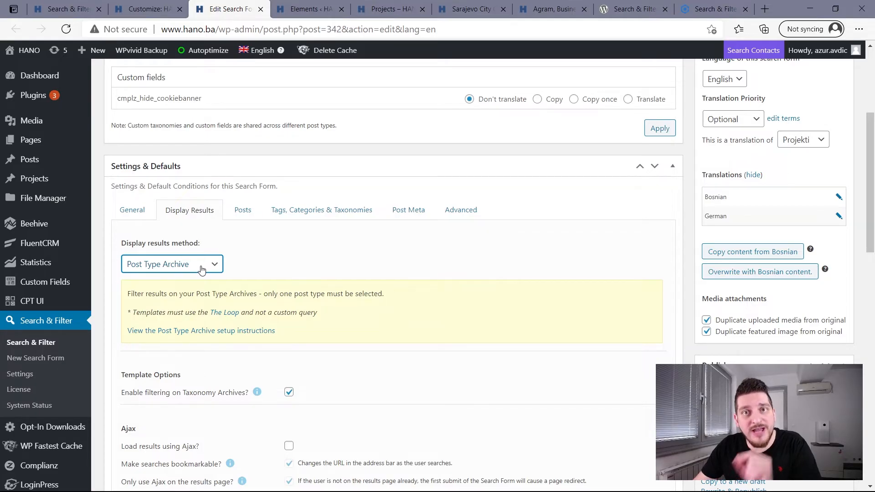
{"action": "left_click", "coordinate": [393, 10]}
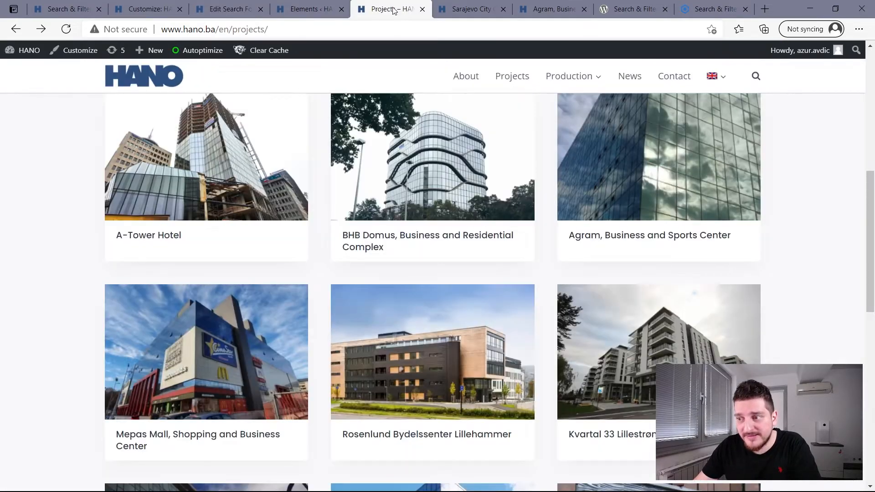
{"action": "scroll", "coordinate": [438, 216], "scroll_direction": "up", "scroll_amount": 3}
{"action": "scroll", "coordinate": [437, 216], "scroll_direction": "down", "scroll_amount": 2}
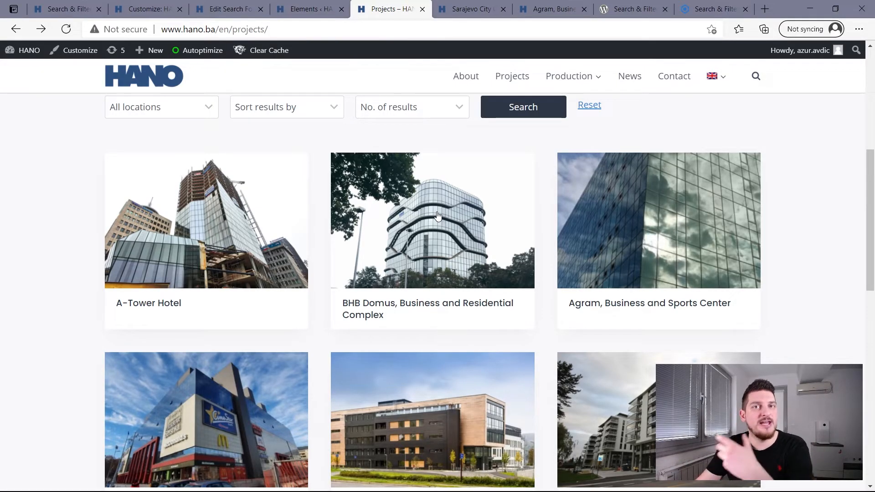
{"action": "scroll", "coordinate": [453, 246], "scroll_direction": "down", "scroll_amount": 10}
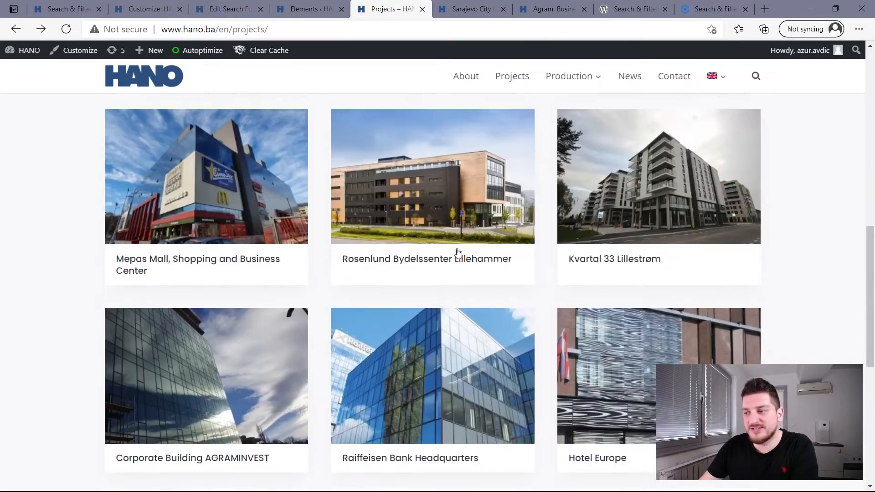
{"action": "scroll", "coordinate": [476, 302], "scroll_direction": "up", "scroll_amount": 8}
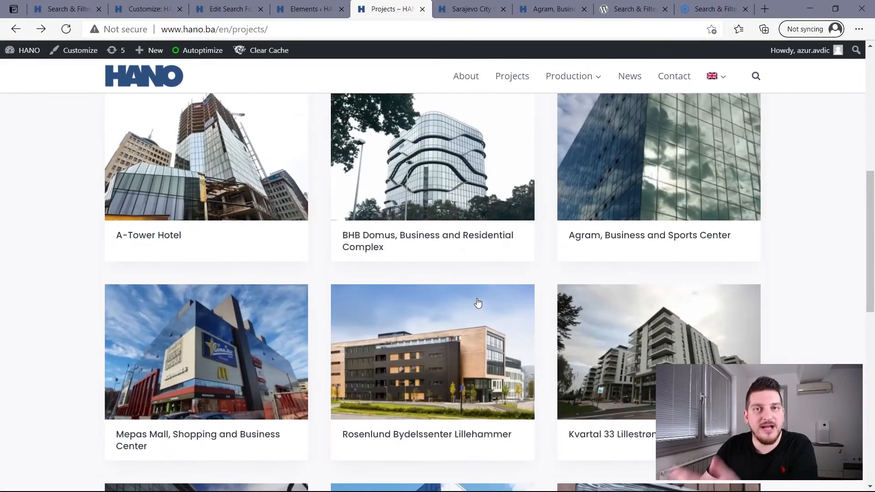
{"action": "scroll", "coordinate": [477, 302], "scroll_direction": "up", "scroll_amount": 4}
{"action": "scroll", "coordinate": [477, 302], "scroll_direction": "up", "scroll_amount": 4}
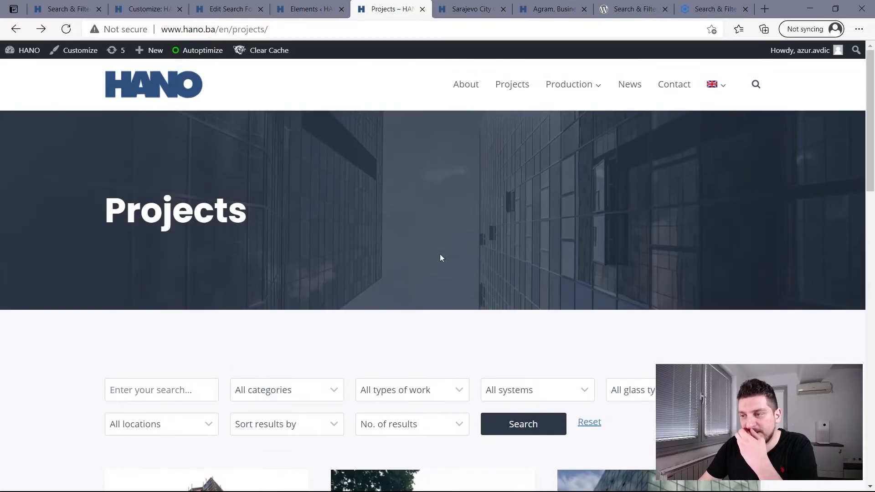
Step: Review the search form's Display Results options for taxonomy archive filtering, Ajax loading and Ajax pagination
{"action": "left_click", "coordinate": [226, 9]}
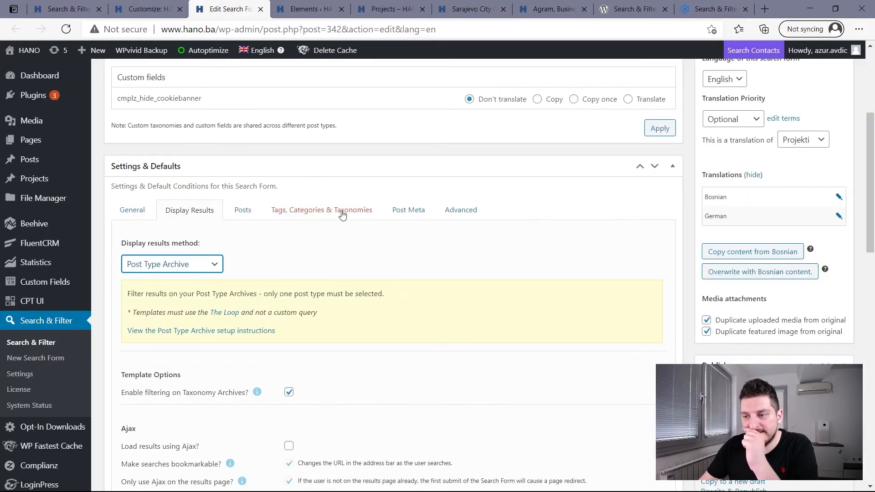
{"action": "left_click", "coordinate": [242, 211]}
{"action": "left_click", "coordinate": [212, 212]}
{"action": "scroll", "coordinate": [214, 215], "scroll_direction": "down", "scroll_amount": 5}
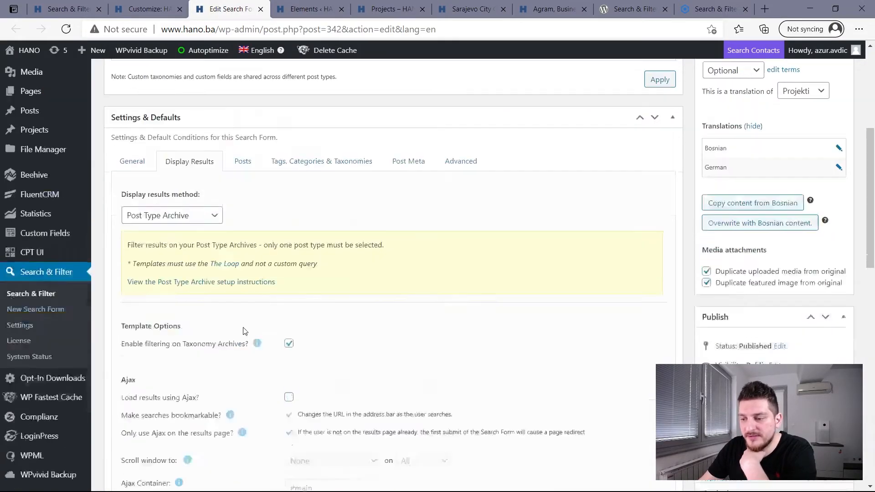
{"action": "scroll", "coordinate": [275, 279], "scroll_direction": "up", "scroll_amount": 3}
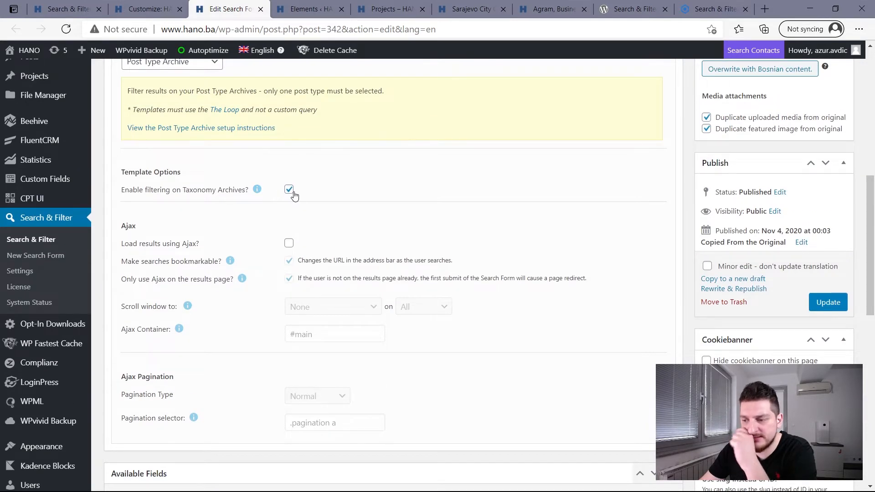
{"action": "scroll", "coordinate": [295, 197], "scroll_direction": "up", "scroll_amount": 3}
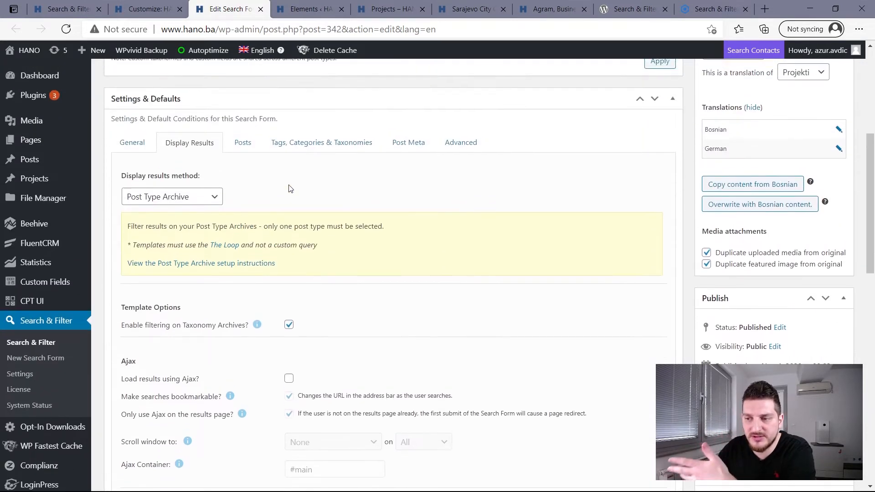
Step: Examine the search form's Posts settings for post status, excluded IDs, sticky posts and sort order, and the available fields below
{"action": "left_click", "coordinate": [243, 143]}
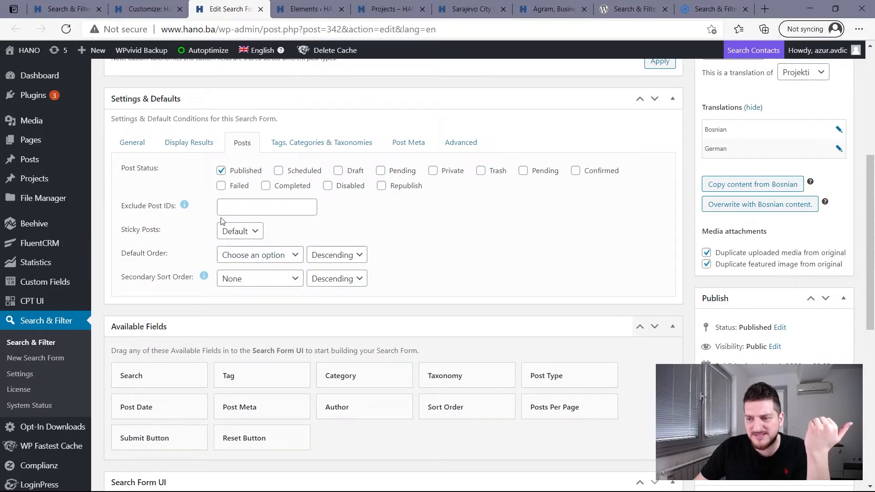
{"action": "left_click", "coordinate": [232, 208]}
{"action": "mouse_move", "coordinate": [184, 209]}
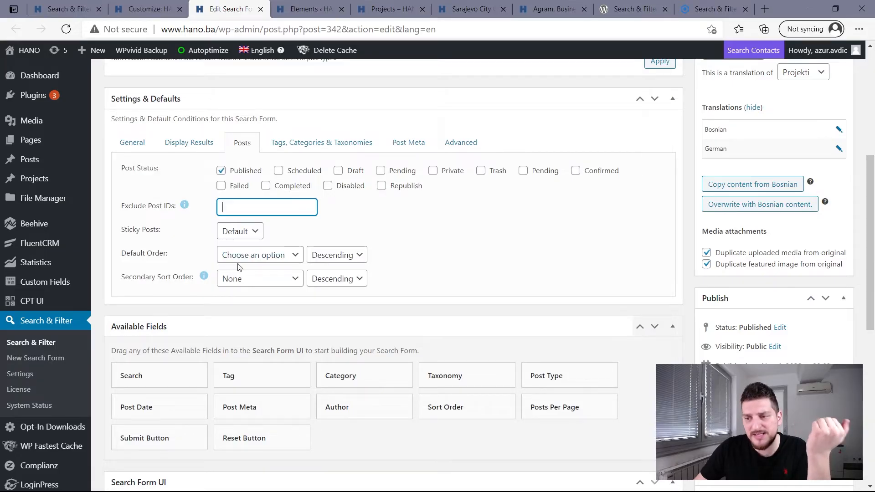
{"action": "left_click", "coordinate": [251, 234]}
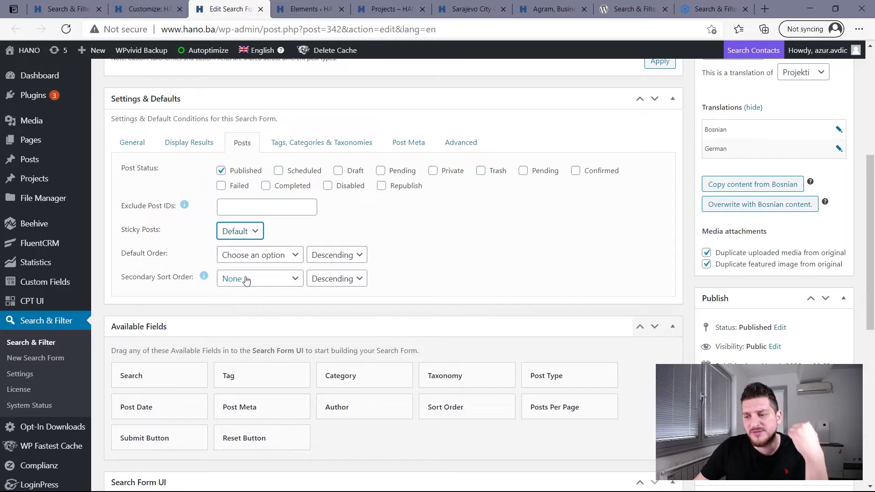
{"action": "left_click", "coordinate": [392, 285]}
{"action": "scroll", "coordinate": [393, 284], "scroll_direction": "down", "scroll_amount": 3}
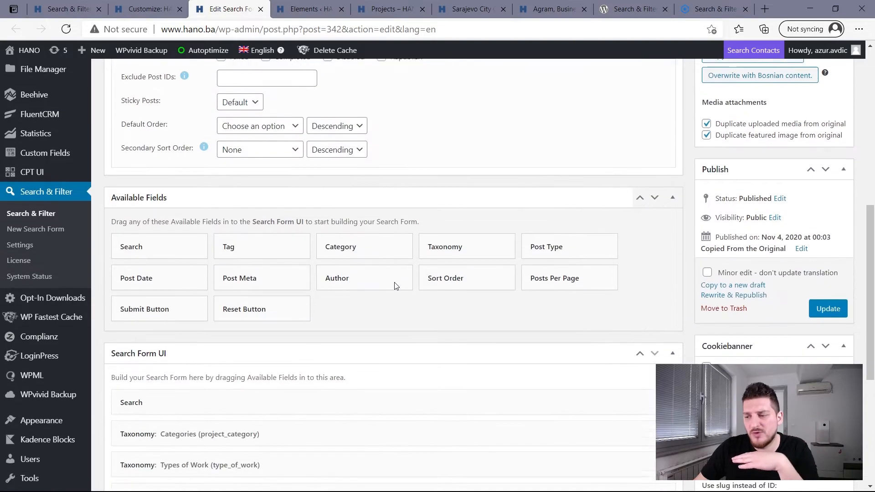
{"action": "scroll", "coordinate": [394, 283], "scroll_direction": "down", "scroll_amount": 2}
{"action": "scroll", "coordinate": [396, 285], "scroll_direction": "up", "scroll_amount": 8}
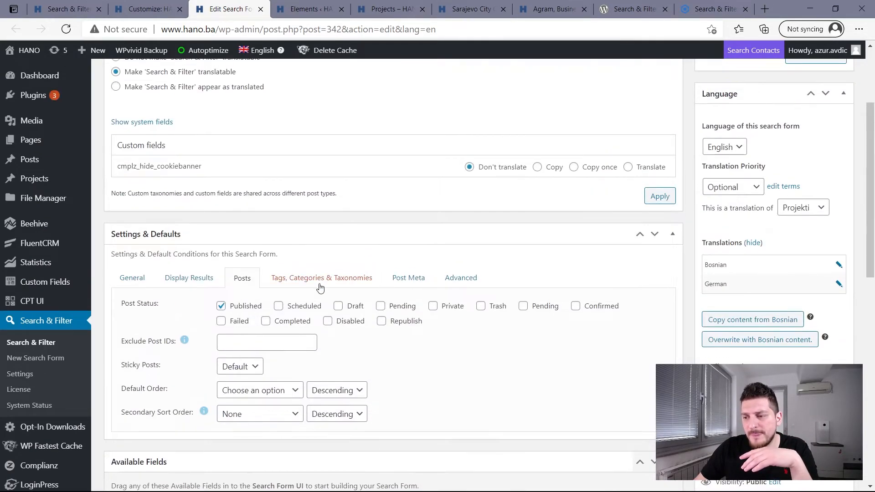
Step: Review the taxonomy include settings and inspect the terms chosen for the project Categories and Types of Work
{"action": "left_click", "coordinate": [319, 287]}
{"action": "scroll", "coordinate": [319, 291], "scroll_direction": "down", "scroll_amount": 3}
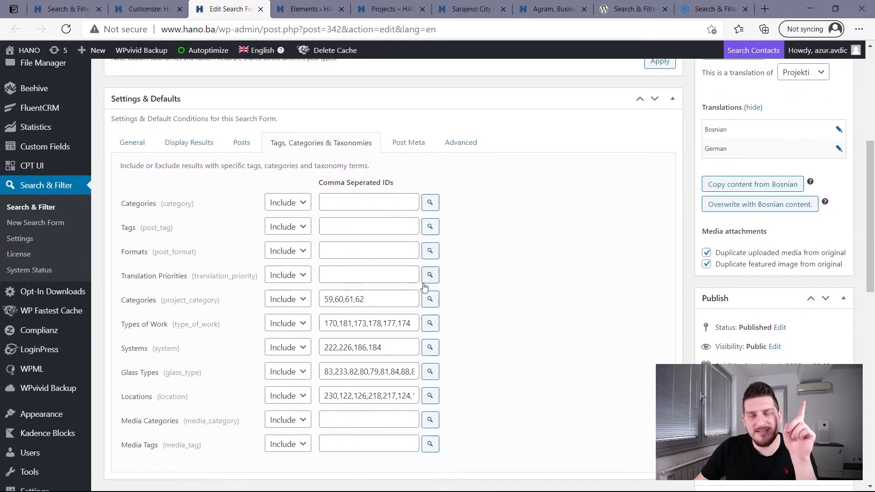
{"action": "scroll", "coordinate": [178, 228], "scroll_direction": "down", "scroll_amount": 2}
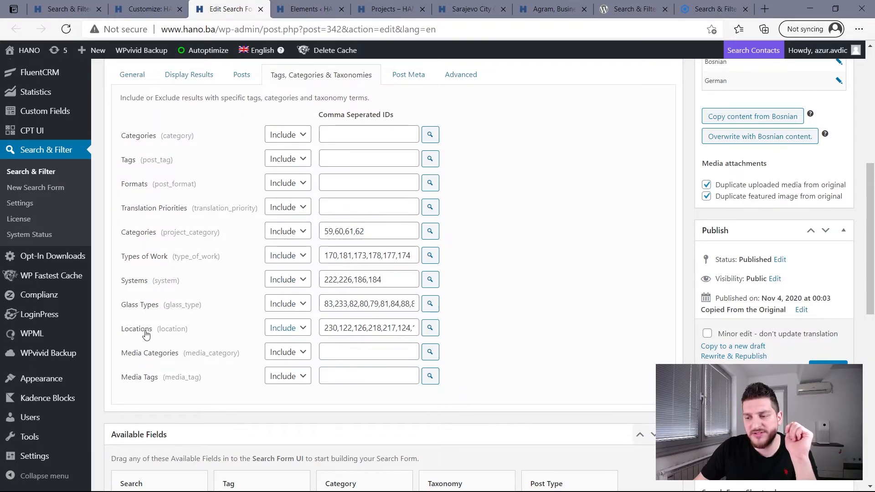
{"action": "left_click", "coordinate": [360, 231]}
{"action": "left_click", "coordinate": [430, 233]}
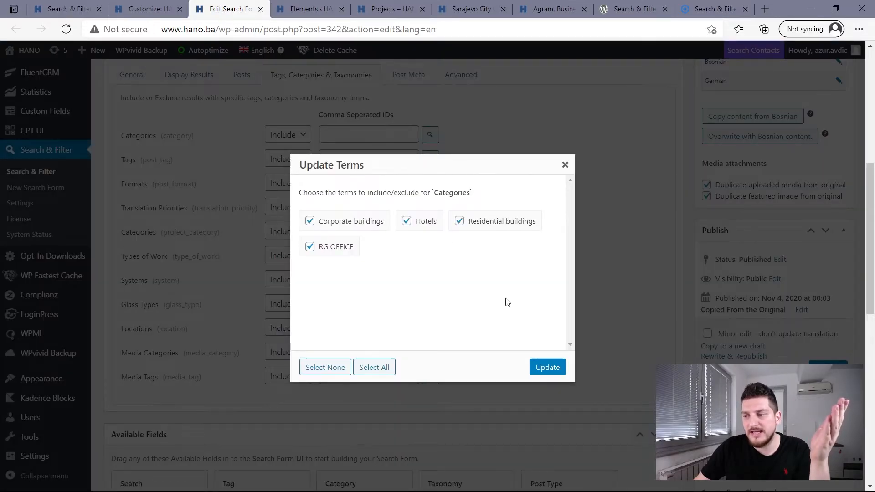
{"action": "left_click", "coordinate": [547, 367]}
{"action": "left_click", "coordinate": [428, 258]}
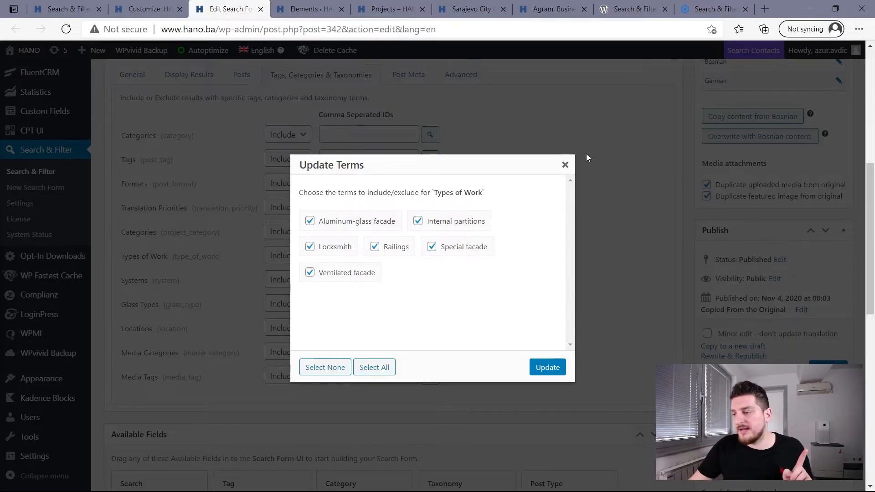
{"action": "left_click", "coordinate": [565, 164]}
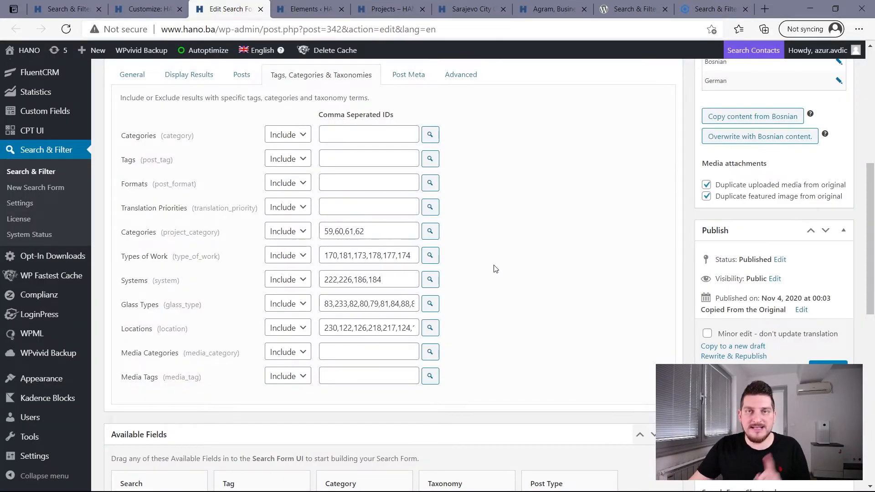
Step: Look over the taxonomy settings and view the taxonomies listed under the Projects post type
{"action": "scroll", "coordinate": [495, 269], "scroll_direction": "up", "scroll_amount": 1}
{"action": "scroll", "coordinate": [496, 270], "scroll_direction": "down", "scroll_amount": 1}
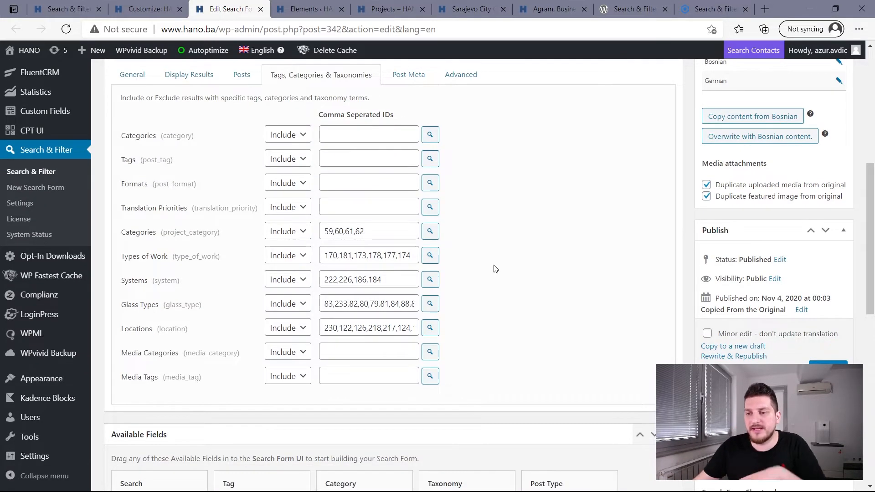
{"action": "scroll", "coordinate": [137, 280], "scroll_direction": "up", "scroll_amount": 1}
{"action": "scroll", "coordinate": [46, 136], "scroll_direction": "up", "scroll_amount": 6}
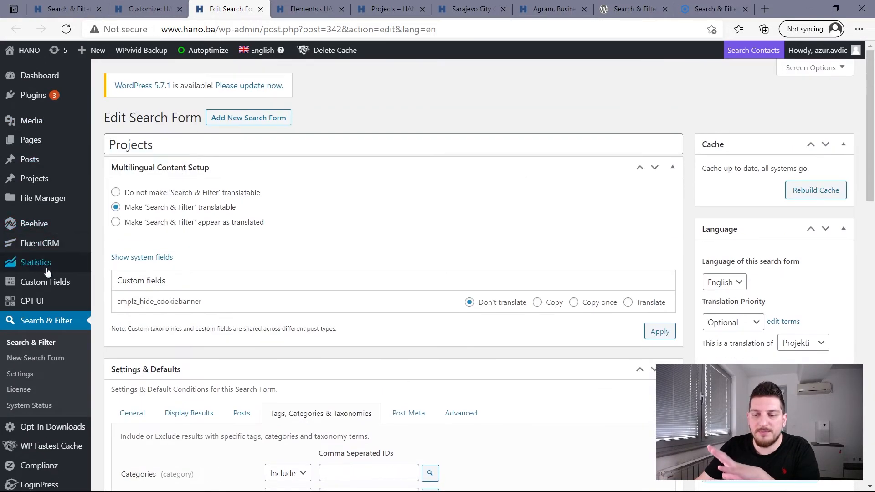
{"action": "scroll", "coordinate": [41, 260], "scroll_direction": "down", "scroll_amount": 4}
{"action": "scroll", "coordinate": [41, 264], "scroll_direction": "up", "scroll_amount": 4}
{"action": "mouse_move", "coordinate": [46, 179]}
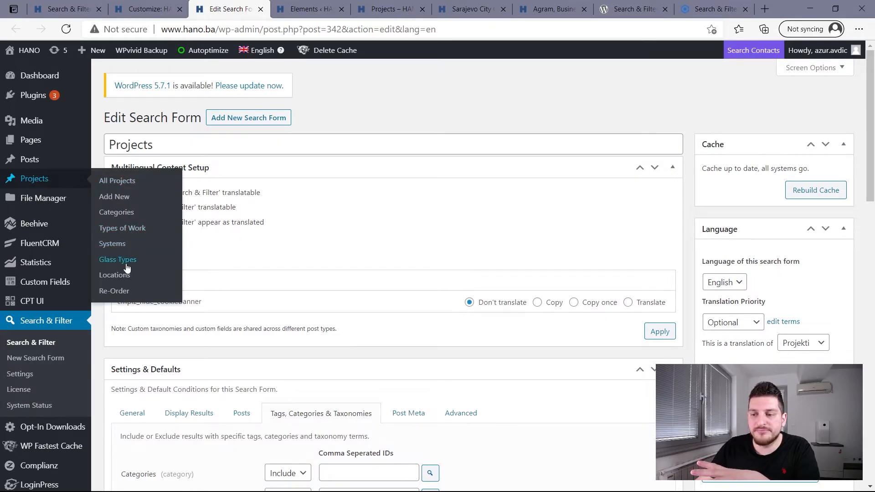
Step: Add AGC Planibel Coloured and AGC Stopsol Susi Clear to the included Glass Types terms and update the list
{"action": "scroll", "coordinate": [468, 261], "scroll_direction": "down", "scroll_amount": 3}
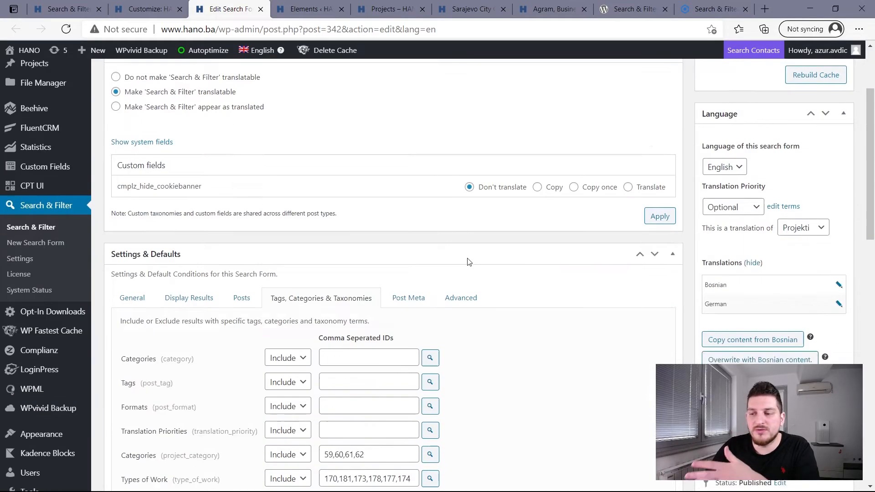
{"action": "scroll", "coordinate": [468, 261], "scroll_direction": "down", "scroll_amount": 5}
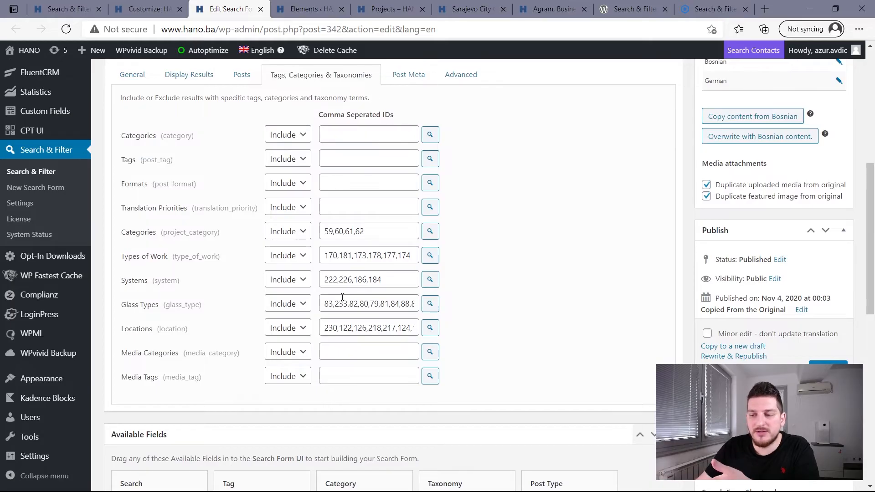
{"action": "left_click", "coordinate": [429, 304]}
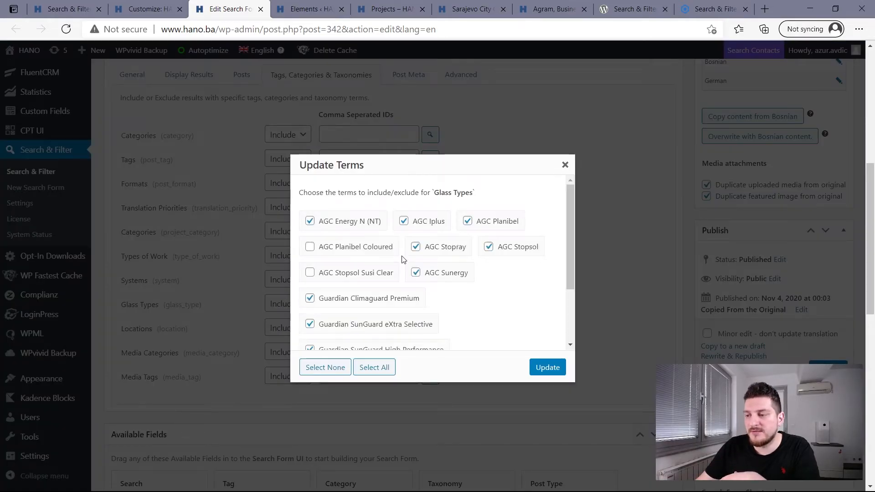
{"action": "scroll", "coordinate": [409, 315], "scroll_direction": "down", "scroll_amount": 2}
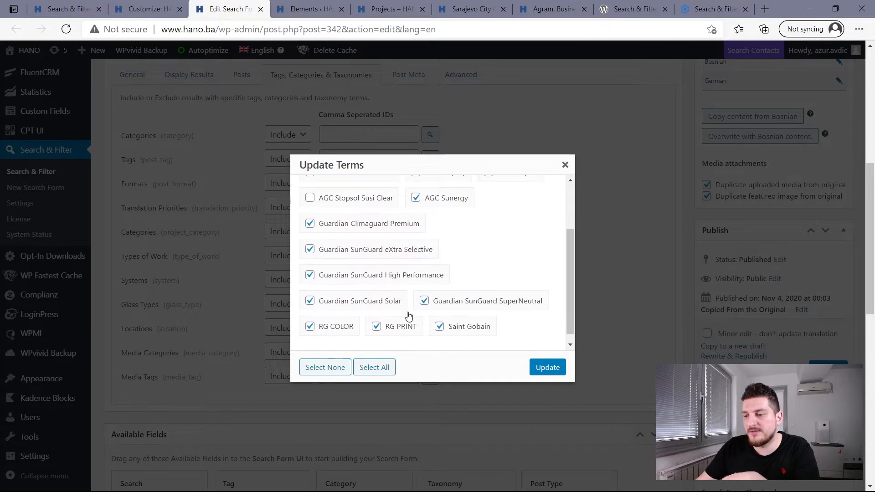
{"action": "scroll", "coordinate": [409, 316], "scroll_direction": "up", "scroll_amount": 3}
{"action": "left_click", "coordinate": [404, 222]}
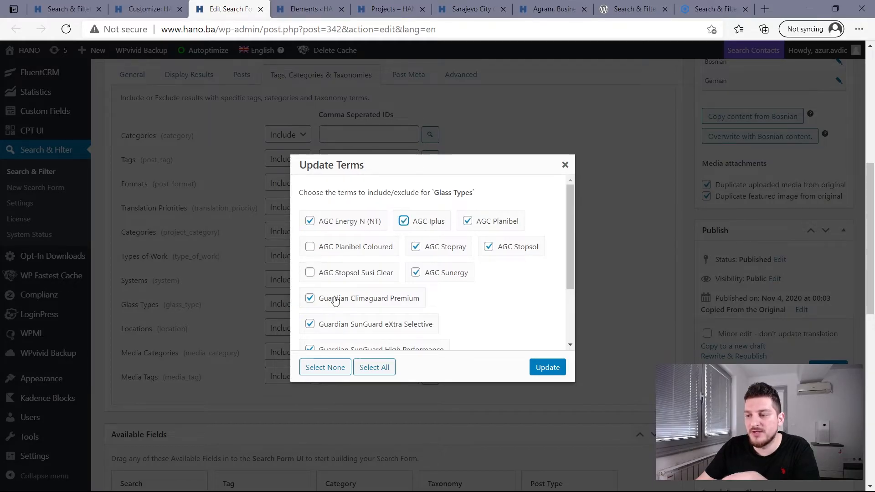
{"action": "scroll", "coordinate": [335, 300], "scroll_direction": "down", "scroll_amount": 2}
{"action": "scroll", "coordinate": [335, 301], "scroll_direction": "up", "scroll_amount": 2}
{"action": "left_click", "coordinate": [310, 247]}
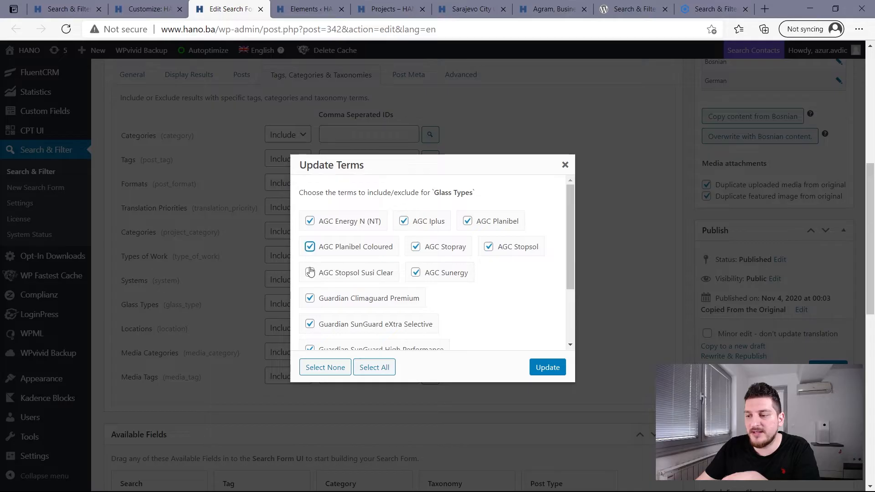
{"action": "left_click", "coordinate": [310, 273]}
{"action": "left_click", "coordinate": [540, 366]}
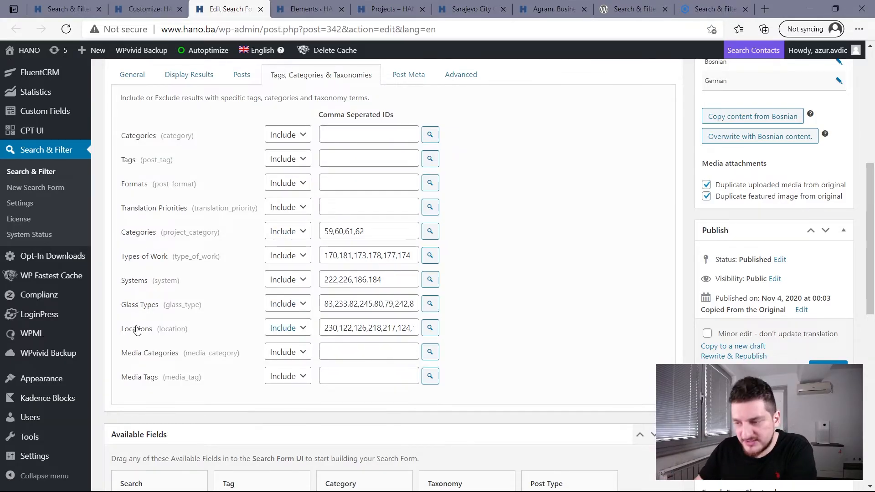
Step: Review the included term IDs for project Categories, Types of Work, Systems, Glass Types and Locations
{"action": "left_click", "coordinate": [374, 233]}
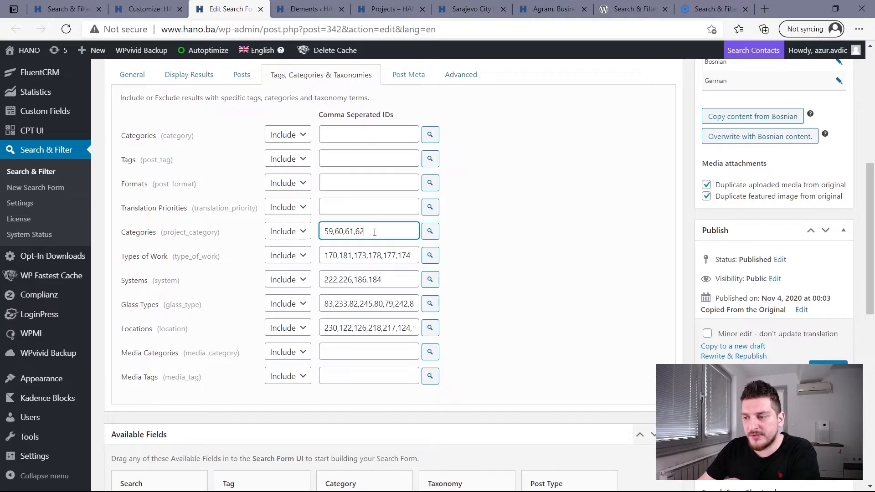
{"action": "left_click", "coordinate": [388, 253]}
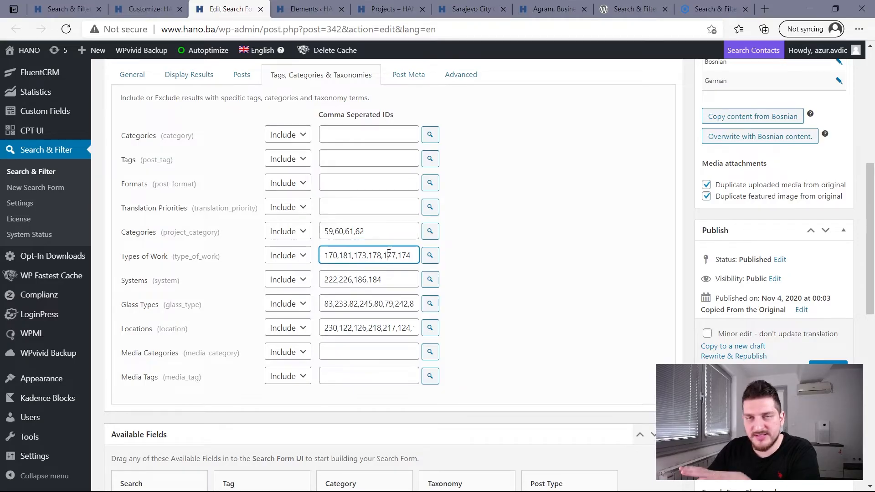
{"action": "left_click", "coordinate": [396, 230]}
{"action": "left_click", "coordinate": [483, 267]}
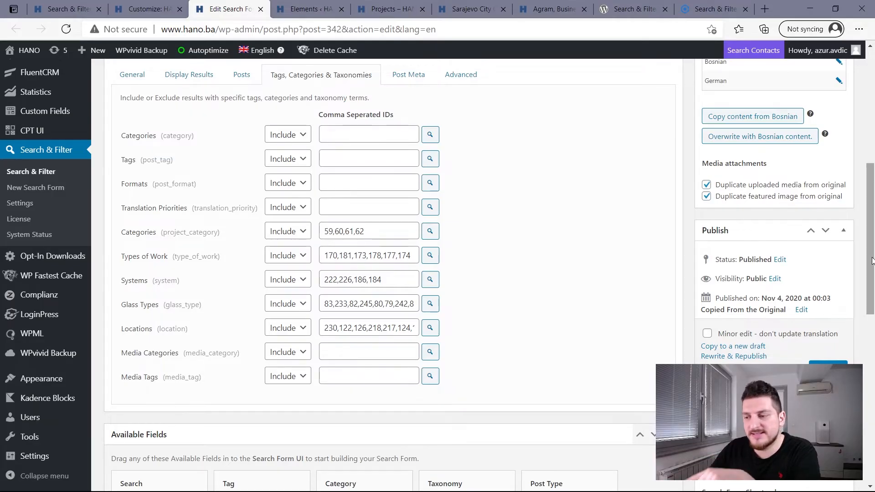
{"action": "left_click", "coordinate": [398, 231]}
{"action": "left_click", "coordinate": [378, 256]}
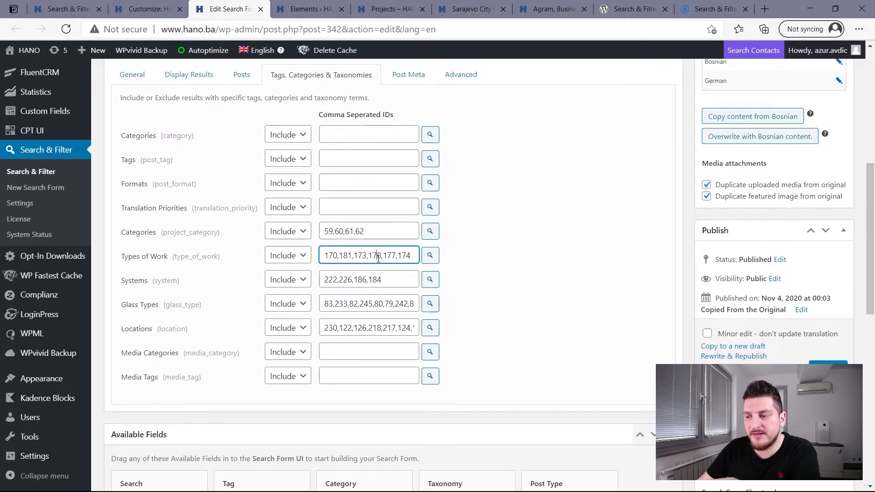
{"action": "left_click", "coordinate": [381, 279]}
{"action": "left_click", "coordinate": [375, 304]}
{"action": "left_click", "coordinate": [368, 328]}
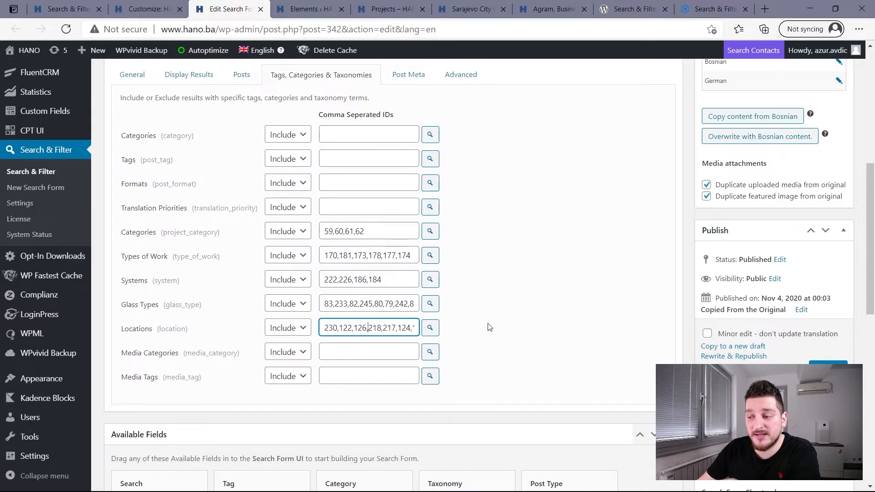
{"action": "left_click", "coordinate": [490, 327]}
Step: Examine the Post Meta settings, adding a condition to view its key, type and comparison options, and remove that condition
{"action": "scroll", "coordinate": [489, 327], "scroll_direction": "down", "scroll_amount": 10}
{"action": "scroll", "coordinate": [486, 323], "scroll_direction": "up", "scroll_amount": 9}
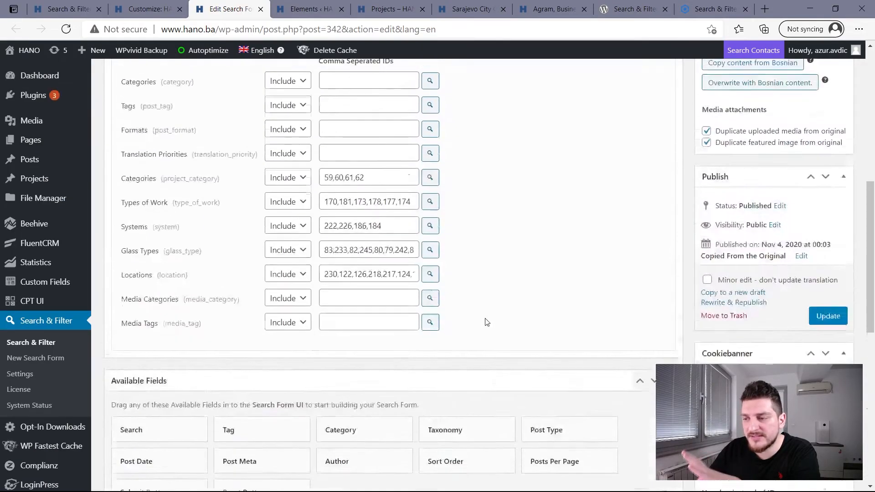
{"action": "scroll", "coordinate": [487, 322], "scroll_direction": "up", "scroll_amount": 6}
{"action": "scroll", "coordinate": [456, 307], "scroll_direction": "down", "scroll_amount": 1}
{"action": "left_click", "coordinate": [413, 250]}
{"action": "scroll", "coordinate": [451, 314], "scroll_direction": "down", "scroll_amount": 2}
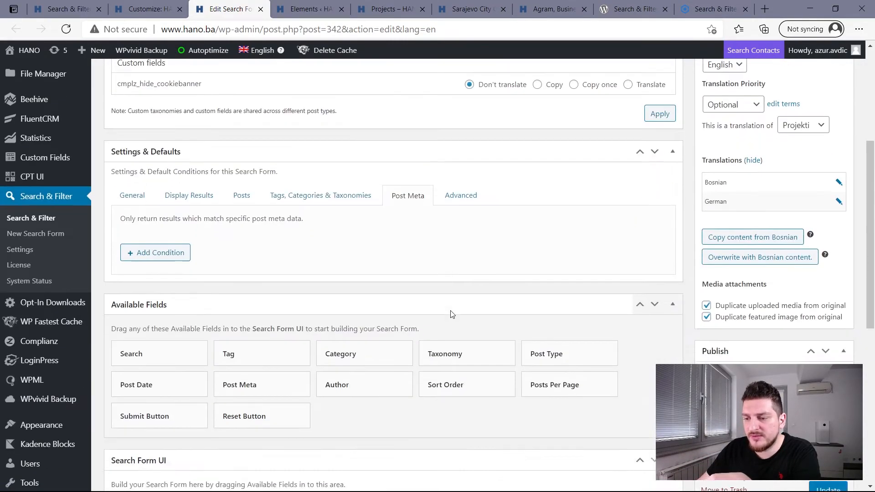
{"action": "scroll", "coordinate": [451, 314], "scroll_direction": "down", "scroll_amount": 2}
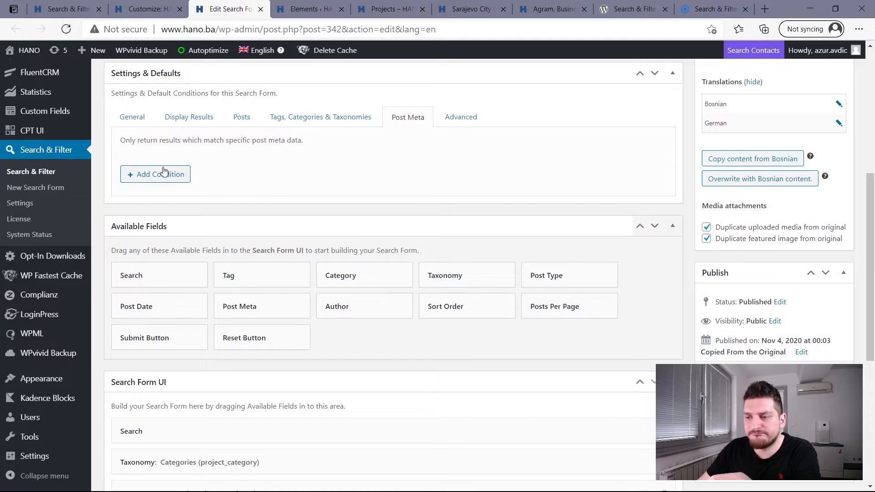
{"action": "left_click_drag", "start_coordinate": [120, 139], "coordinate": [305, 144]}
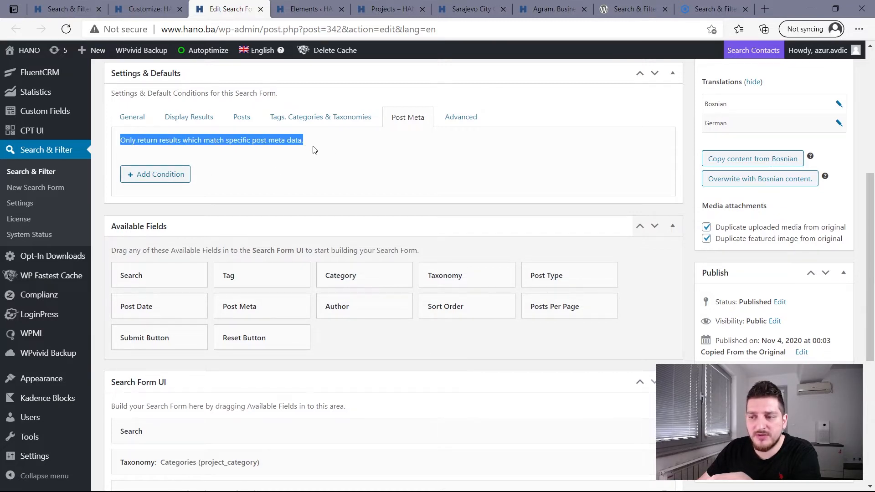
{"action": "left_click", "coordinate": [312, 150]}
{"action": "left_click", "coordinate": [158, 173]}
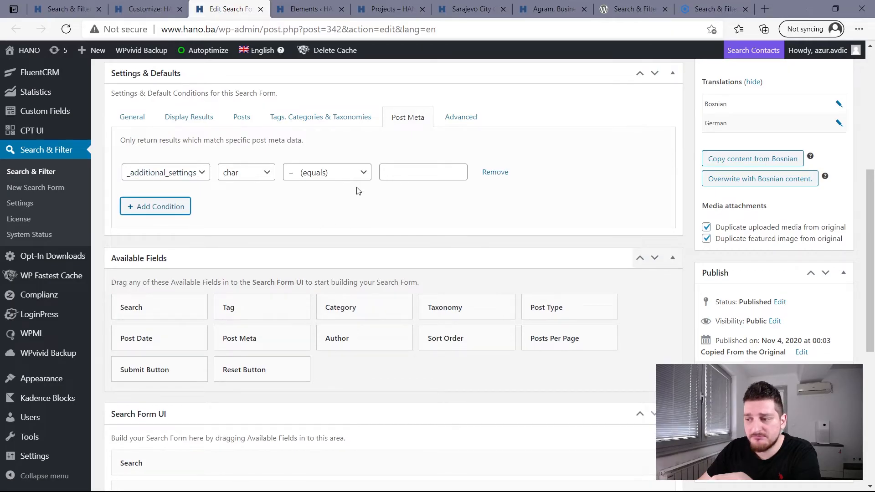
{"action": "left_click", "coordinate": [499, 174]}
Step: Examine the Advanced settings for Relevanssi, sorting by relevance, and forcing is_search and is_archive
{"action": "left_click", "coordinate": [456, 127]}
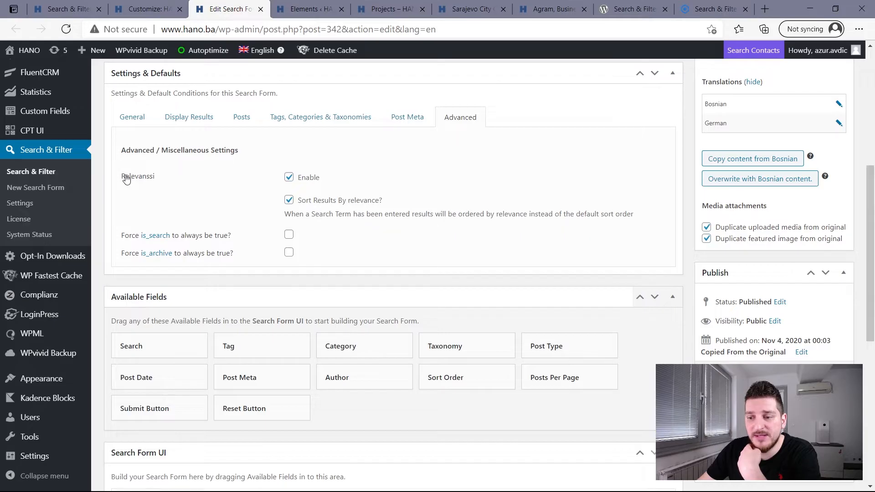
{"action": "scroll", "coordinate": [45, 444], "scroll_direction": "down", "scroll_amount": 2}
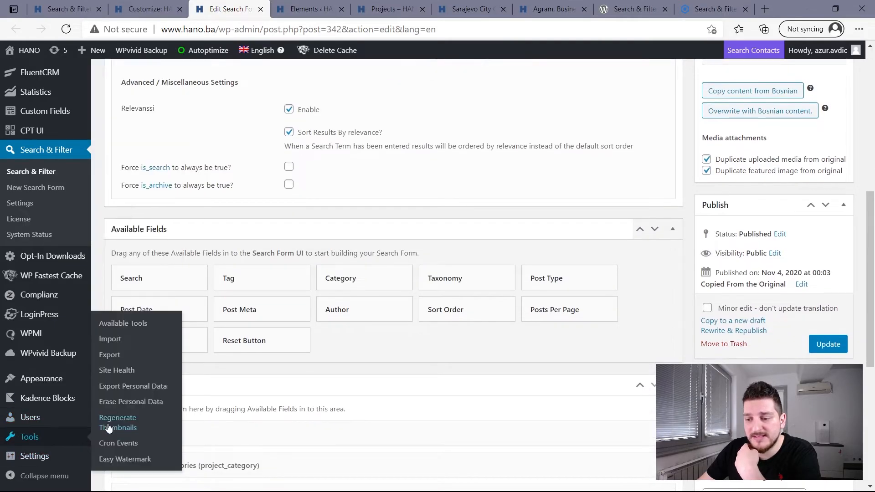
{"action": "mouse_move", "coordinate": [41, 454]}
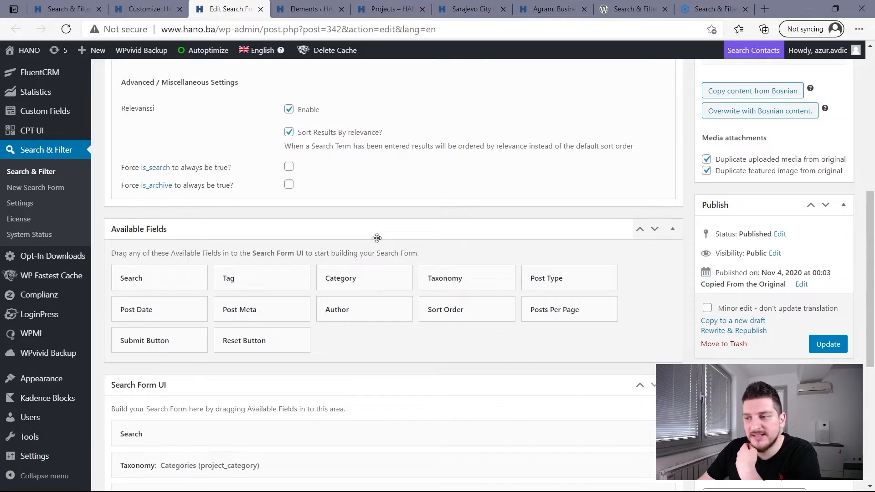
{"action": "scroll", "coordinate": [376, 237], "scroll_direction": "up", "scroll_amount": 3}
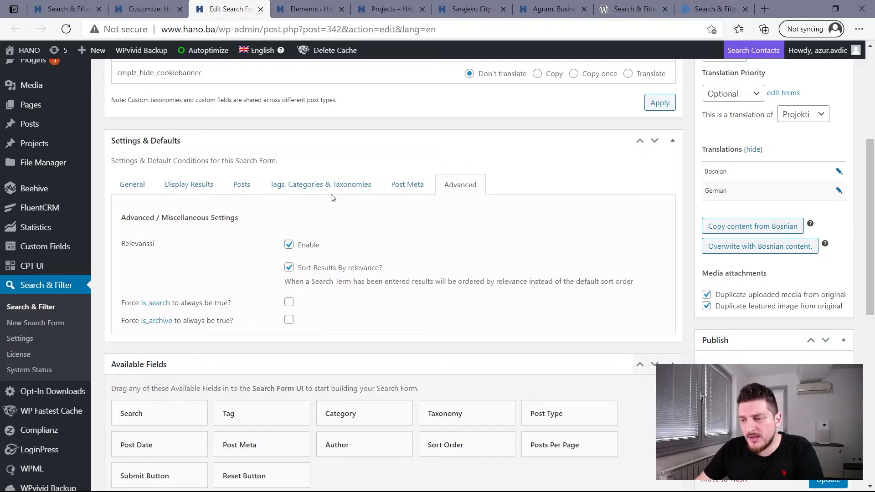
Step: Look over the Display Results settings for Ajax and pagination, and the Available Fields and Search Form UI sections below
{"action": "left_click", "coordinate": [203, 189]}
{"action": "scroll", "coordinate": [356, 256], "scroll_direction": "down", "scroll_amount": 3}
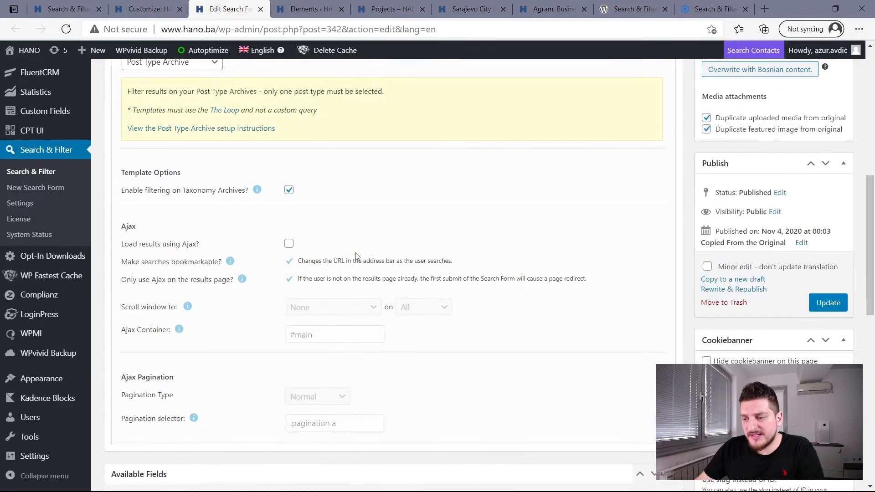
{"action": "scroll", "coordinate": [356, 256], "scroll_direction": "down", "scroll_amount": 6}
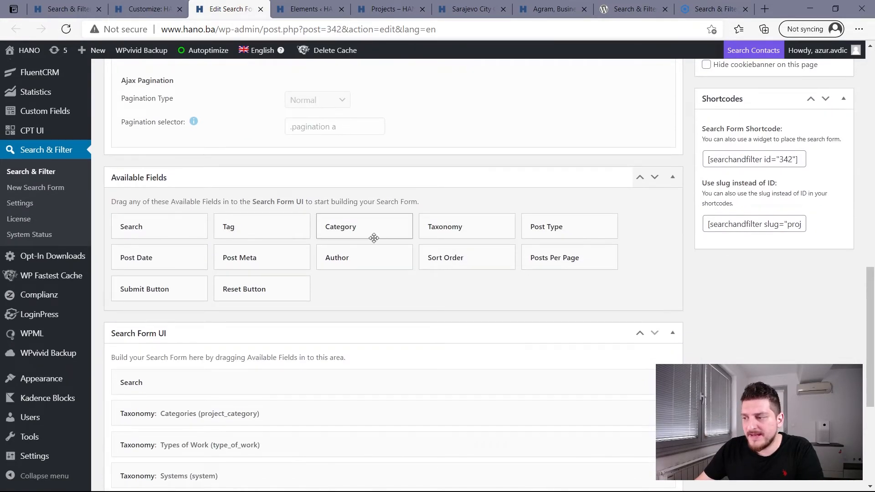
{"action": "scroll", "coordinate": [374, 238], "scroll_direction": "up", "scroll_amount": 1}
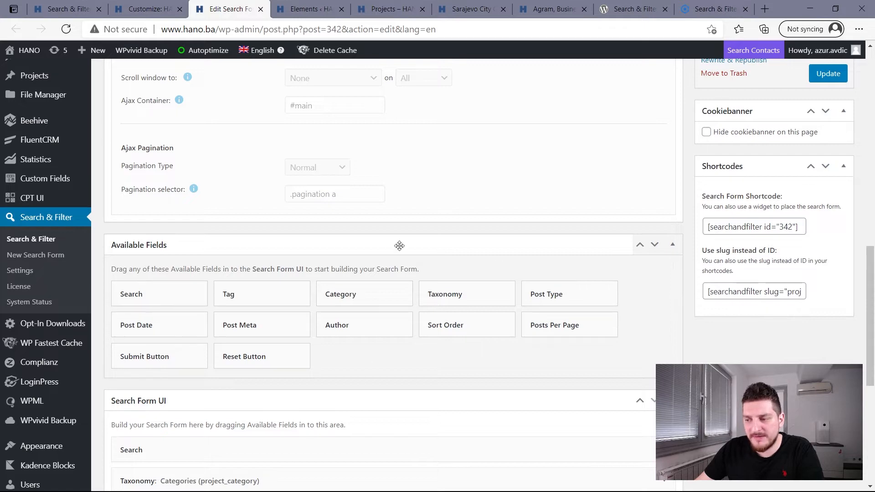
{"action": "scroll", "coordinate": [292, 374], "scroll_direction": "down", "scroll_amount": 6}
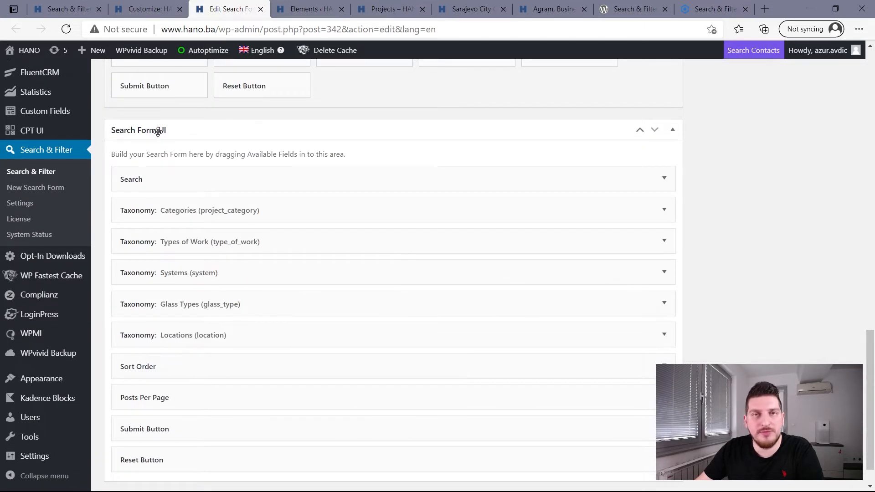
Step: Compare the fields placed in the Search Form UI with the filters on the live Projects page and the Available Fields
{"action": "left_click", "coordinate": [389, 10]}
{"action": "scroll", "coordinate": [385, 195], "scroll_direction": "down", "scroll_amount": 3}
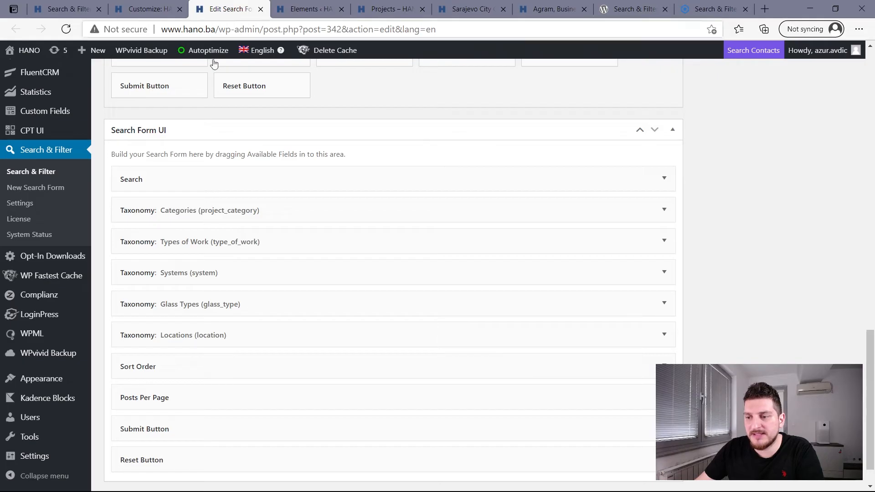
{"action": "scroll", "coordinate": [185, 418], "scroll_direction": "down", "scroll_amount": 2}
{"action": "scroll", "coordinate": [185, 383], "scroll_direction": "up", "scroll_amount": 3}
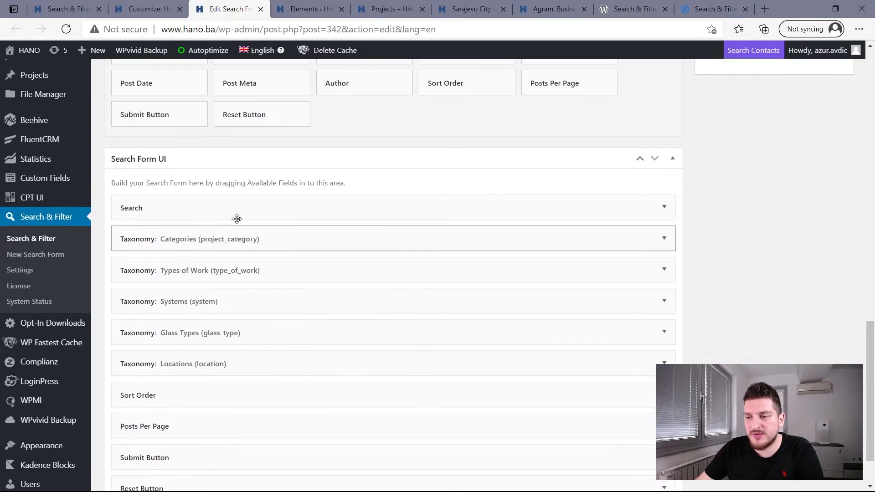
{"action": "mouse_move", "coordinate": [152, 113]}
{"action": "left_mouse_down"}
{"action": "mouse_move", "coordinate": [231, 140]}
{"action": "mouse_move", "coordinate": [220, 264]}
{"action": "mouse_move", "coordinate": [181, 261]}
{"action": "mouse_move", "coordinate": [157, 120]}
{"action": "left_mouse_up"}
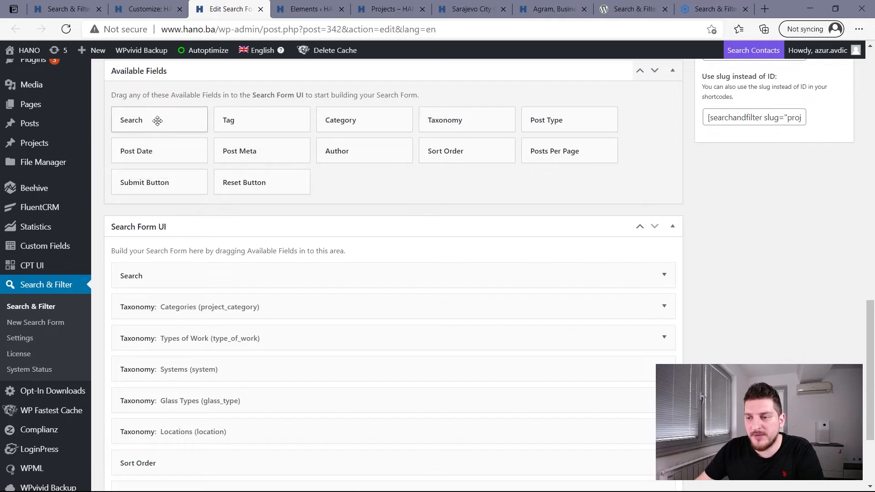
Step: Expand the Search field in the Search Form UI and compare its placeholder text with the search box on the Projects page
{"action": "left_click", "coordinate": [177, 282]}
{"action": "scroll", "coordinate": [180, 247], "scroll_direction": "down", "scroll_amount": 2}
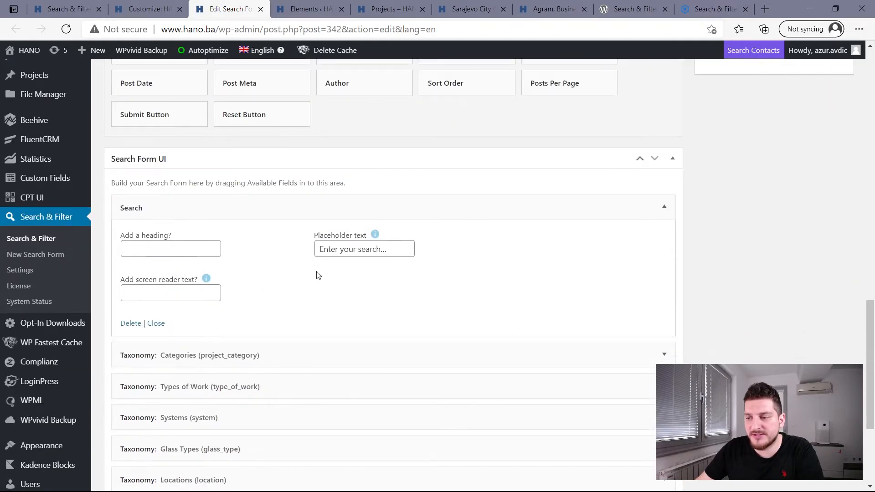
{"action": "left_click", "coordinate": [365, 252]}
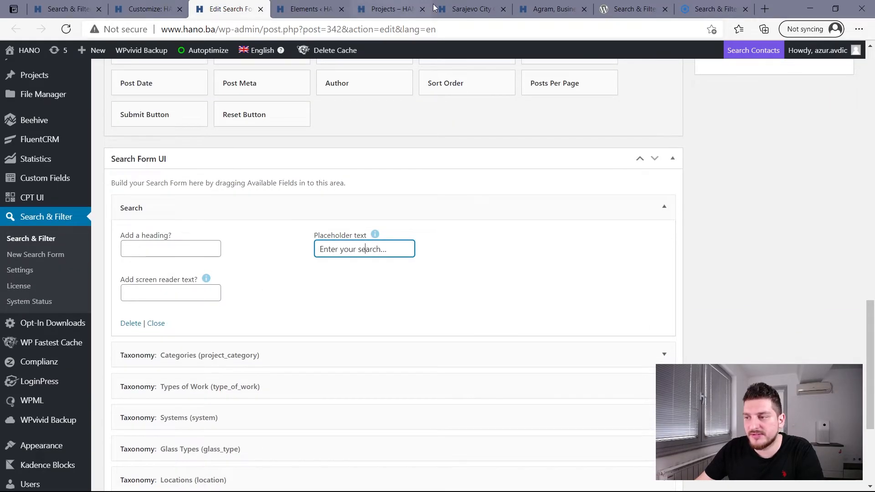
{"action": "left_click", "coordinate": [388, 10]}
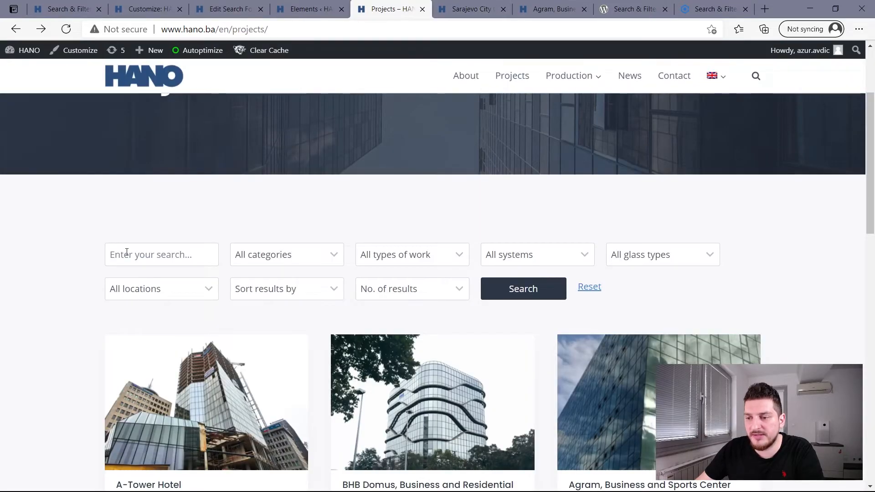
{"action": "left_click", "coordinate": [227, 9]}
{"action": "scroll", "coordinate": [246, 291], "scroll_direction": "down", "scroll_amount": 2}
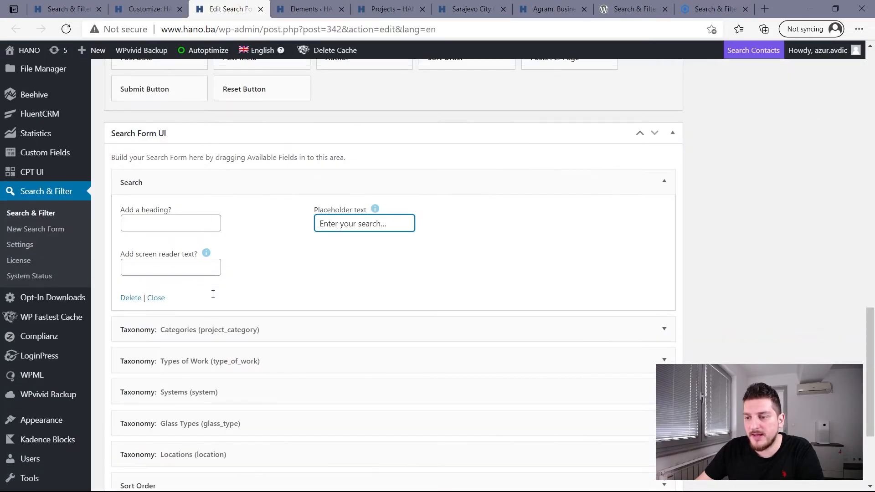
Step: Expand the Categories (project_category) taxonomy field in the Search Form UI and view its input type choices
{"action": "left_click", "coordinate": [269, 288]}
{"action": "scroll", "coordinate": [316, 234], "scroll_direction": "up", "scroll_amount": 4}
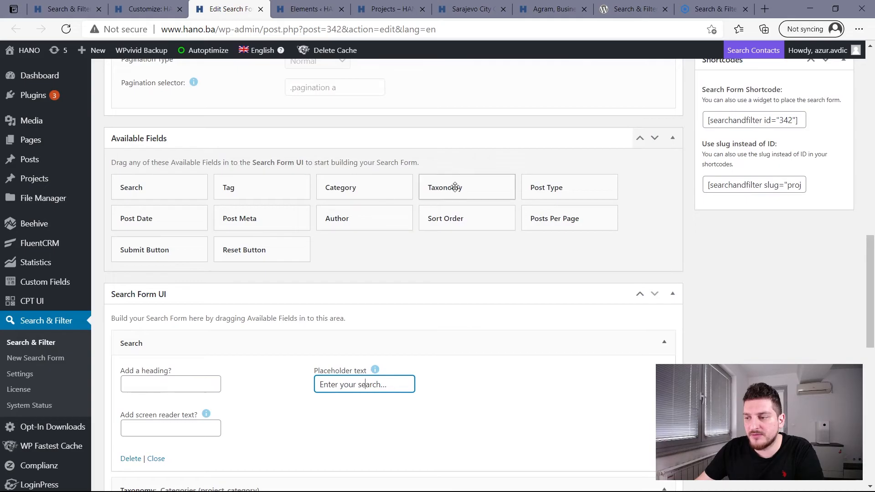
{"action": "scroll", "coordinate": [370, 305], "scroll_direction": "down", "scroll_amount": 7}
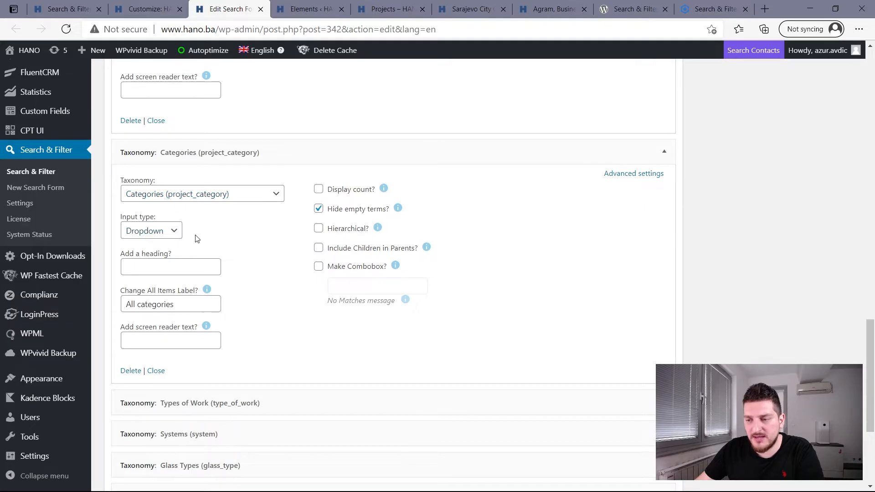
{"action": "left_click", "coordinate": [171, 232]}
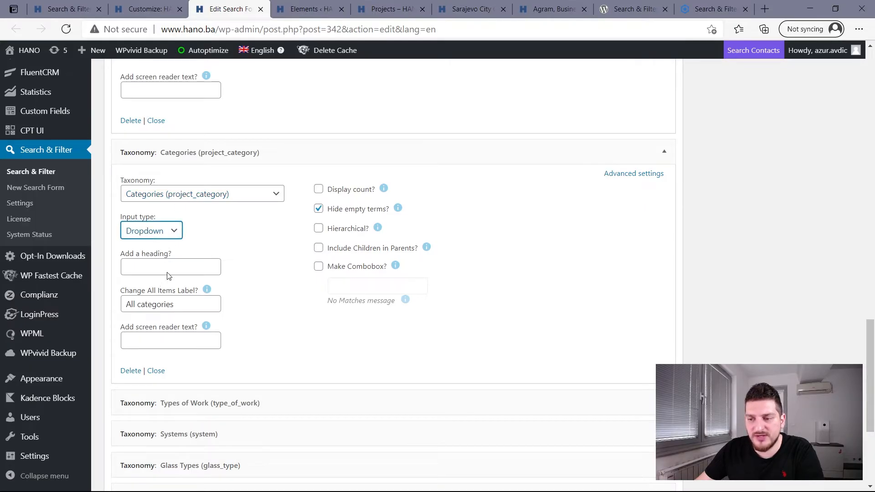
{"action": "left_click", "coordinate": [241, 221]}
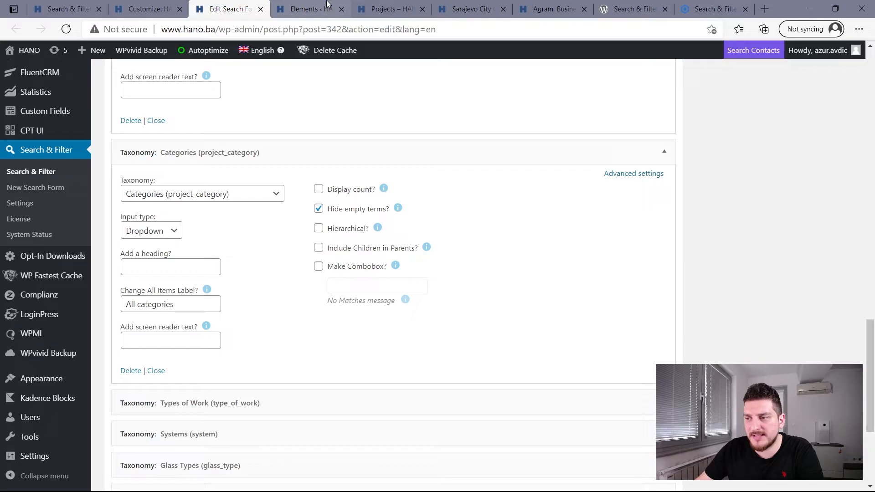
Step: Check the search and dropdown filters on the live Projects page and return to the search form editor
{"action": "left_click", "coordinate": [387, 9]}
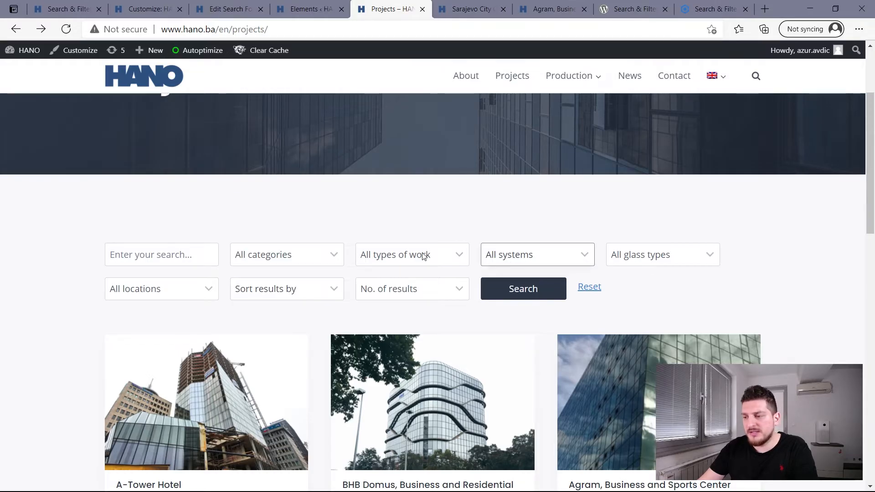
{"action": "left_click", "coordinate": [210, 259]}
{"action": "left_click", "coordinate": [226, 10]}
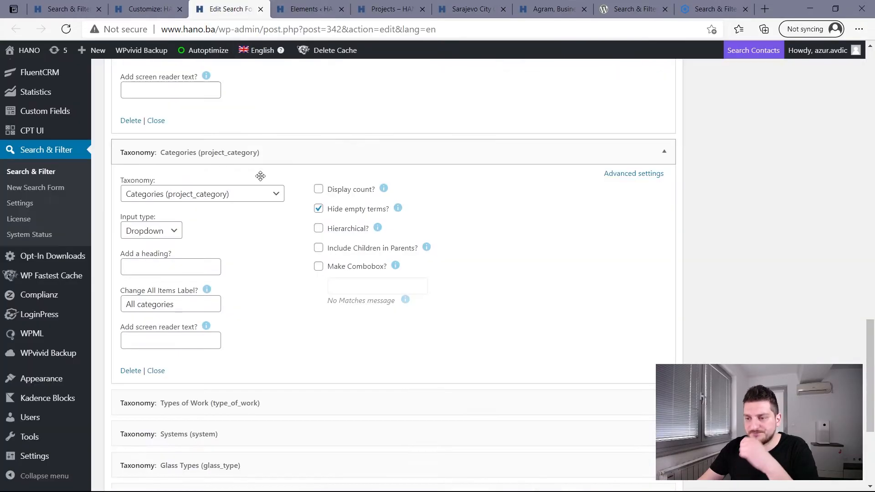
Step: Examine the Categories field's taxonomy choices, all-items label, and its count, empty-term, hierarchy and combobox options
{"action": "scroll", "coordinate": [269, 231], "scroll_direction": "down", "scroll_amount": 3}
{"action": "scroll", "coordinate": [270, 232], "scroll_direction": "up", "scroll_amount": 1}
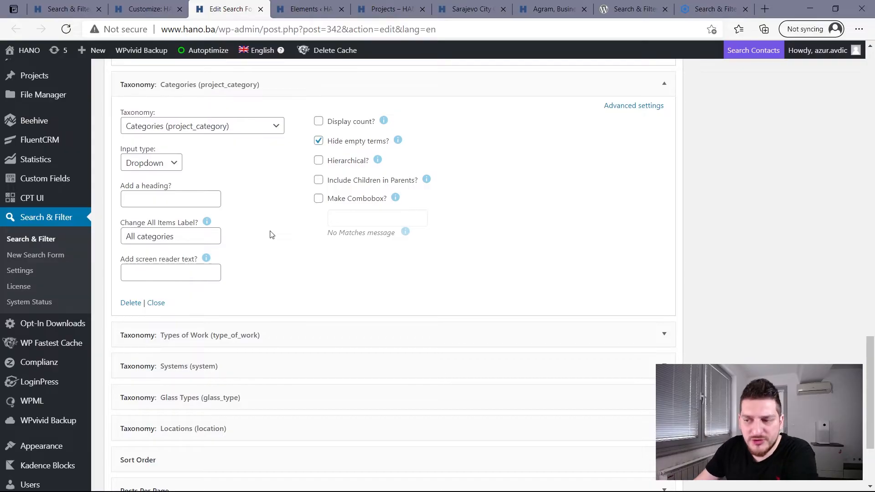
{"action": "scroll", "coordinate": [301, 210], "scroll_direction": "up", "scroll_amount": 1}
{"action": "mouse_move", "coordinate": [383, 188]}
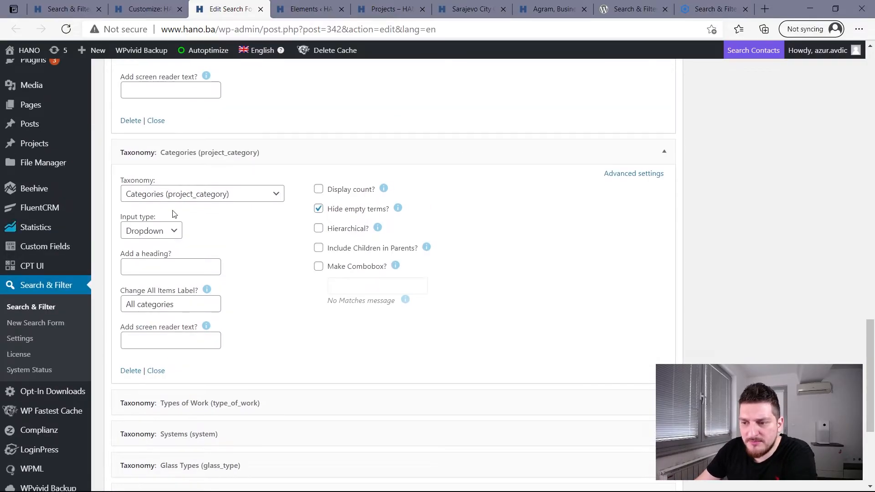
{"action": "left_click", "coordinate": [224, 203]}
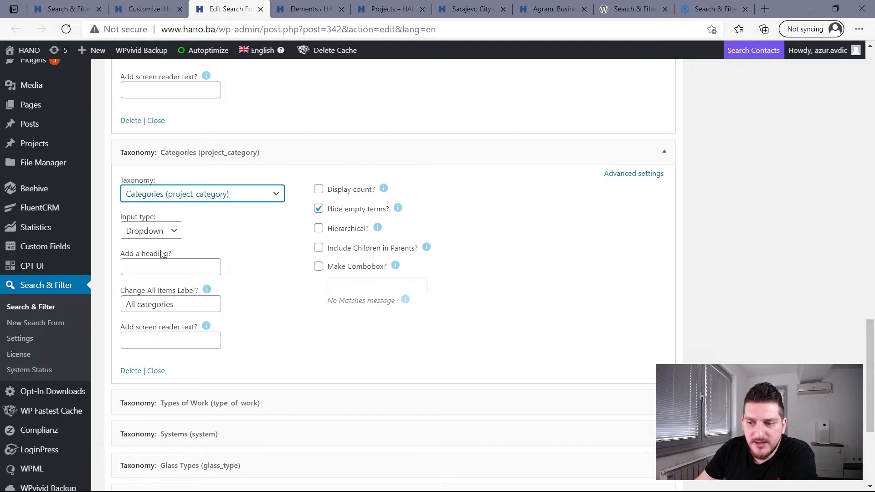
{"action": "left_click", "coordinate": [572, 218]}
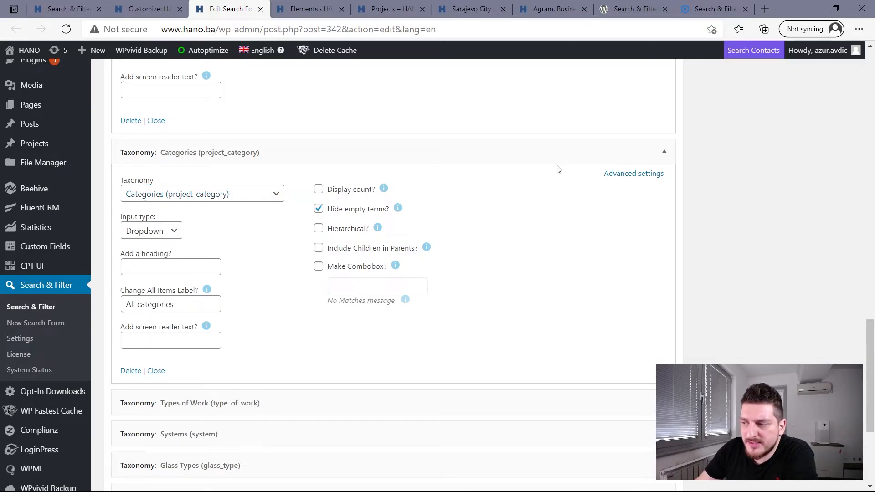
Step: Reveal the Categories field's advanced settings, view the term ordering and ID exclusion options, and collapse the field
{"action": "left_click", "coordinate": [638, 175]}
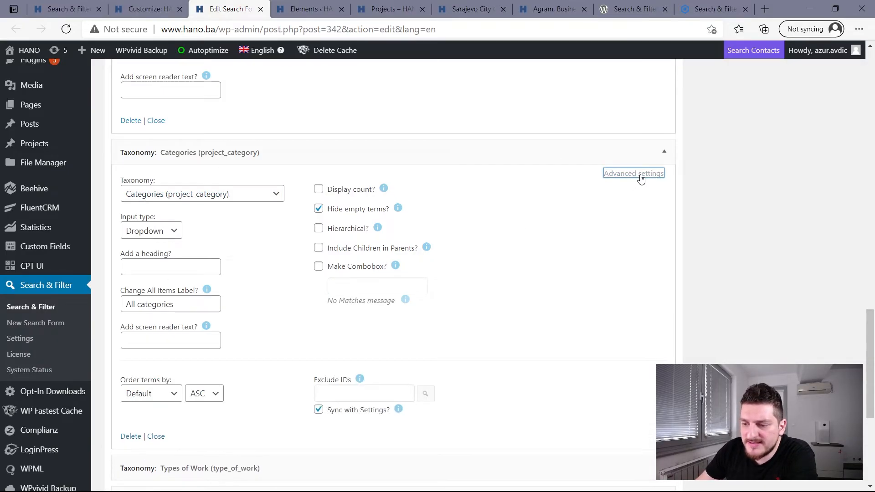
{"action": "left_click", "coordinate": [641, 178]}
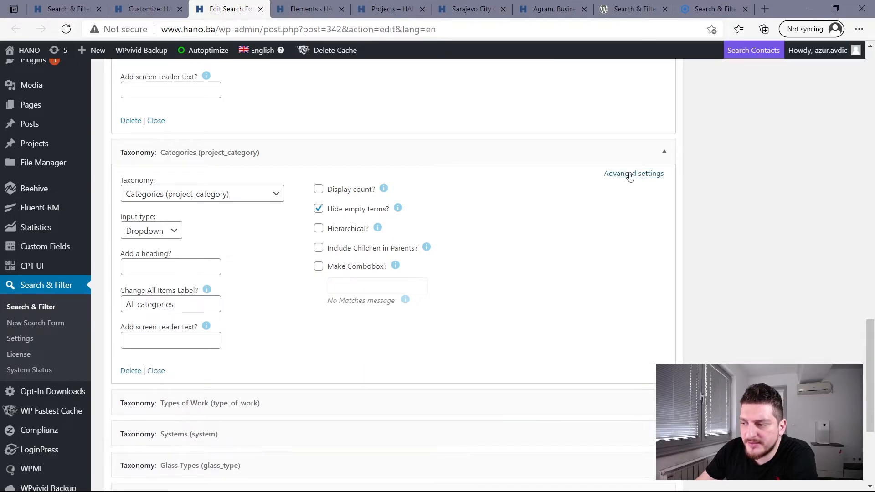
{"action": "left_click", "coordinate": [628, 173]}
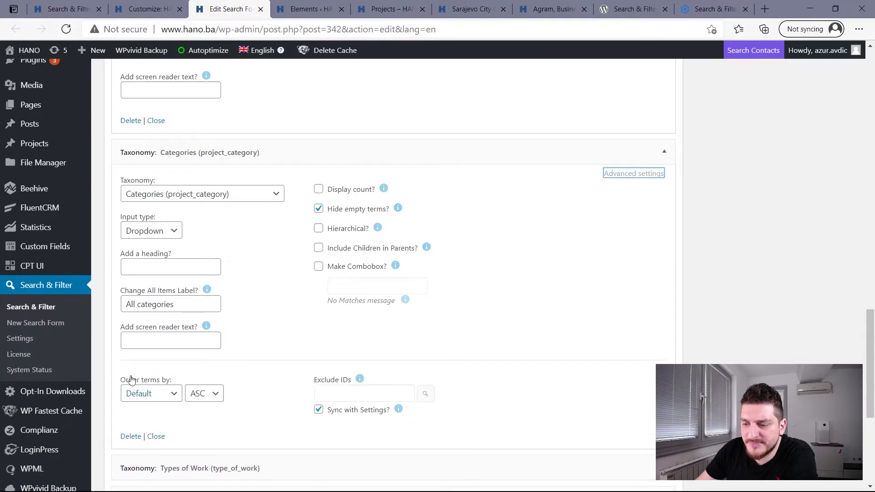
{"action": "left_click", "coordinate": [646, 177]}
{"action": "left_click", "coordinate": [641, 154]}
Step: Expand the Submit Button and Reset Button fields in the Search Form UI and view their label, input type and submit options
{"action": "scroll", "coordinate": [342, 269], "scroll_direction": "down", "scroll_amount": 2}
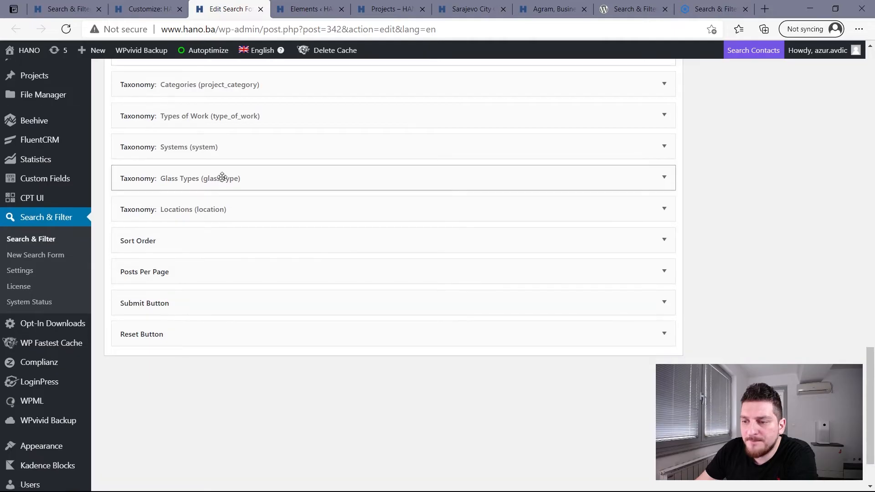
{"action": "scroll", "coordinate": [205, 218], "scroll_direction": "up", "scroll_amount": 2}
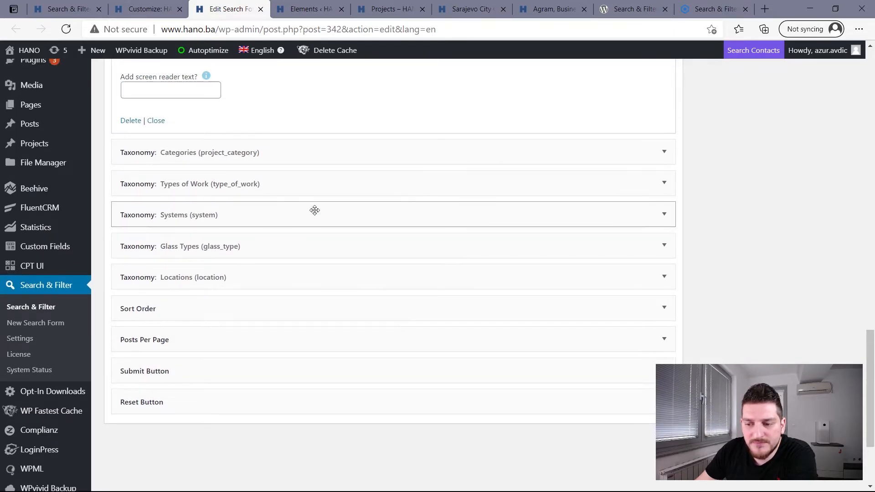
{"action": "left_click", "coordinate": [179, 375]}
{"action": "scroll", "coordinate": [300, 372], "scroll_direction": "down", "scroll_amount": 2}
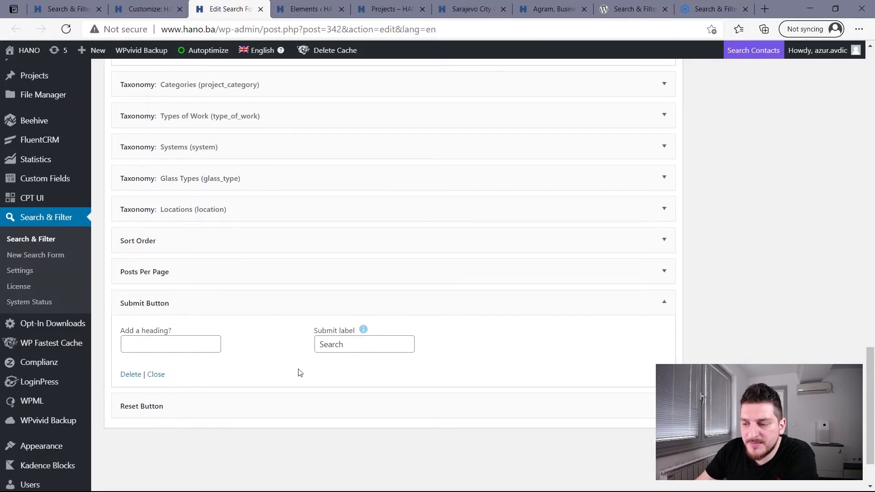
{"action": "left_click", "coordinate": [164, 401]}
{"action": "scroll", "coordinate": [171, 399], "scroll_direction": "down", "scroll_amount": 3}
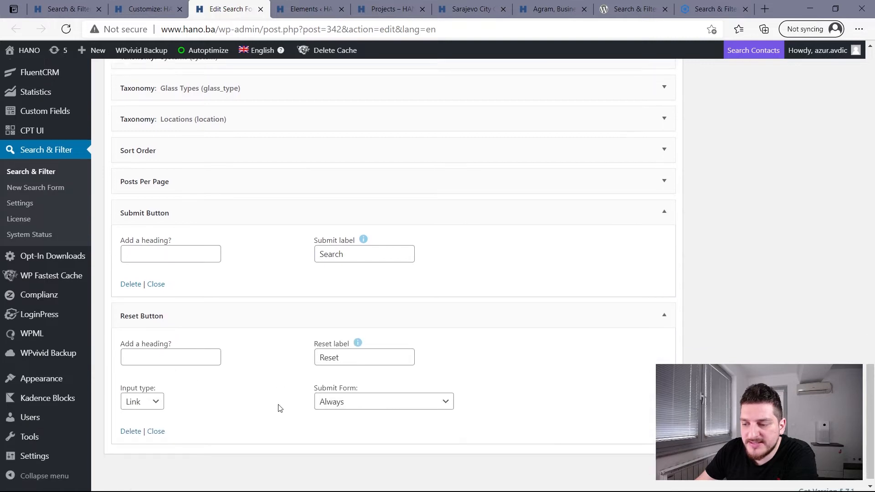
Step: Expand the Sort Order field in the Search Form UI and examine its input type and all-items label
{"action": "scroll", "coordinate": [279, 406], "scroll_direction": "up", "scroll_amount": 7}
{"action": "scroll", "coordinate": [275, 403], "scroll_direction": "down", "scroll_amount": 3}
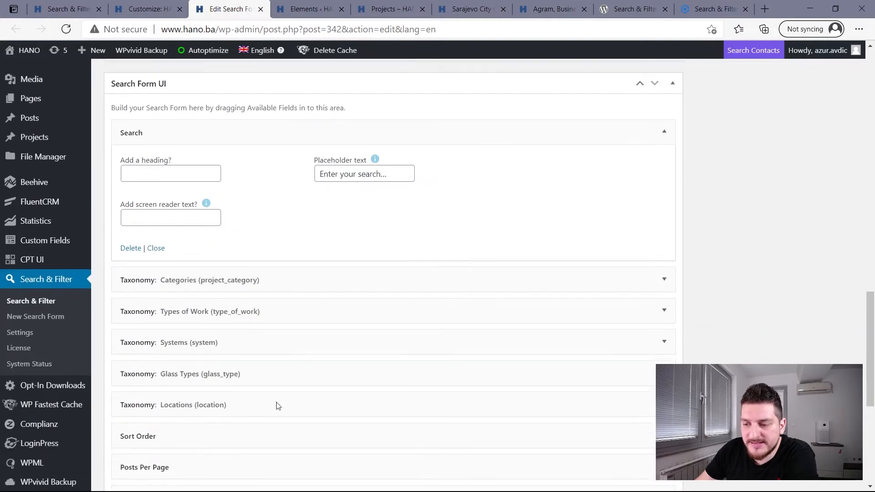
{"action": "left_click", "coordinate": [197, 344]}
{"action": "scroll", "coordinate": [197, 348], "scroll_direction": "down", "scroll_amount": 2}
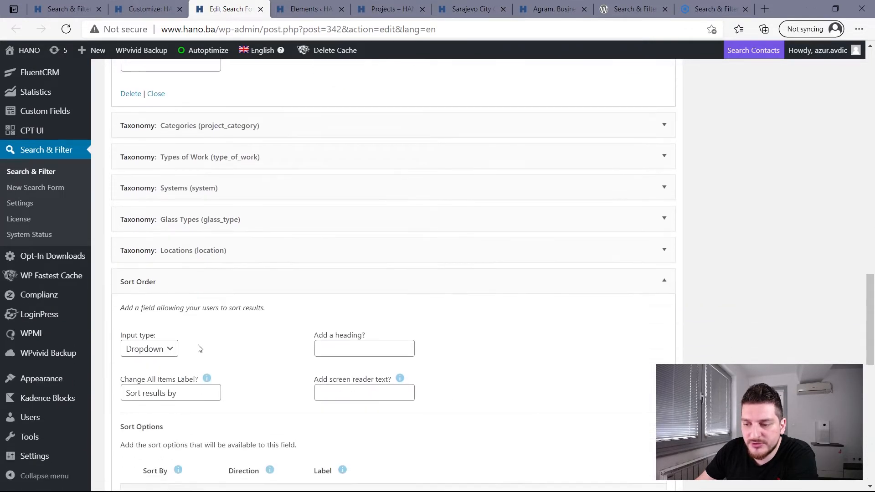
{"action": "scroll", "coordinate": [256, 291], "scroll_direction": "down", "scroll_amount": 2}
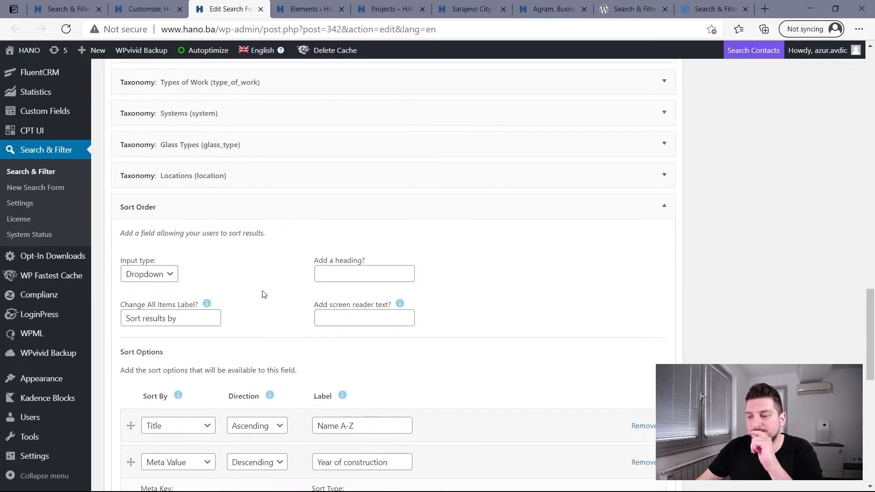
{"action": "left_click", "coordinate": [172, 273]}
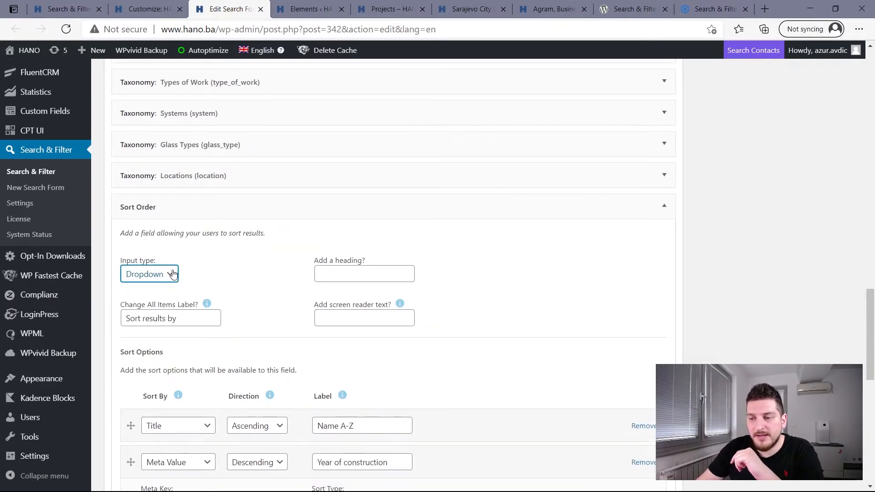
{"action": "scroll", "coordinate": [221, 304], "scroll_direction": "down", "scroll_amount": 2}
{"action": "left_click", "coordinate": [177, 253]}
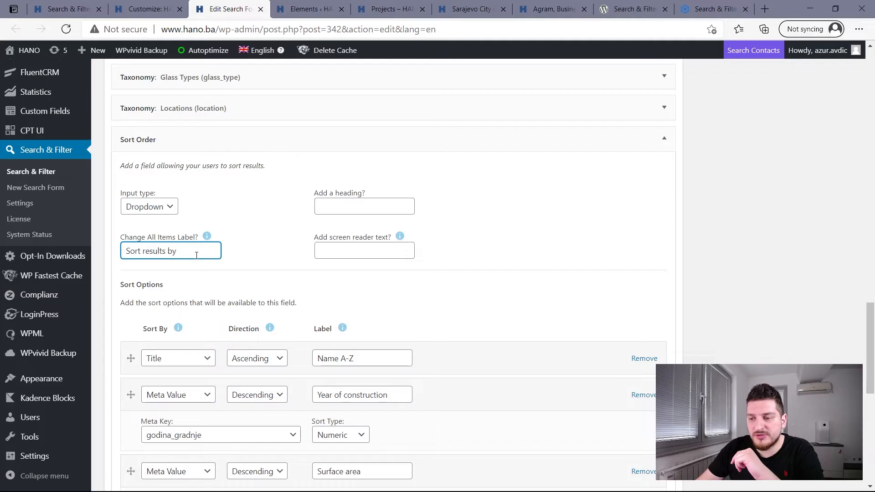
Step: Check the sorting dropdown on the live Projects page and return to the search form editor
{"action": "left_click", "coordinate": [403, 14]}
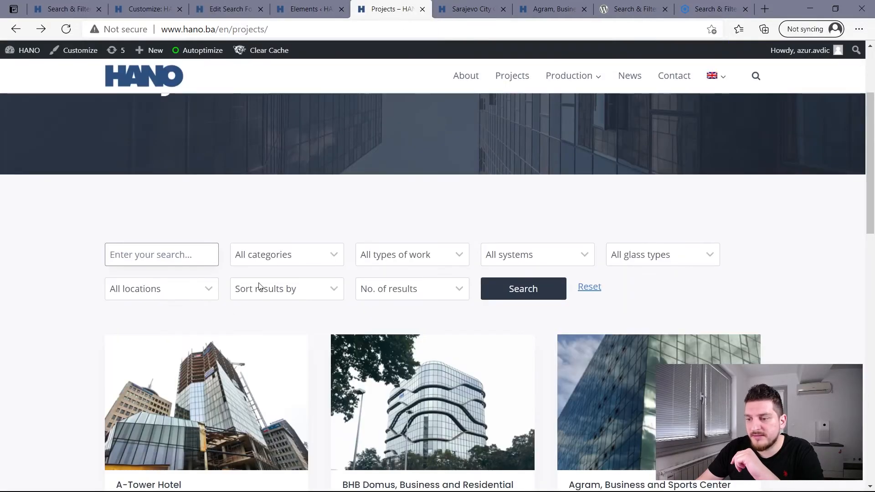
{"action": "left_click", "coordinate": [308, 296]}
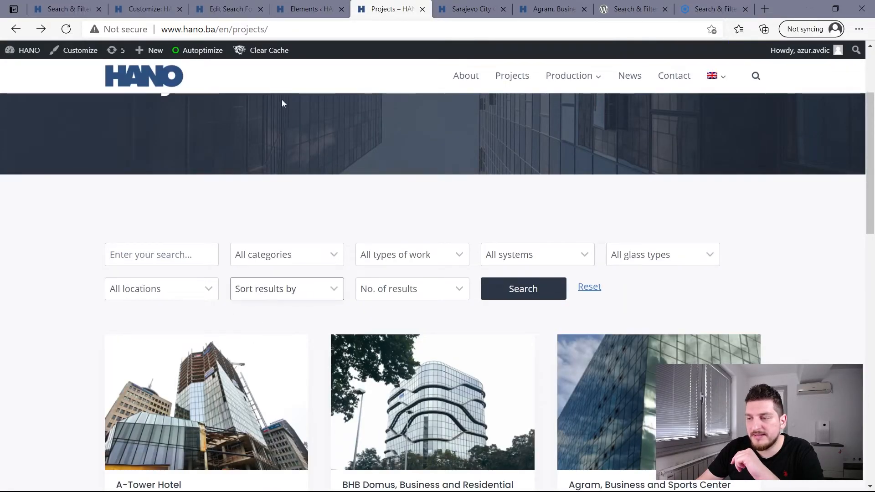
{"action": "left_click", "coordinate": [218, 14]}
Step: Examine the Sort Order options for name, year of construction and surface area, including their meta keys and sort types
{"action": "scroll", "coordinate": [241, 300], "scroll_direction": "down", "scroll_amount": 3}
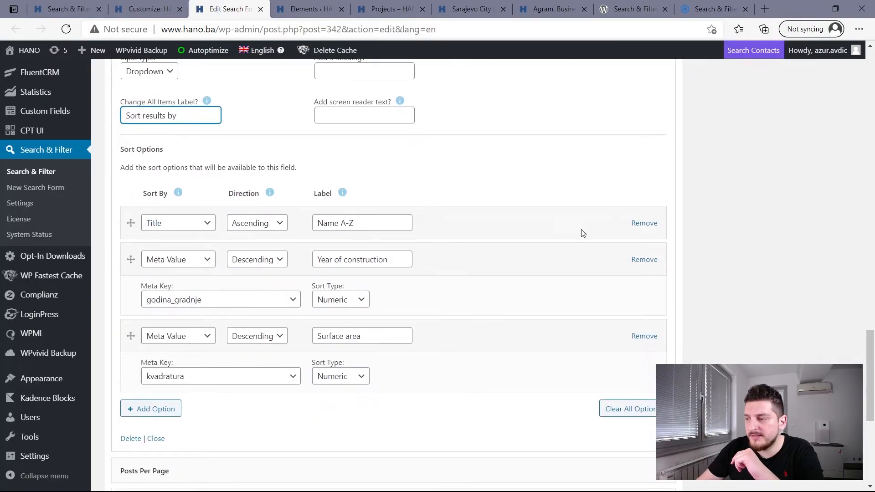
{"action": "left_click", "coordinate": [323, 264]}
{"action": "left_click", "coordinate": [200, 265]}
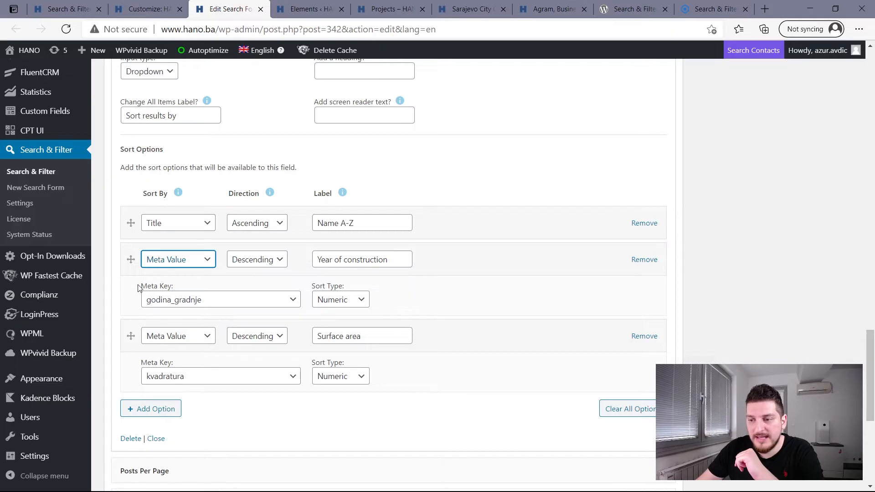
{"action": "left_click", "coordinate": [198, 301]}
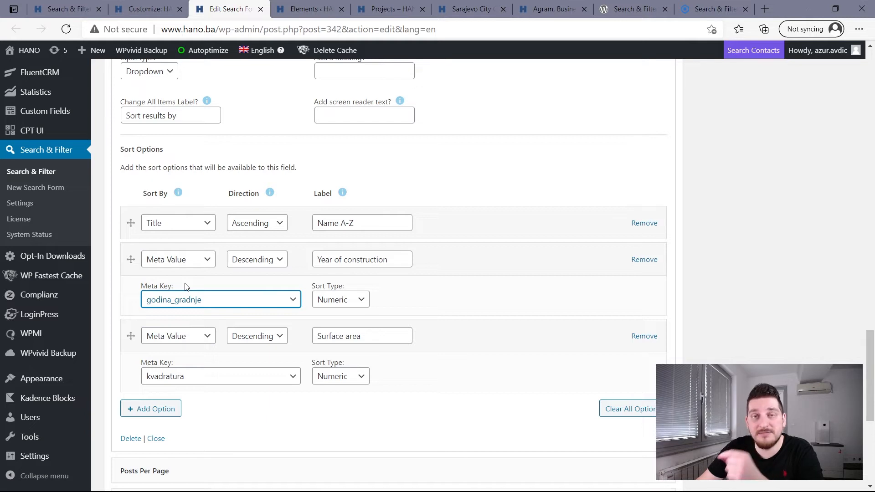
{"action": "left_click", "coordinate": [345, 304]}
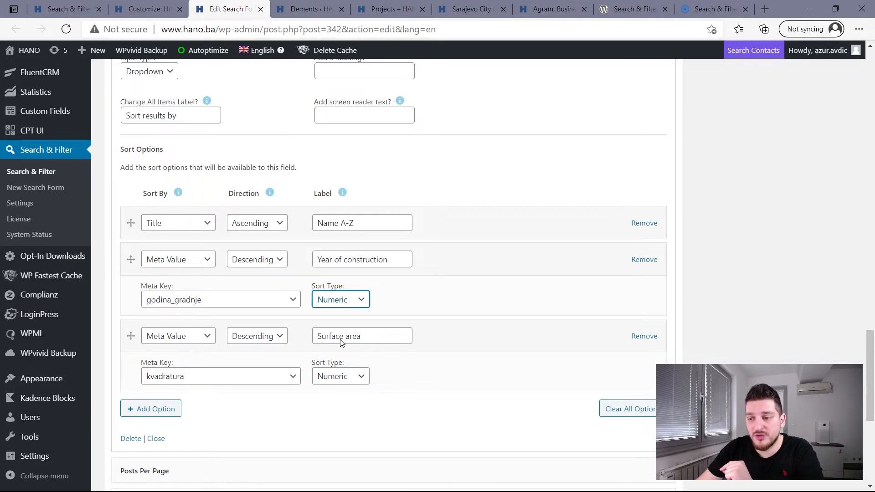
{"action": "scroll", "coordinate": [198, 375], "scroll_direction": "down", "scroll_amount": 1}
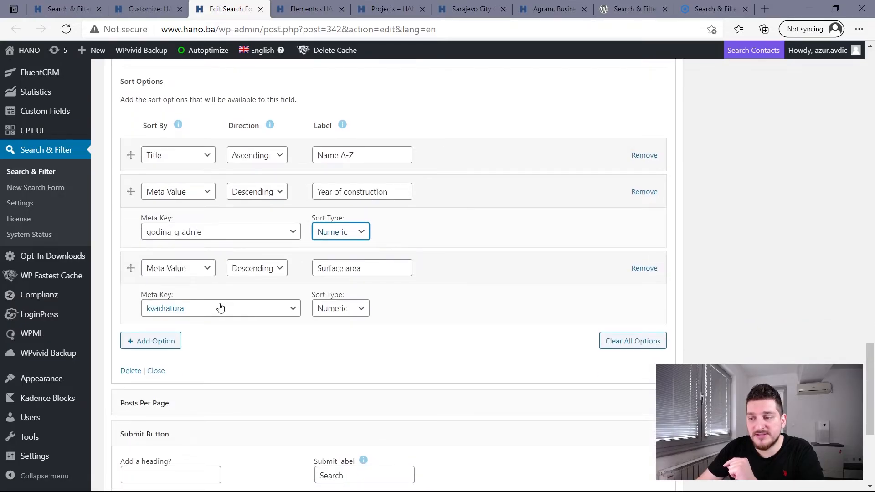
{"action": "left_click", "coordinate": [344, 311]}
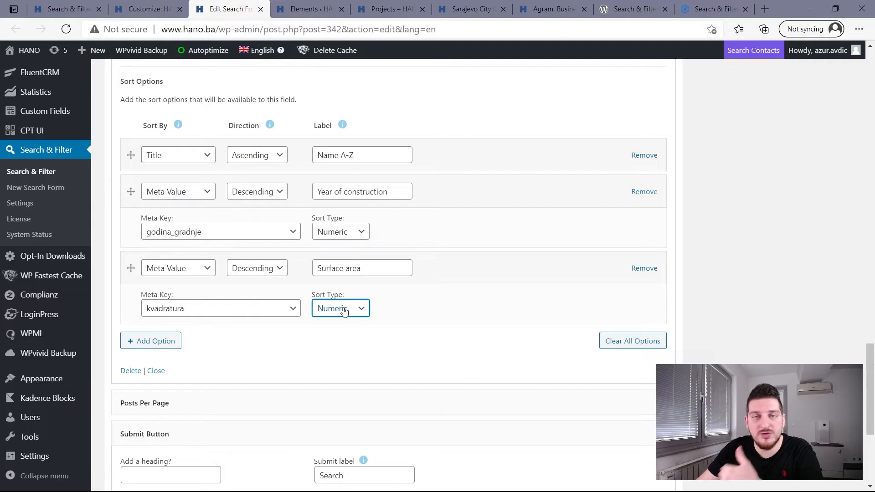
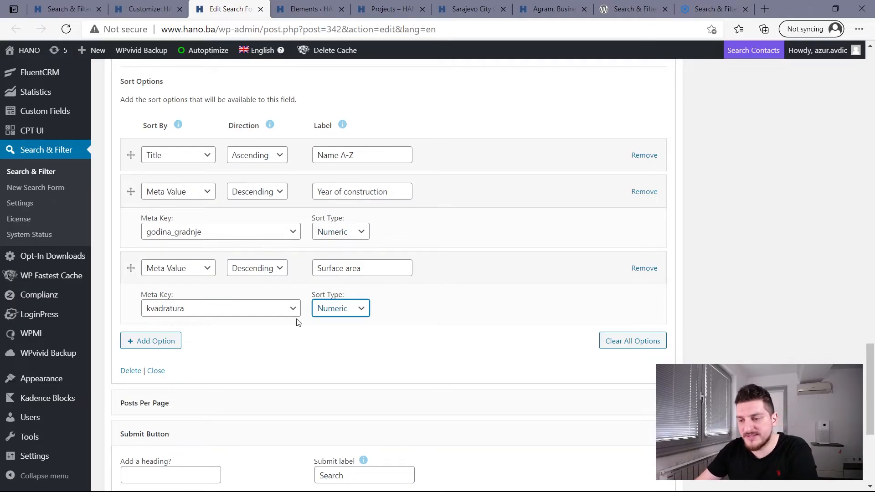
Step: Expand the Posts Per Page field and view its label and its minimum, maximum and step values
{"action": "scroll", "coordinate": [255, 352], "scroll_direction": "down", "scroll_amount": 3}
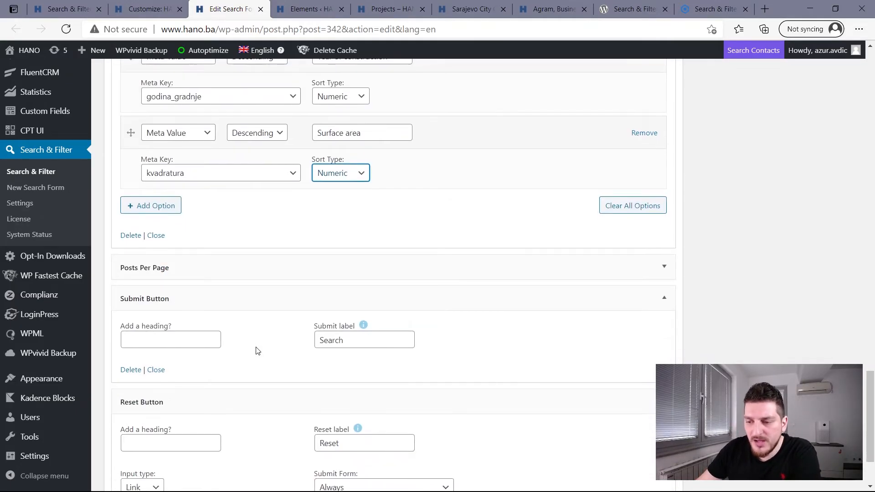
{"action": "left_click", "coordinate": [285, 270]}
{"action": "scroll", "coordinate": [177, 300], "scroll_direction": "down", "scroll_amount": 2}
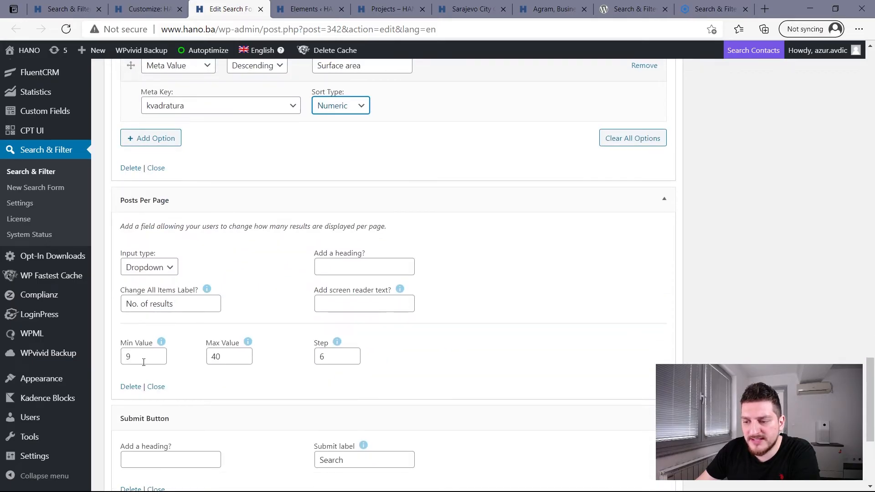
Step: Go to the form's Shortcodes box and examine the ID-based search form shortcode and its slug alternative
{"action": "scroll", "coordinate": [319, 369], "scroll_direction": "up", "scroll_amount": 20}
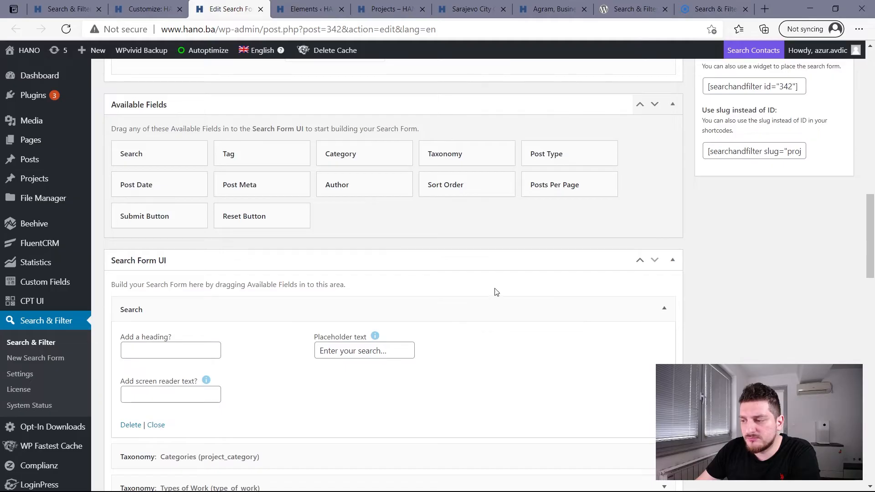
{"action": "scroll", "coordinate": [494, 291], "scroll_direction": "up", "scroll_amount": 2}
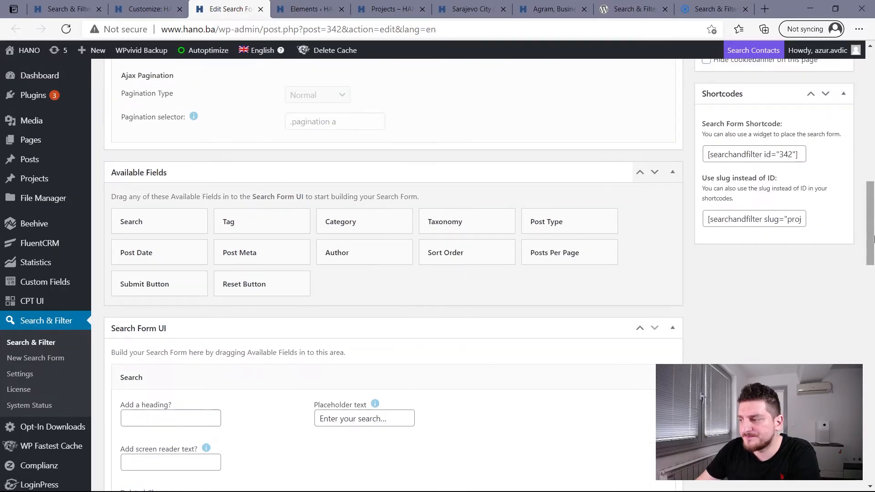
{"action": "mouse_move", "coordinate": [871, 238]}
{"action": "left_mouse_down"}
{"action": "mouse_move", "coordinate": [873, 135]}
{"action": "mouse_move", "coordinate": [874, 238]}
{"action": "left_mouse_up"}
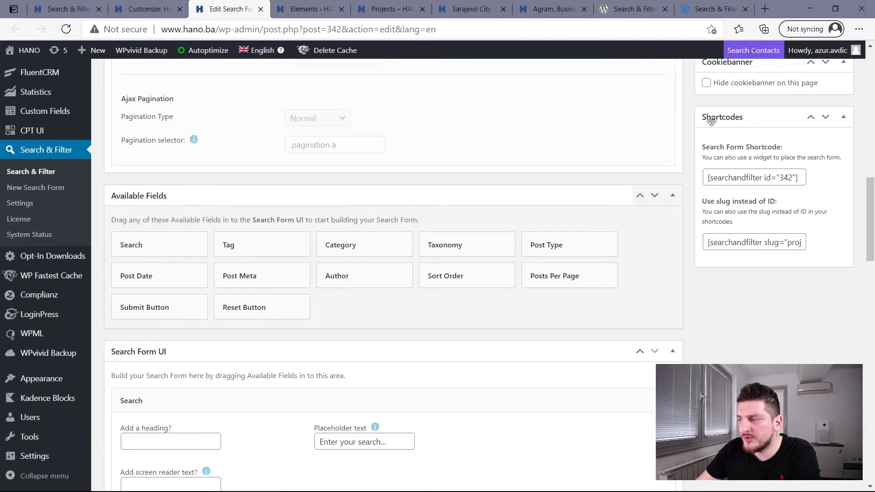
{"action": "left_click", "coordinate": [713, 177]}
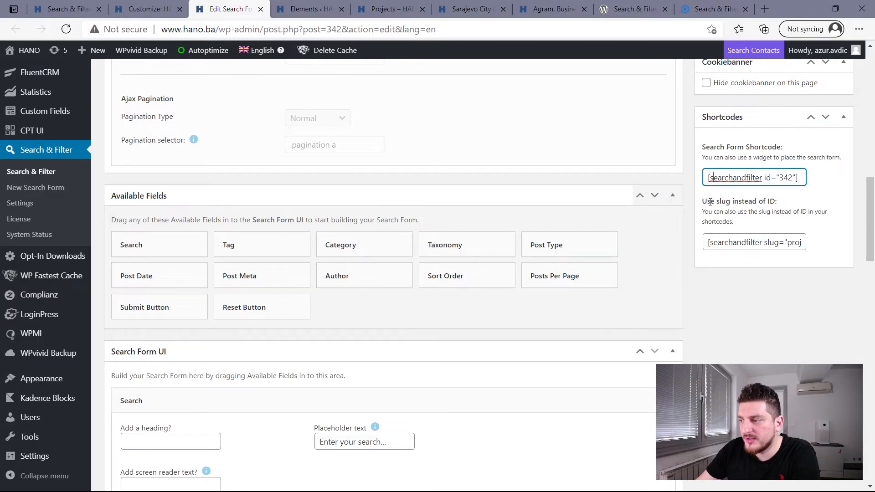
{"action": "left_click_drag", "start_coordinate": [726, 174], "coordinate": [795, 176]}
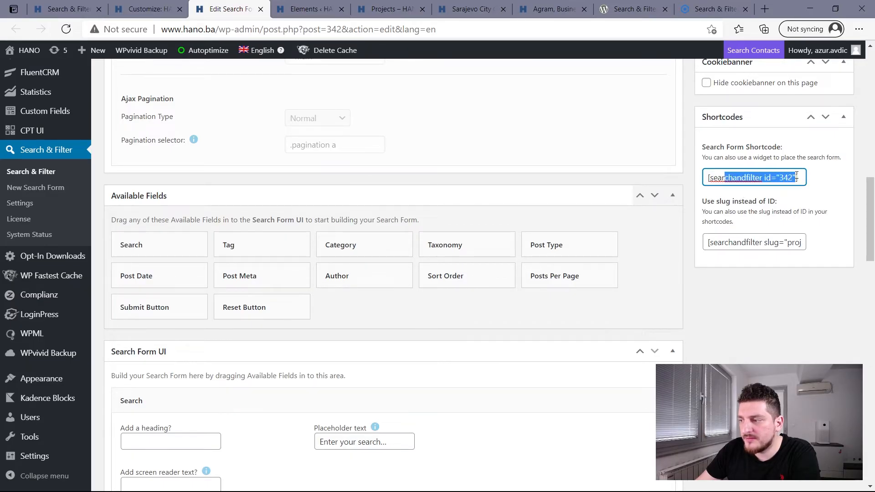
{"action": "left_click", "coordinate": [796, 176]}
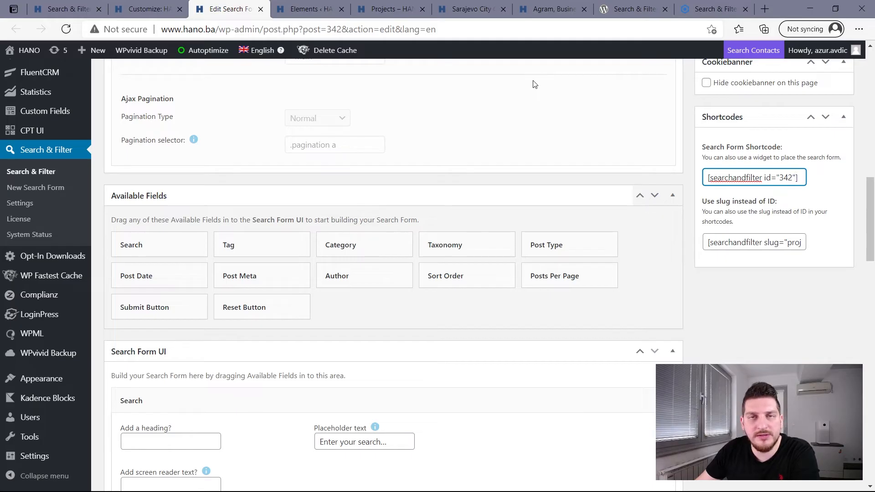
Step: Switch from the form editor to the Search & Filter overview listing the Blog and Projects search forms
{"action": "scroll", "coordinate": [462, 211], "scroll_direction": "up", "scroll_amount": 7}
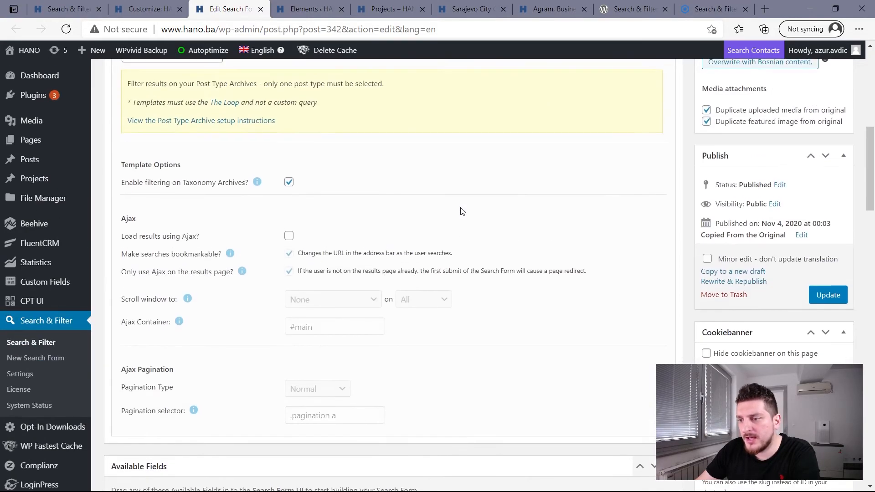
{"action": "left_click", "coordinate": [158, 14]}
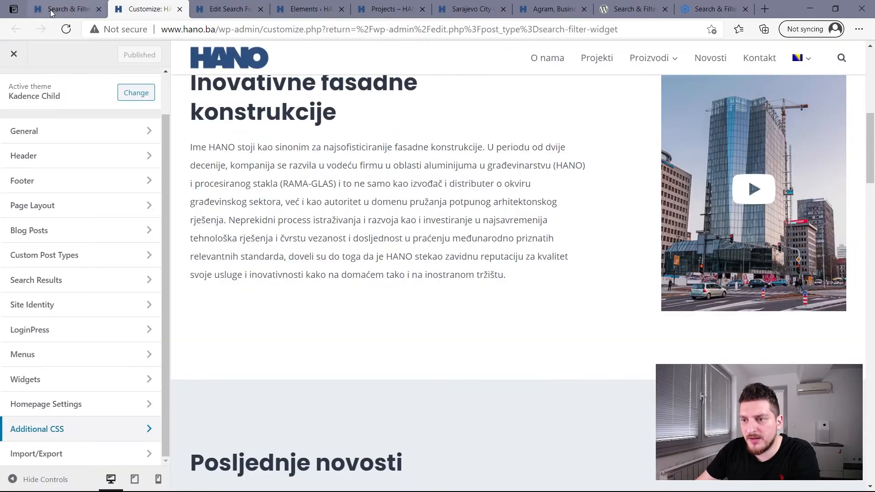
{"action": "left_click", "coordinate": [51, 13]}
{"action": "scroll", "coordinate": [261, 218], "scroll_direction": "up", "scroll_amount": 5}
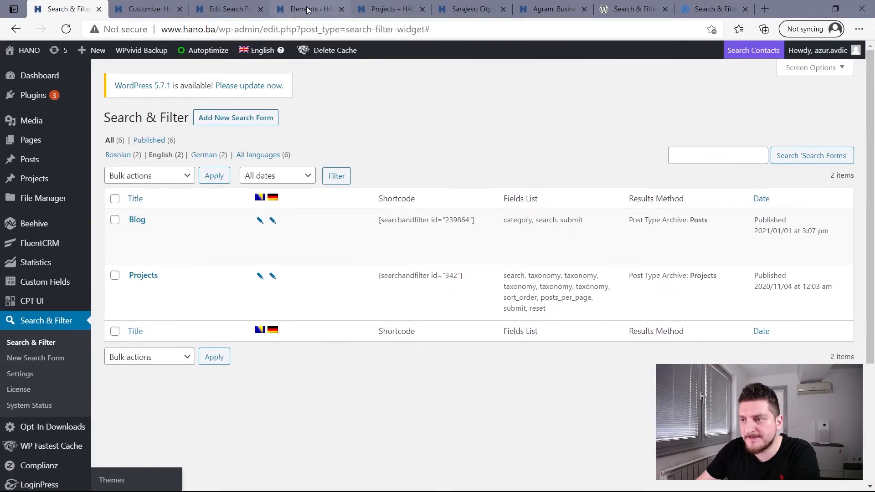
Step: View the live Projects page's banner and search filters, and return to the Search & Filter overview
{"action": "left_click", "coordinate": [307, 10]}
{"action": "left_click", "coordinate": [385, 10]}
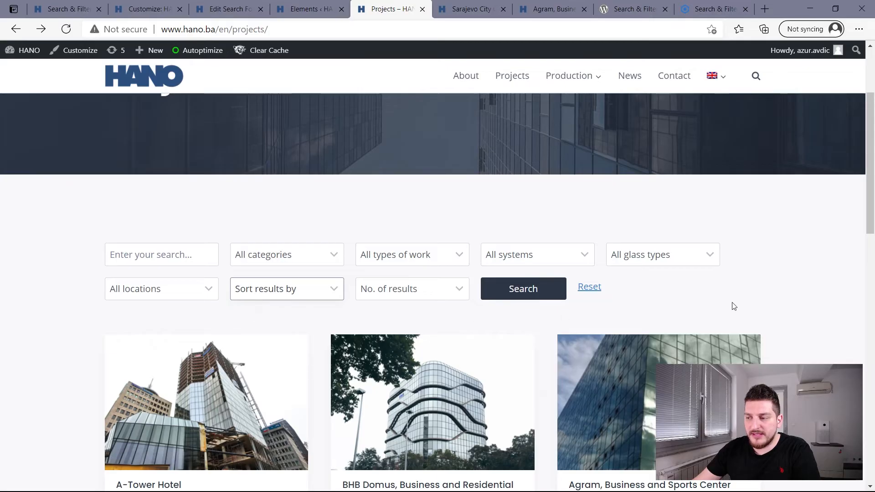
{"action": "left_click_drag", "start_coordinate": [871, 205], "coordinate": [872, 141]}
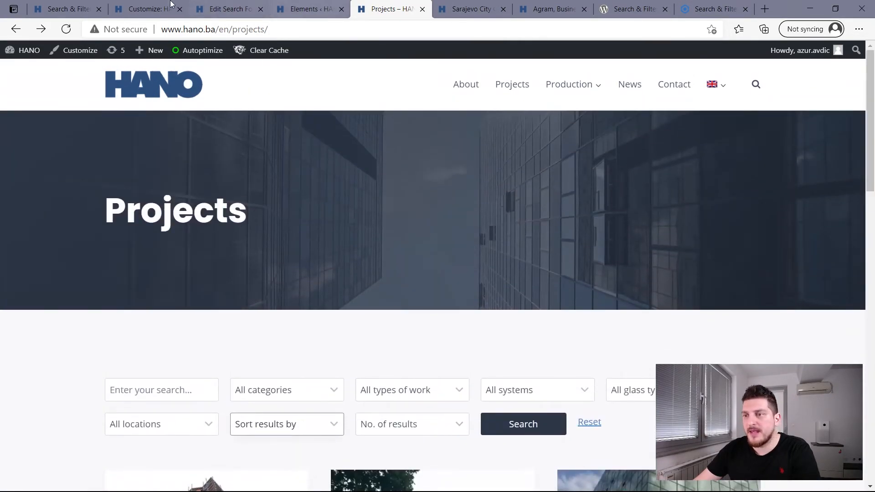
{"action": "left_click", "coordinate": [147, 9]}
{"action": "left_click", "coordinate": [68, 9]}
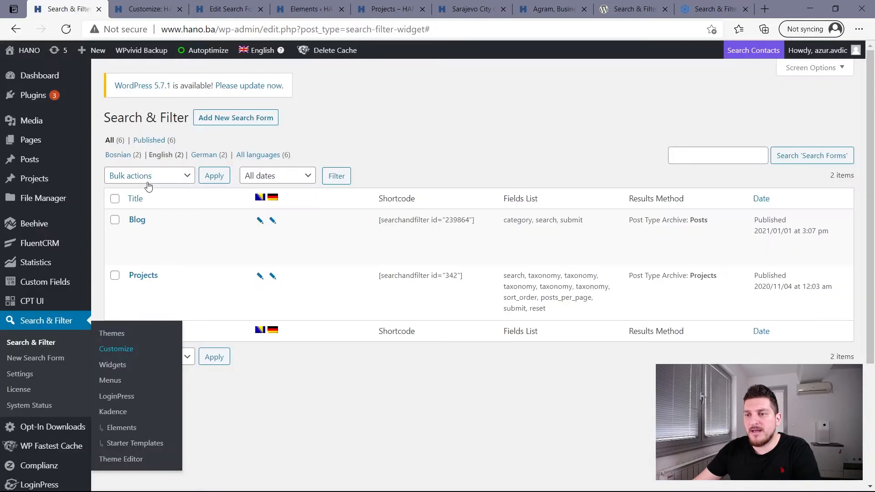
Step: Close the Customize browser tab and switch to the Kadence Elements list
{"action": "scroll", "coordinate": [48, 322], "scroll_direction": "down", "scroll_amount": 3}
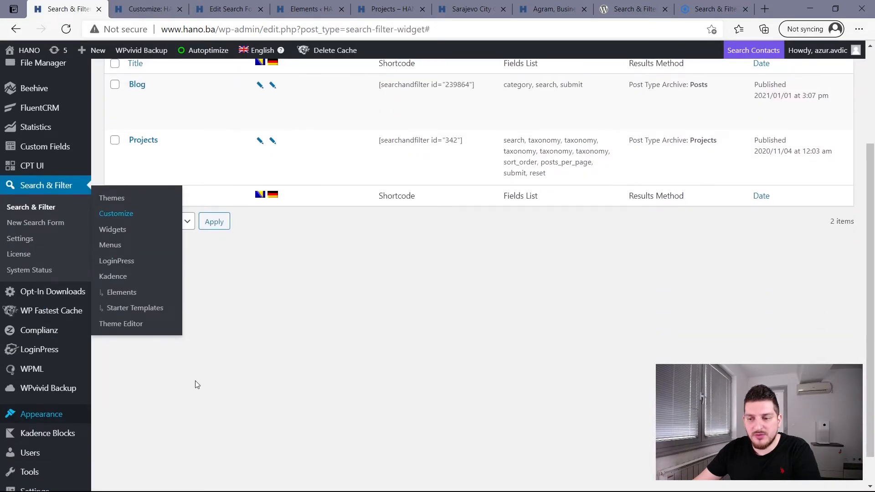
{"action": "scroll", "coordinate": [45, 365], "scroll_direction": "down", "scroll_amount": 1}
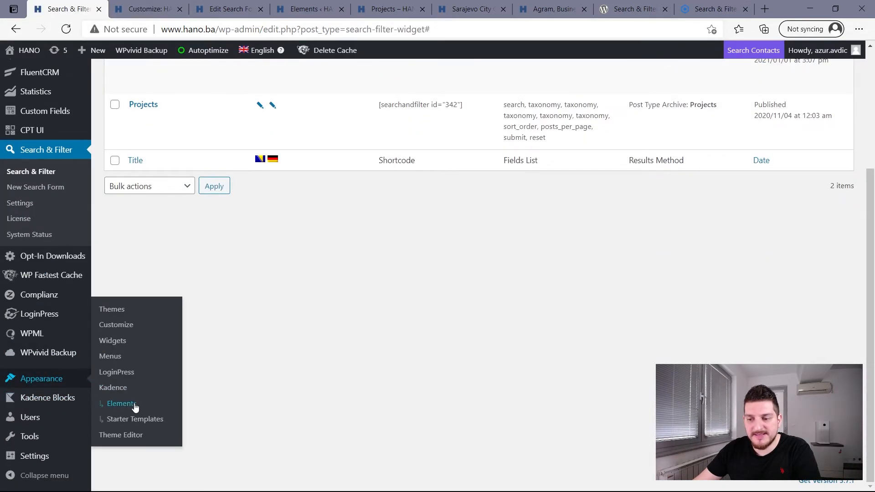
{"action": "left_click", "coordinate": [233, 8]}
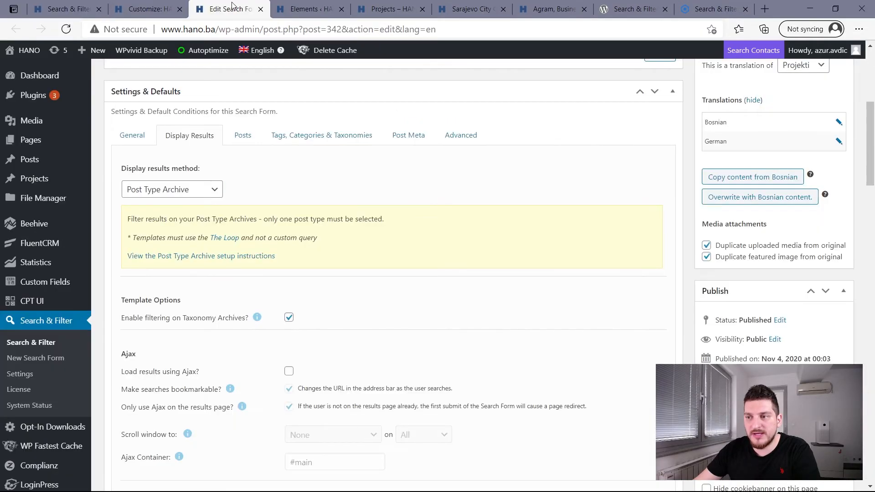
{"action": "left_click", "coordinate": [153, 8]}
{"action": "left_click", "coordinate": [179, 9]}
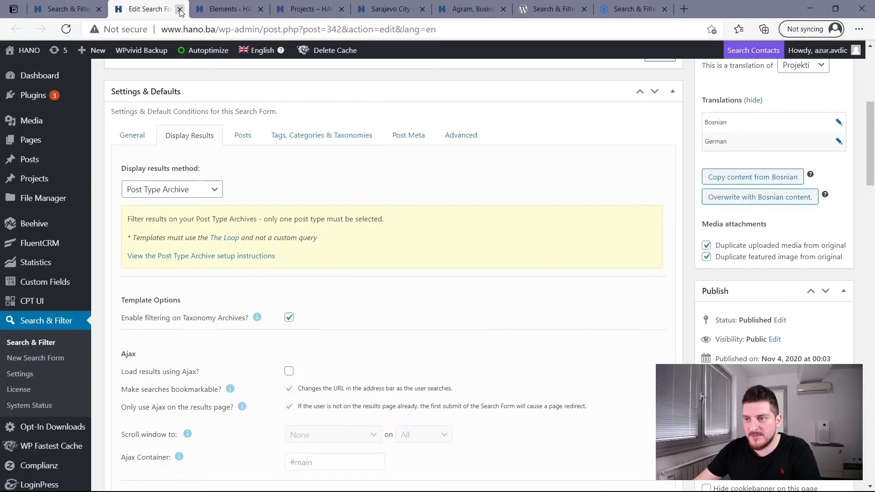
{"action": "left_click", "coordinate": [210, 14]}
Step: Find the Project Archives: Search & Categories element in the list and open it for editing
{"action": "scroll", "coordinate": [209, 169], "scroll_direction": "up", "scroll_amount": 3}
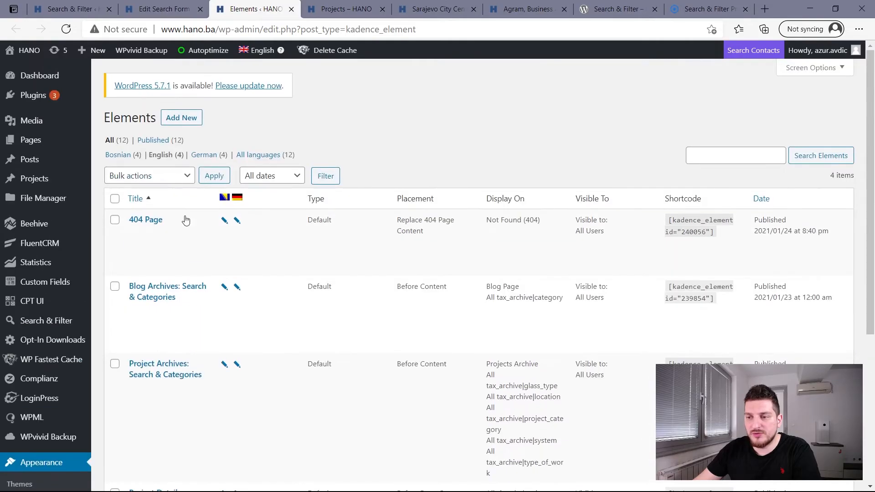
{"action": "scroll", "coordinate": [188, 220], "scroll_direction": "down", "scroll_amount": 5}
{"action": "scroll", "coordinate": [207, 235], "scroll_direction": "up", "scroll_amount": 5}
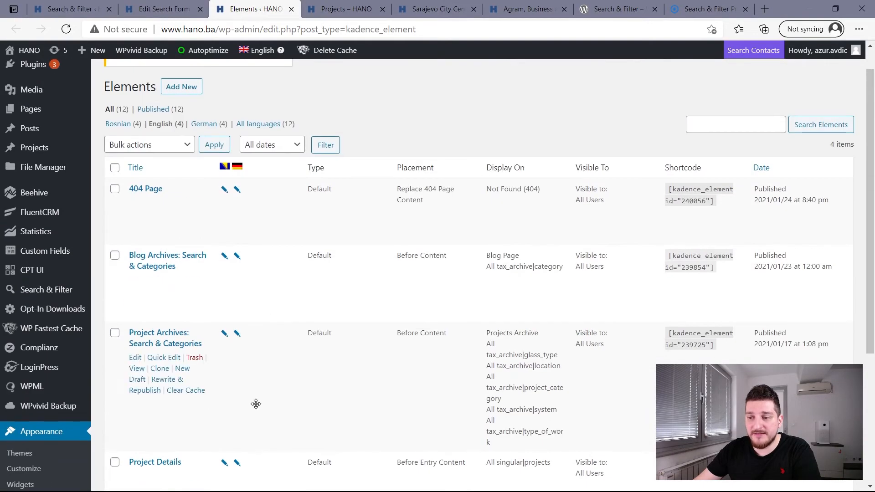
{"action": "scroll", "coordinate": [233, 265], "scroll_direction": "down", "scroll_amount": 3}
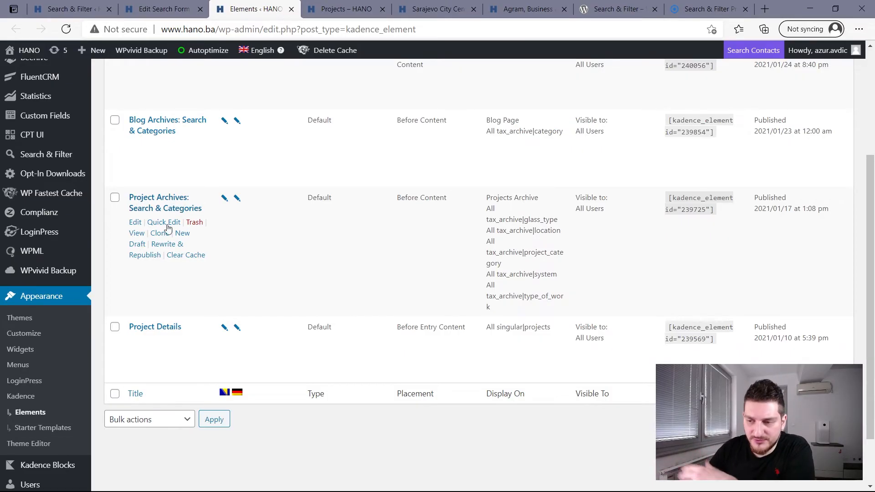
{"action": "left_click", "coordinate": [136, 223]}
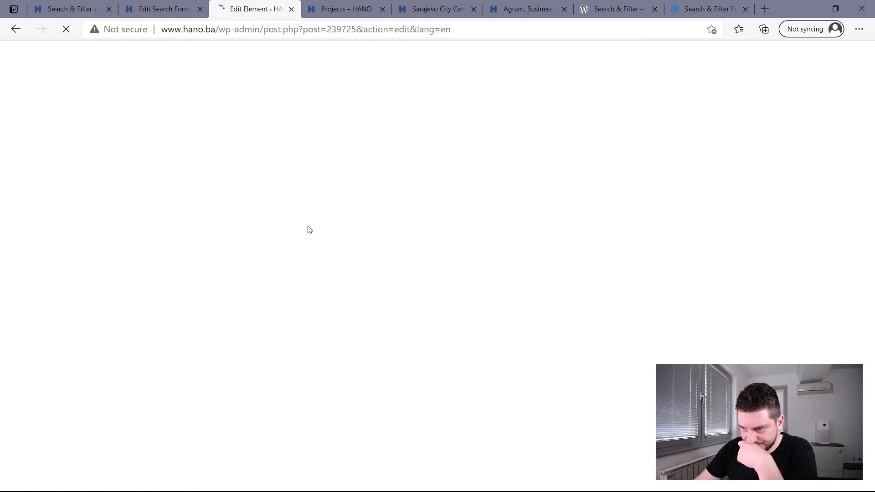
Step: Examine the Search & Filter shortcode in the element's first Shortcode block
{"action": "scroll", "coordinate": [298, 246], "scroll_direction": "down", "scroll_amount": 3}
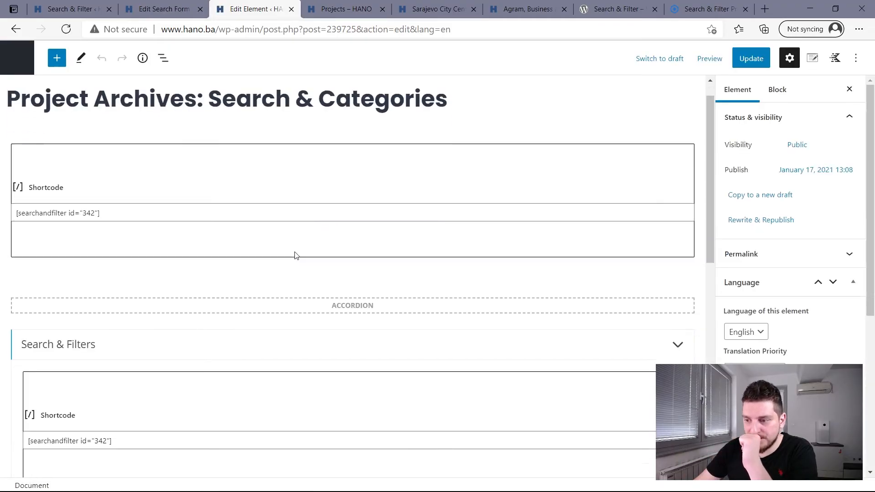
{"action": "scroll", "coordinate": [294, 254], "scroll_direction": "up", "scroll_amount": 3}
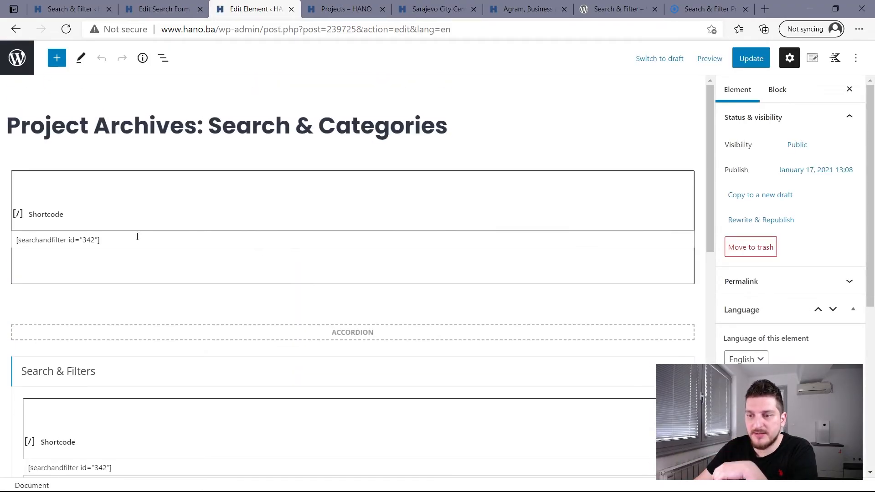
{"action": "triple_click", "coordinate": [56, 240]}
{"action": "left_click", "coordinate": [116, 239]}
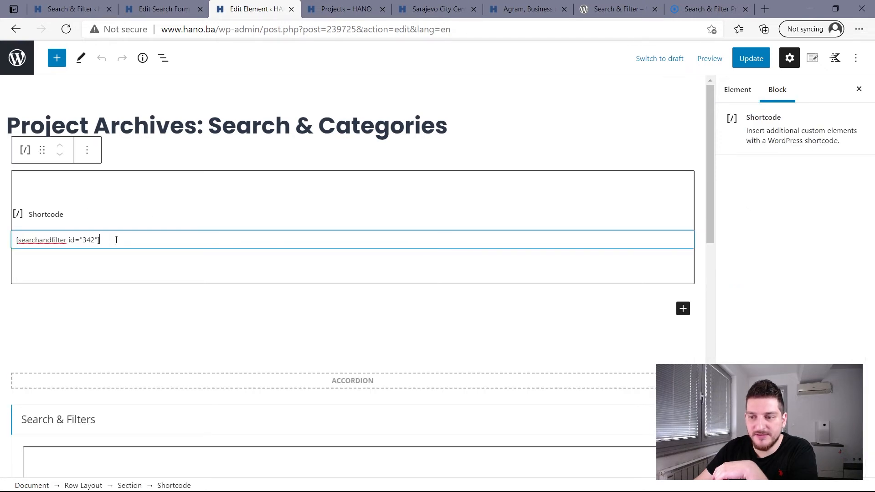
Step: Open the element settings and review the placement, priority and all Show On archive rules in Display Settings
{"action": "left_click", "coordinate": [811, 60]}
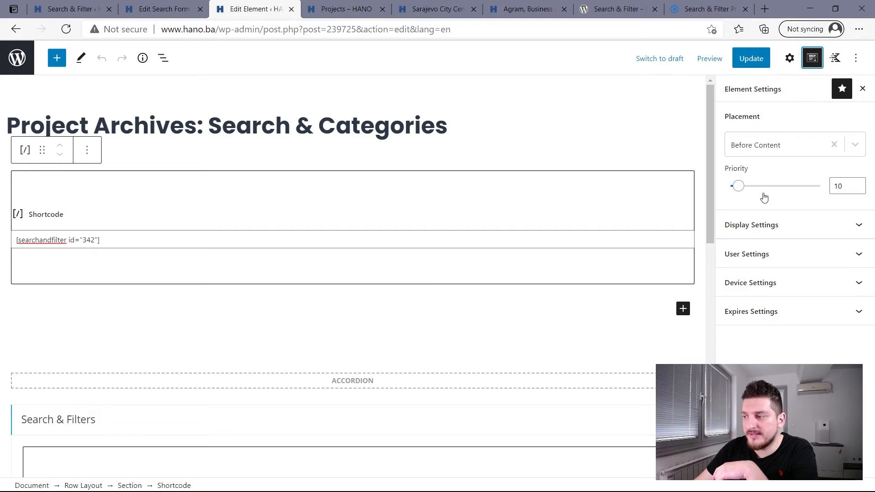
{"action": "left_click", "coordinate": [765, 225]}
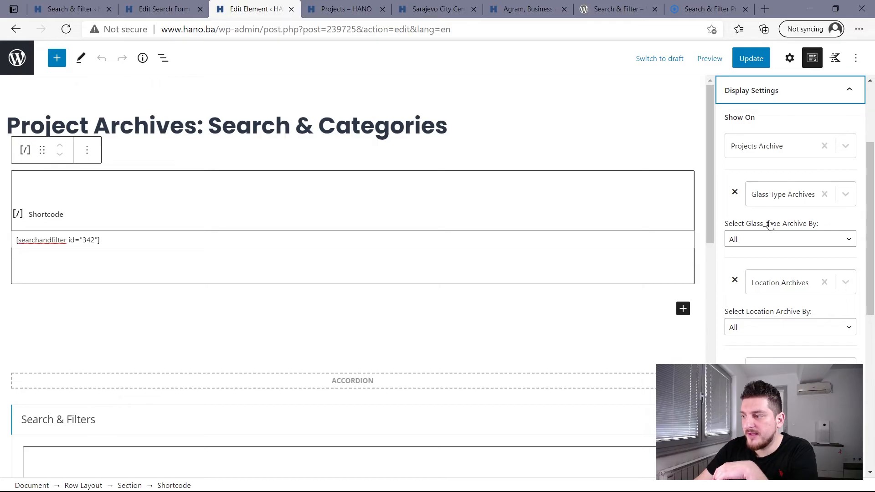
{"action": "scroll", "coordinate": [777, 333], "scroll_direction": "down", "scroll_amount": 3}
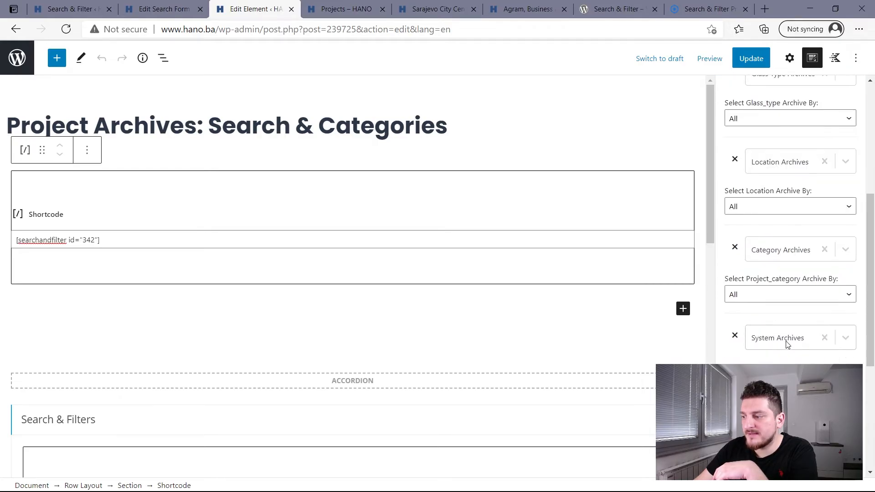
{"action": "scroll", "coordinate": [784, 344], "scroll_direction": "down", "scroll_amount": 3}
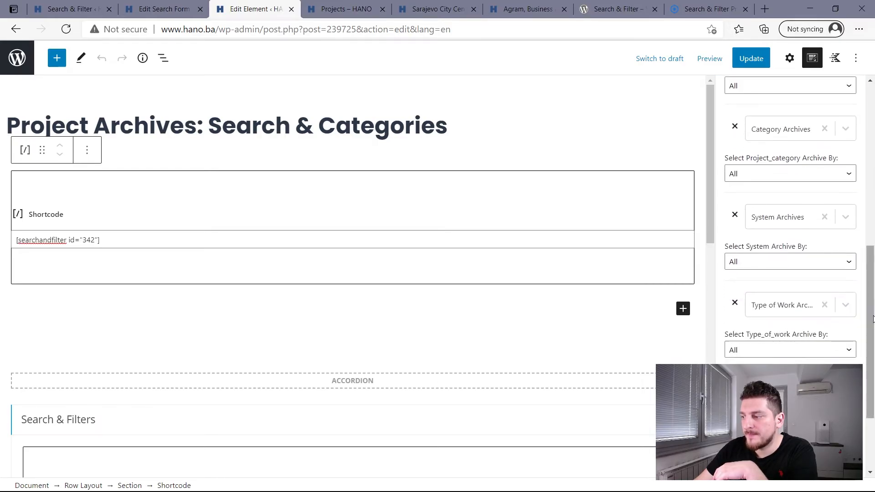
{"action": "left_click_drag", "start_coordinate": [873, 319], "coordinate": [872, 204]}
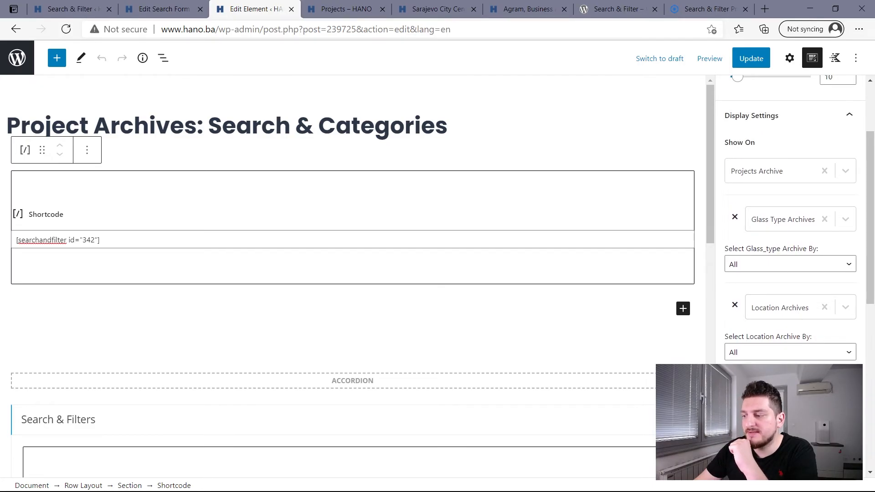
{"action": "scroll", "coordinate": [728, 339], "scroll_direction": "down", "scroll_amount": 3}
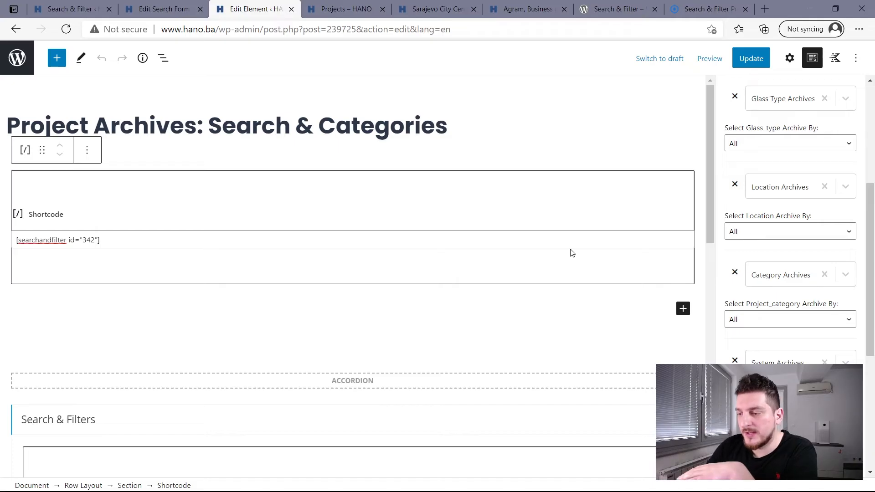
{"action": "scroll", "coordinate": [791, 236], "scroll_direction": "up", "scroll_amount": 2}
{"action": "scroll", "coordinate": [790, 237], "scroll_direction": "up", "scroll_amount": 3}
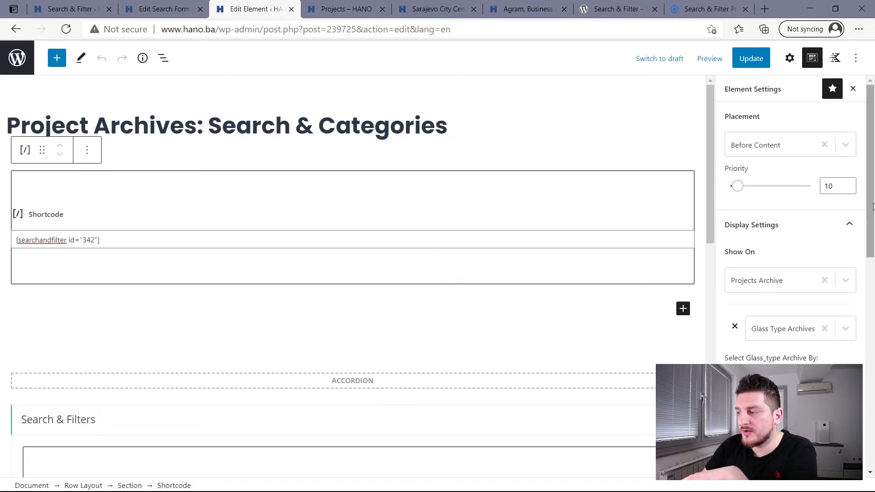
{"action": "left_click_drag", "start_coordinate": [873, 207], "coordinate": [873, 429]}
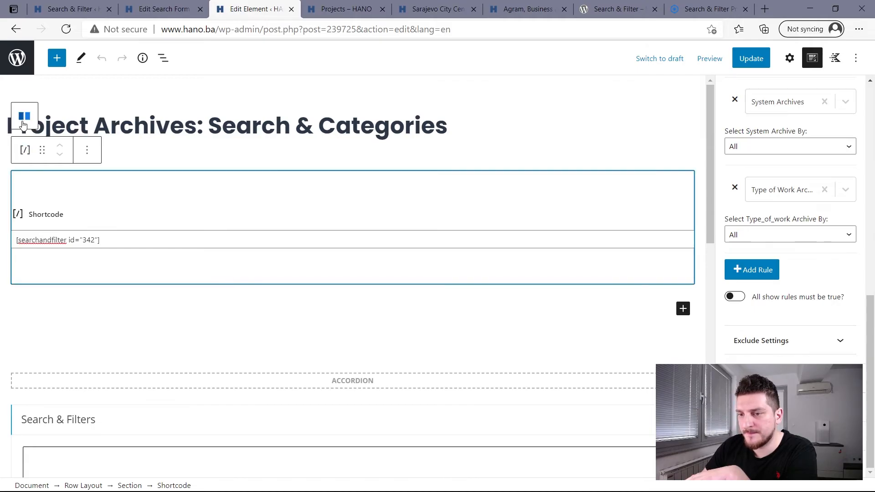
Step: Select the Row Layout around the first shortcode and view its desktop, tablet and mobile visibility settings
{"action": "left_click", "coordinate": [26, 112]}
{"action": "mouse_move", "coordinate": [22, 148]}
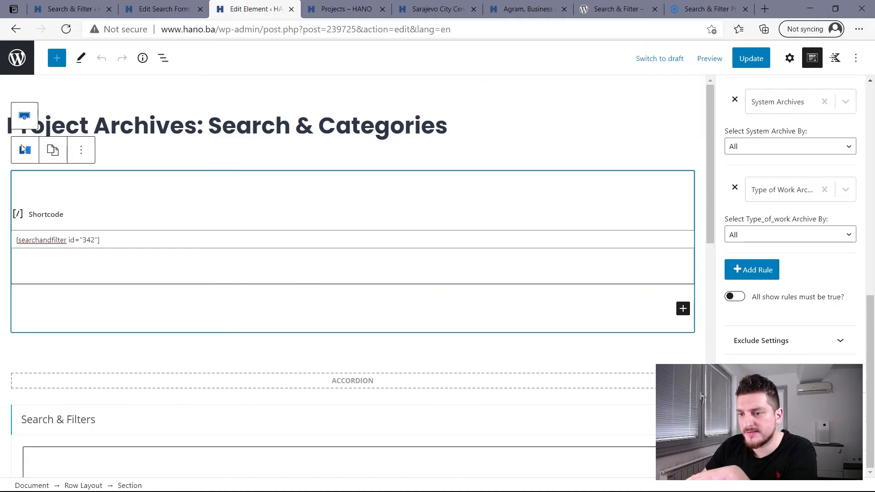
{"action": "left_click", "coordinate": [23, 117]}
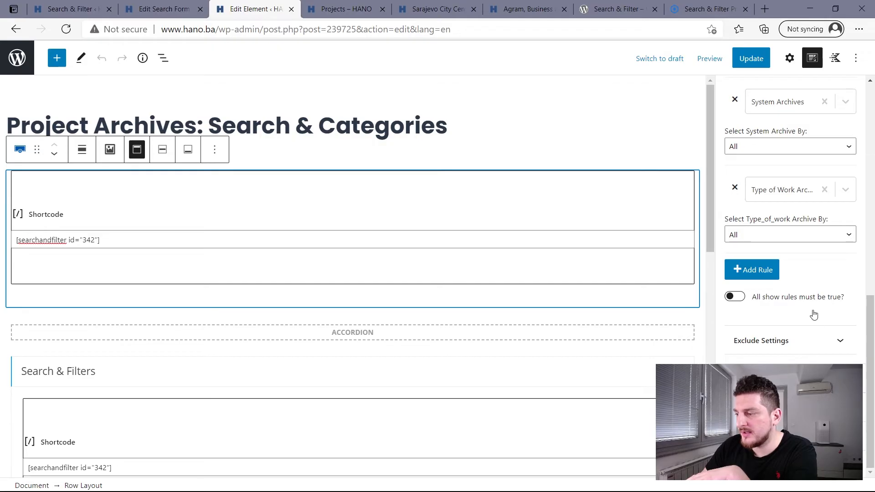
{"action": "scroll", "coordinate": [798, 300], "scroll_direction": "up", "scroll_amount": 10}
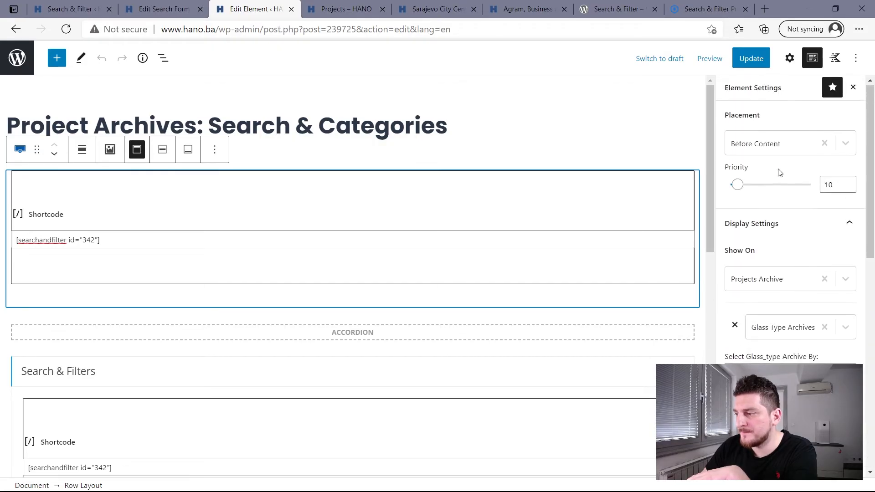
{"action": "left_click", "coordinate": [789, 58]}
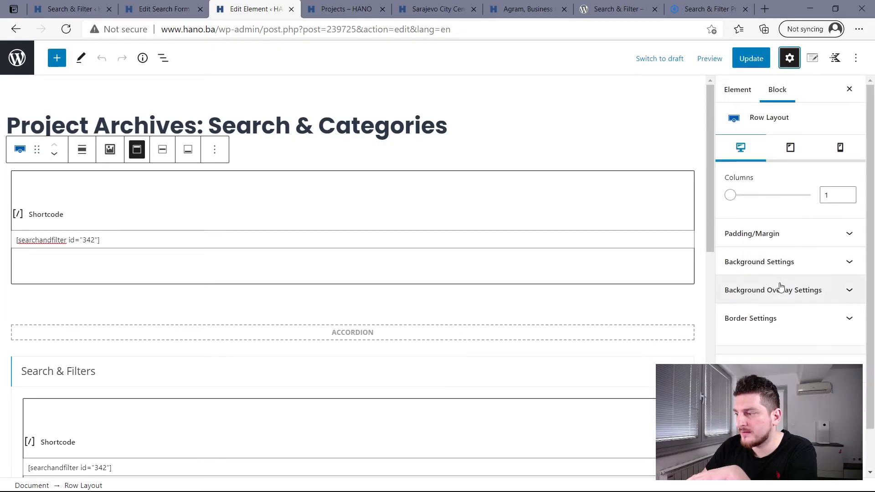
{"action": "scroll", "coordinate": [780, 287], "scroll_direction": "down", "scroll_amount": 1}
{"action": "left_click", "coordinate": [770, 408]}
{"action": "scroll", "coordinate": [769, 407], "scroll_direction": "down", "scroll_amount": 3}
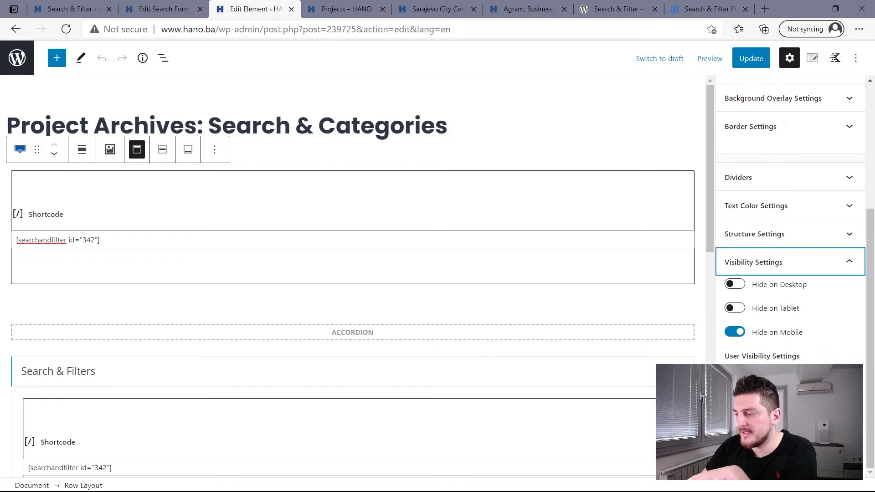
Step: Select the Row Layout that holds the Search & Filters accordion and view its device visibility settings
{"action": "left_click", "coordinate": [466, 377]}
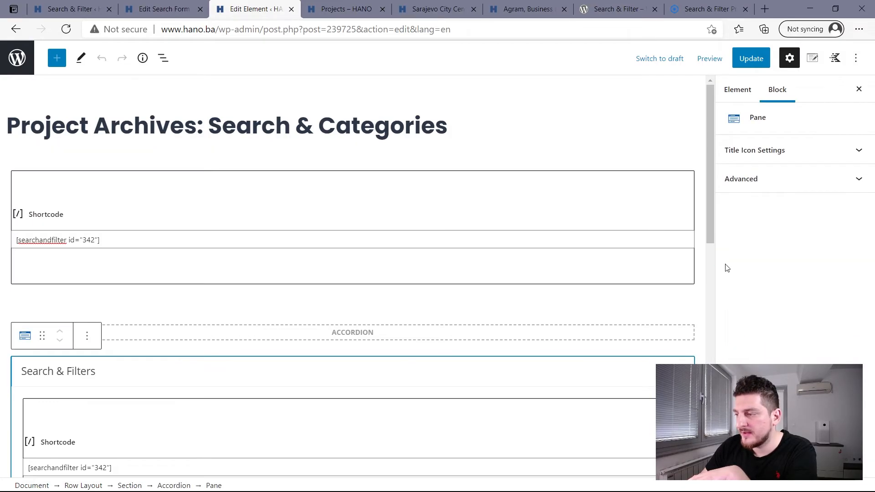
{"action": "mouse_move", "coordinate": [20, 328]}
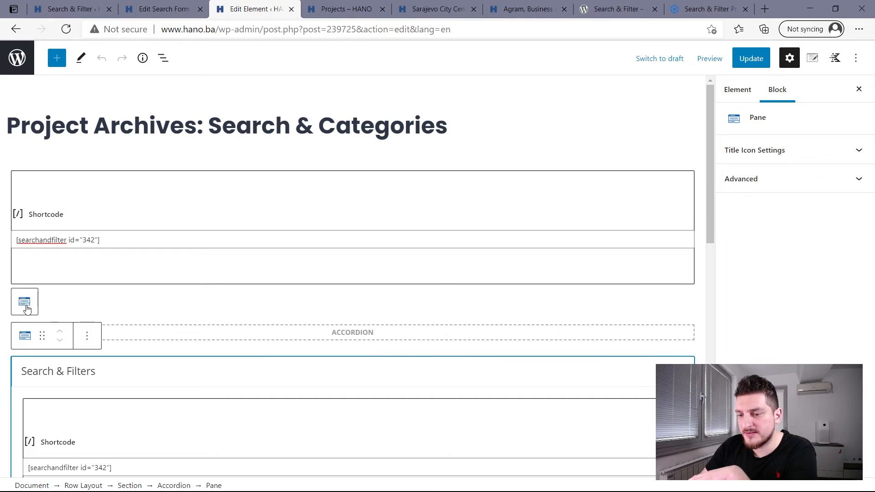
{"action": "left_click", "coordinate": [26, 308]}
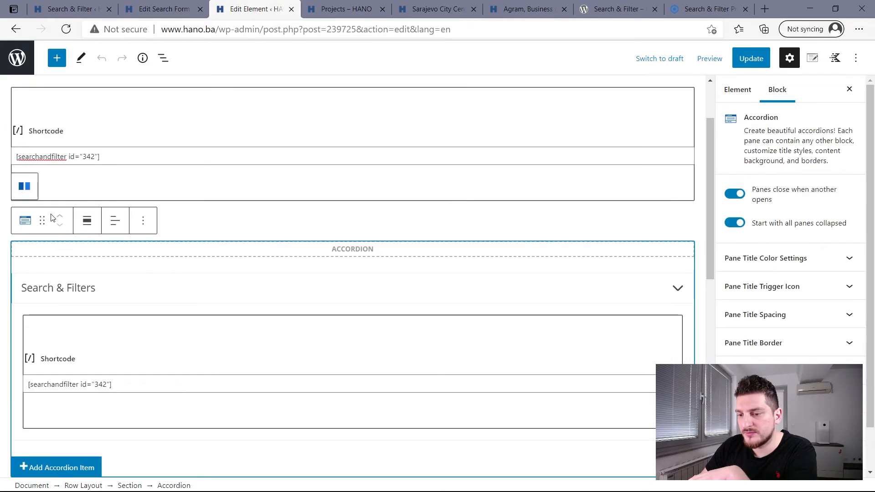
{"action": "left_click", "coordinate": [170, 59]}
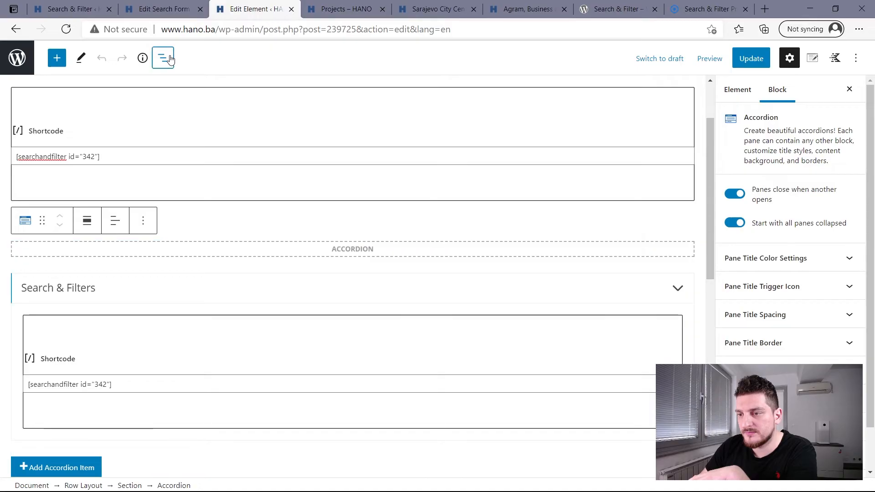
{"action": "left_click", "coordinate": [217, 146]}
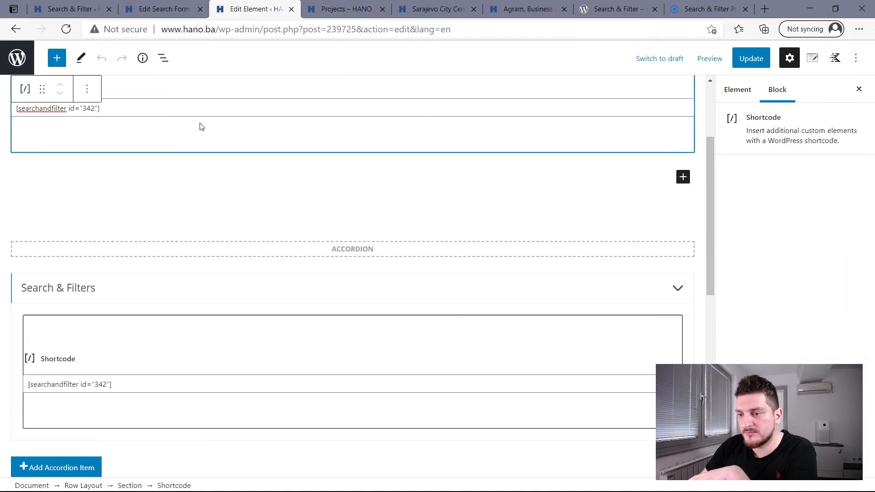
{"action": "left_click", "coordinate": [246, 269]}
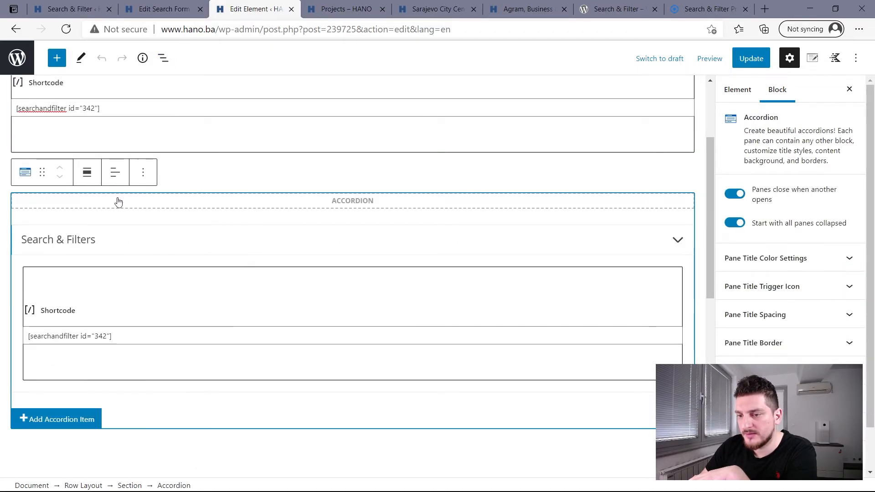
{"action": "left_click", "coordinate": [325, 180]}
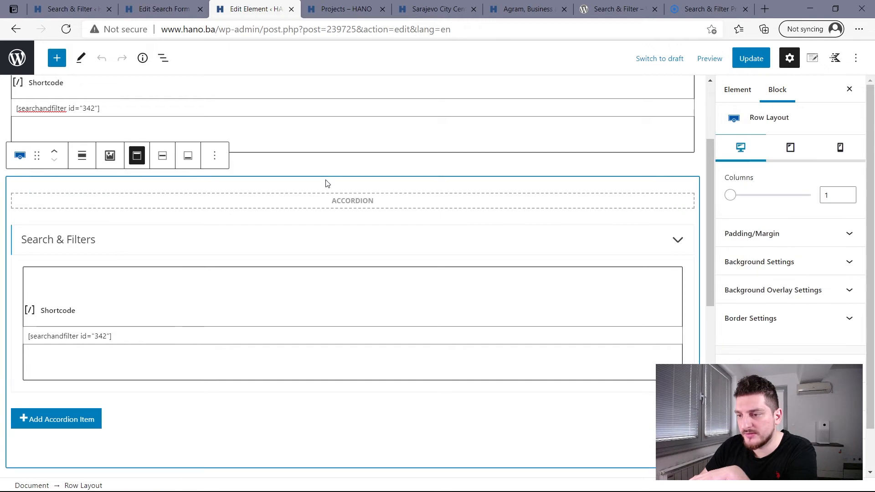
{"action": "scroll", "coordinate": [836, 326], "scroll_direction": "down", "scroll_amount": 2}
{"action": "left_click", "coordinate": [815, 407]}
{"action": "scroll", "coordinate": [811, 405], "scroll_direction": "down", "scroll_amount": 3}
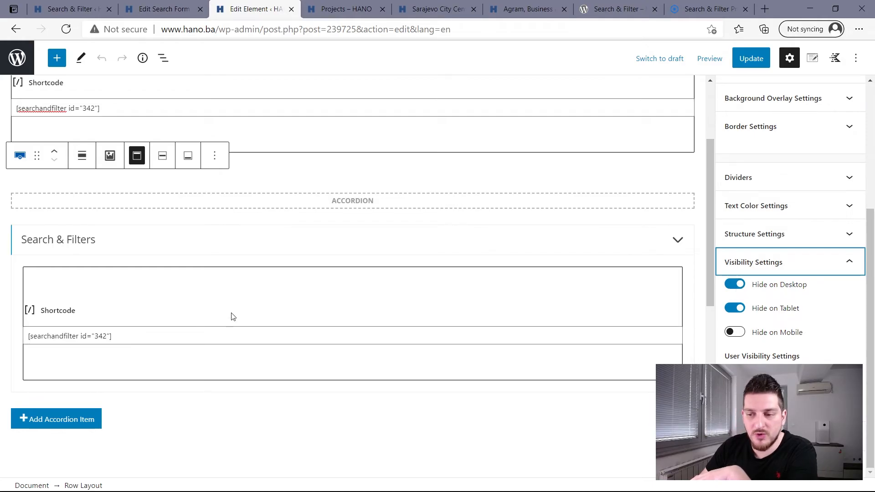
Step: Open the Projects page in the developer tools' mobile device emulation and examine the collapsed Search & Filters accordion and project cards
{"action": "left_click", "coordinate": [432, 6]}
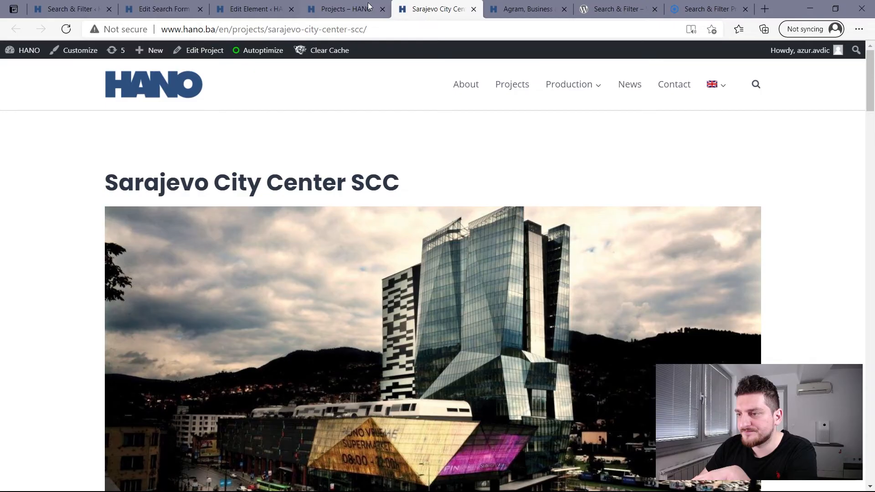
{"action": "left_click", "coordinate": [369, 7]}
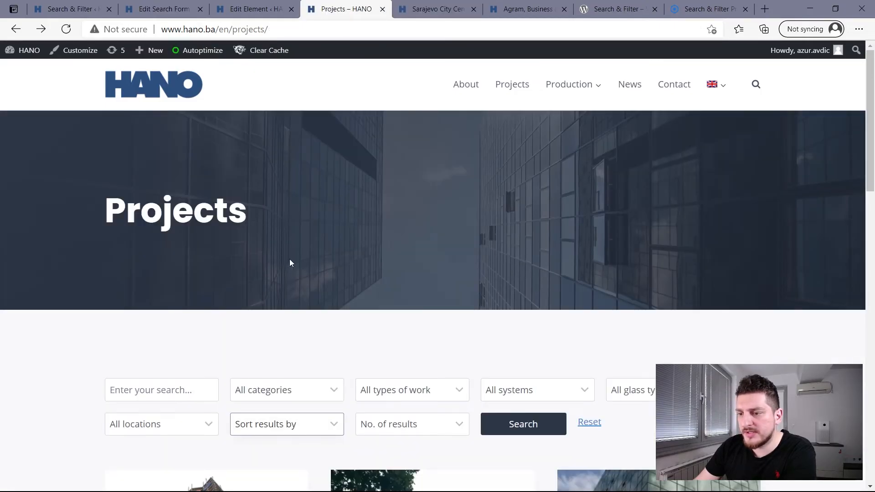
{"action": "key", "text": "F12"}
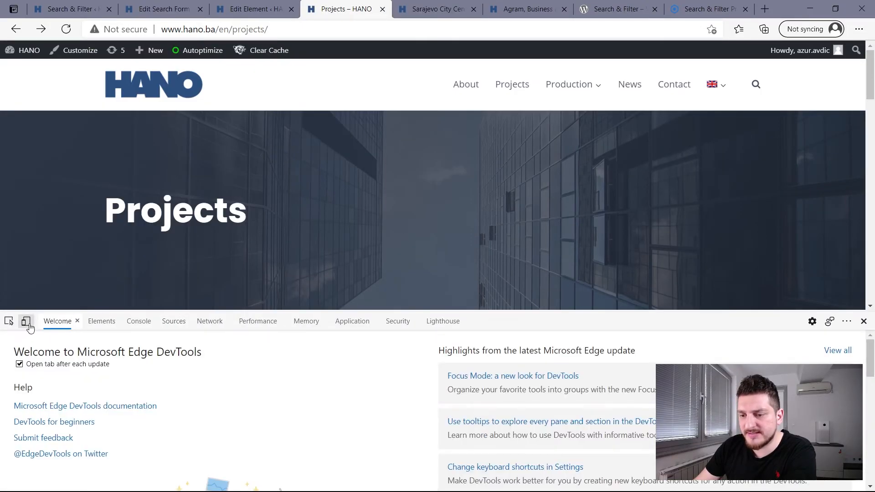
{"action": "left_click", "coordinate": [26, 322]}
{"action": "scroll", "coordinate": [422, 219], "scroll_direction": "down", "scroll_amount": 5}
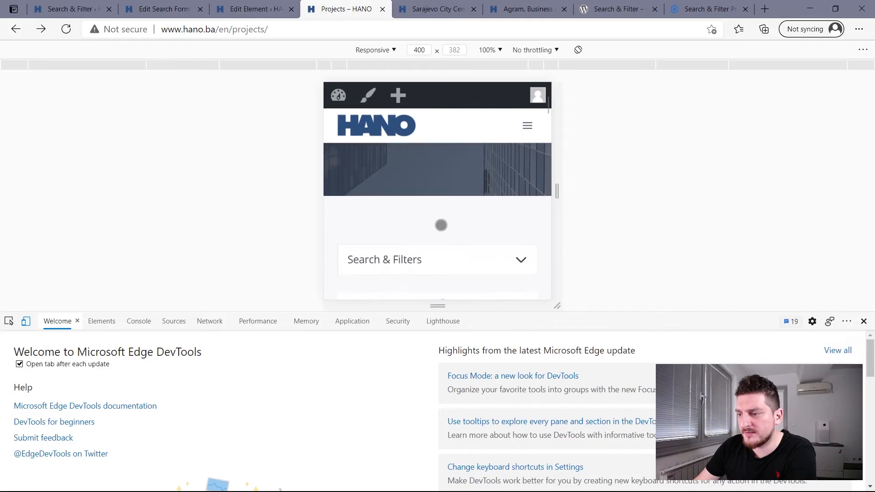
{"action": "scroll", "coordinate": [441, 226], "scroll_direction": "up", "scroll_amount": 3}
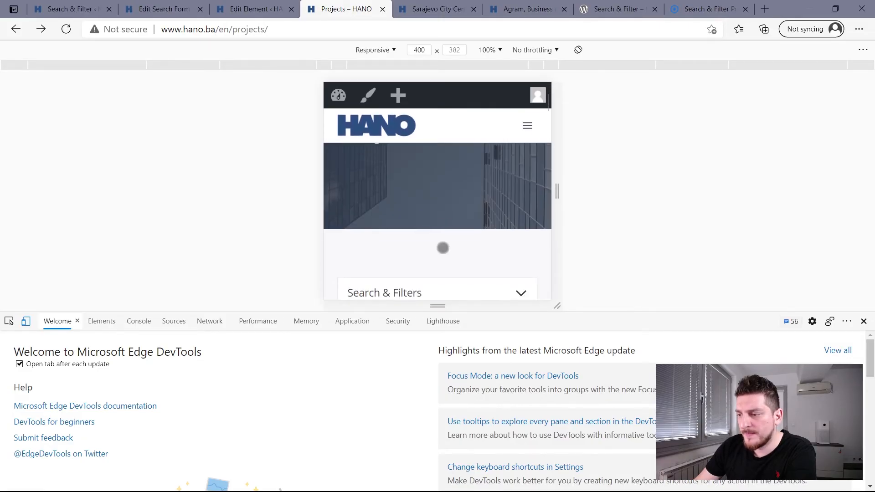
{"action": "scroll", "coordinate": [446, 261], "scroll_direction": "down", "scroll_amount": 2}
{"action": "scroll", "coordinate": [448, 268], "scroll_direction": "down", "scroll_amount": 2}
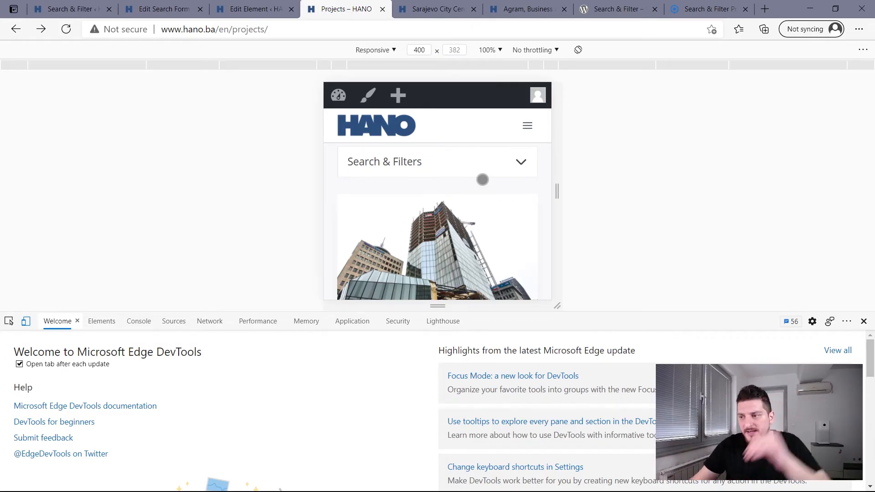
{"action": "scroll", "coordinate": [451, 190], "scroll_direction": "down", "scroll_amount": 3}
{"action": "scroll", "coordinate": [453, 211], "scroll_direction": "down", "scroll_amount": 5}
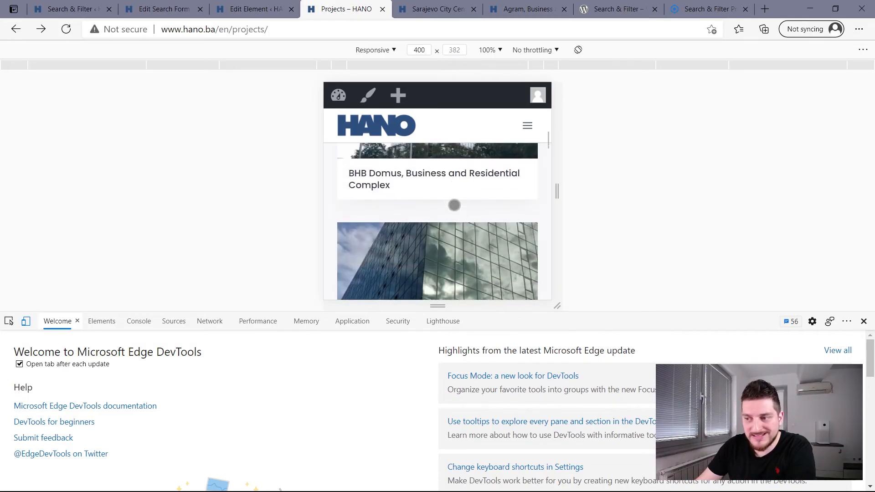
{"action": "scroll", "coordinate": [453, 211], "scroll_direction": "up", "scroll_amount": 5}
{"action": "scroll", "coordinate": [518, 229], "scroll_direction": "up", "scroll_amount": 5}
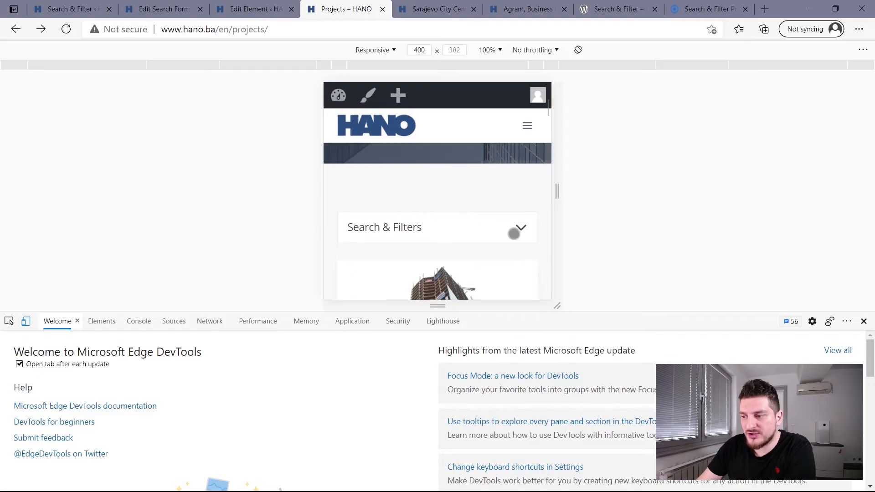
Step: Expand the Search & Filters accordion in the mobile view, look through its filter fields and collapse it again
{"action": "left_click", "coordinate": [519, 228]}
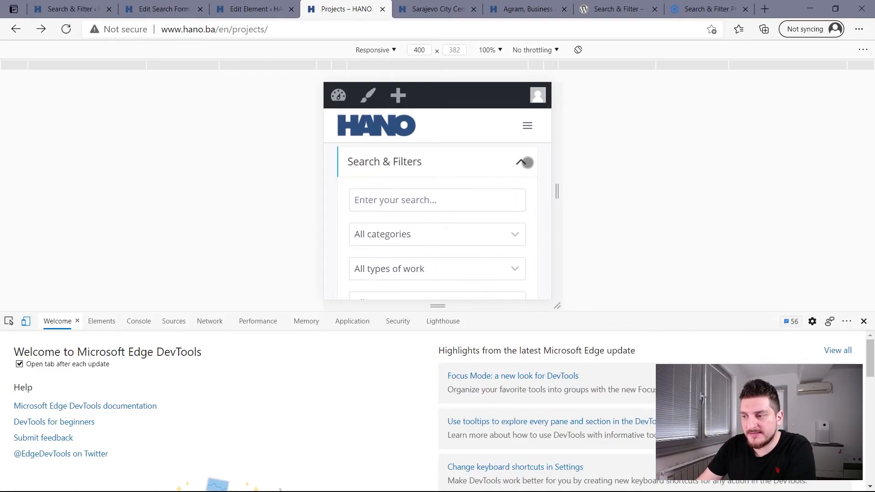
{"action": "left_click", "coordinate": [521, 163]}
{"action": "left_click", "coordinate": [522, 163]}
{"action": "scroll", "coordinate": [476, 210], "scroll_direction": "down", "scroll_amount": 6}
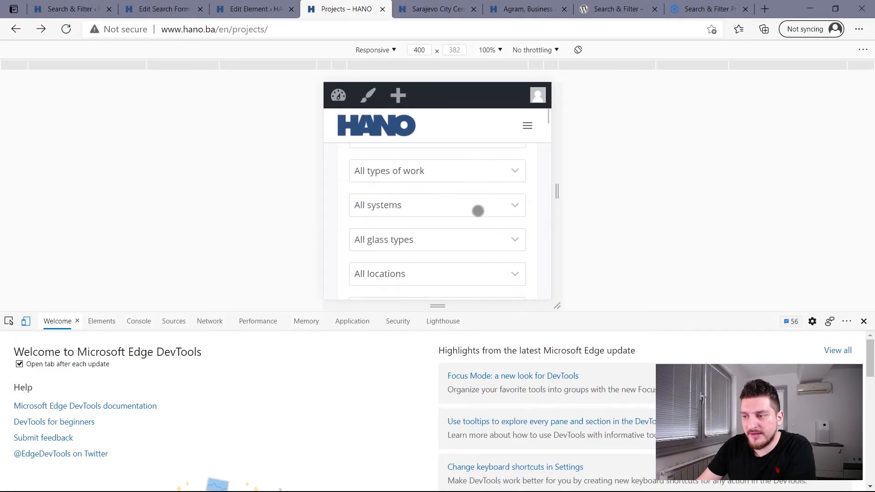
{"action": "scroll", "coordinate": [481, 230], "scroll_direction": "up", "scroll_amount": 6}
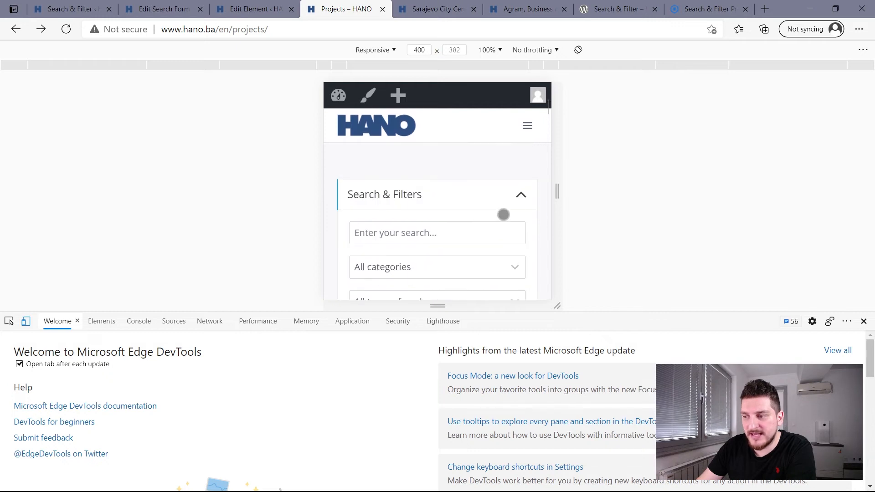
{"action": "left_click", "coordinate": [515, 192]}
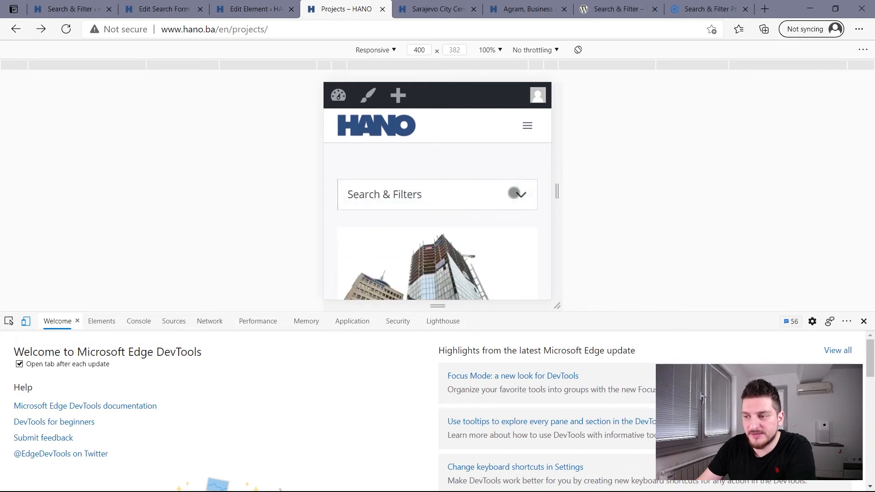
Step: Return to the Project Archives: Search & Categories element and select the Search & Filter shortcode in its first Shortcode block
{"action": "left_click", "coordinate": [255, 9]}
{"action": "scroll", "coordinate": [239, 279], "scroll_direction": "up", "scroll_amount": 2}
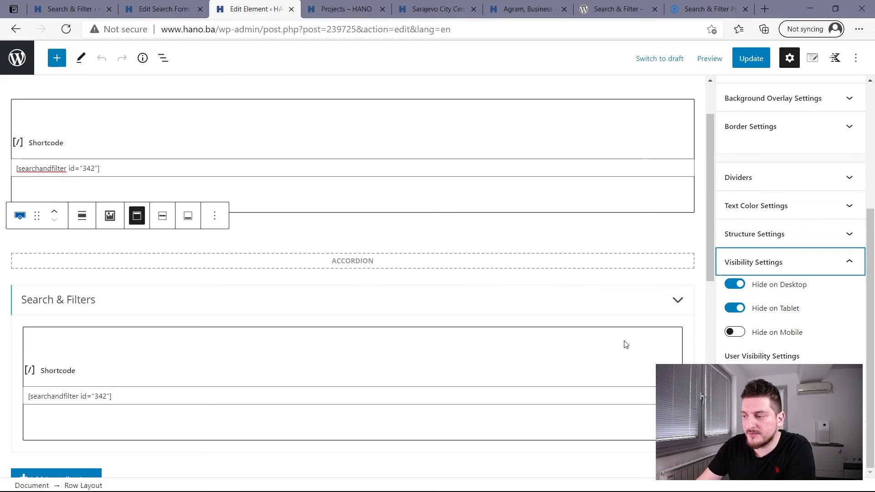
{"action": "scroll", "coordinate": [453, 275], "scroll_direction": "up", "scroll_amount": 2}
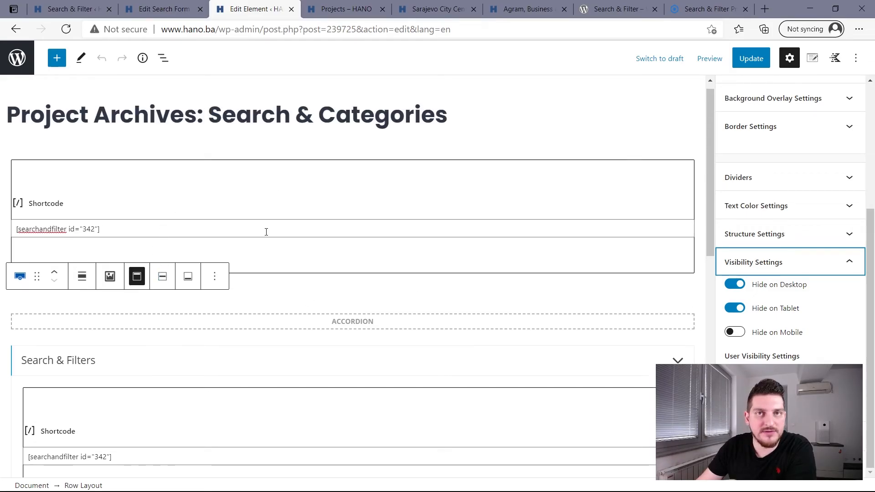
{"action": "left_click", "coordinate": [76, 230]}
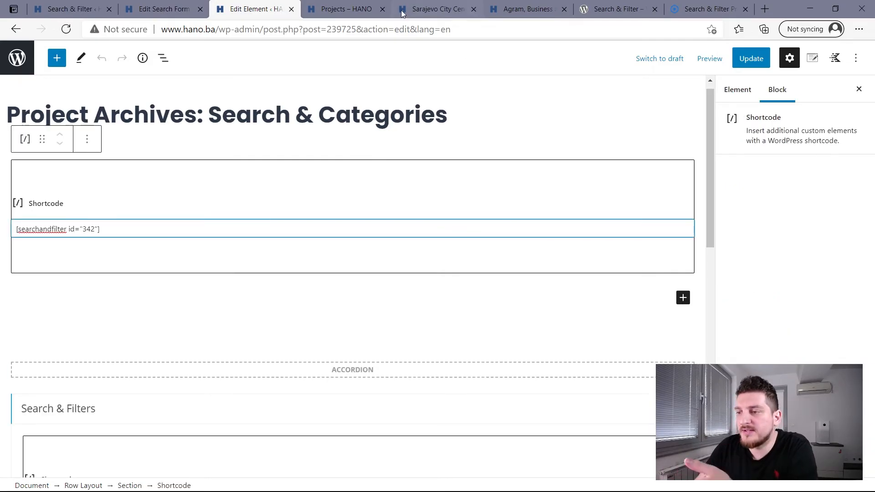
Step: Close the developer tools on the Projects page and examine the search form in its desktop layout
{"action": "left_click", "coordinate": [429, 10]}
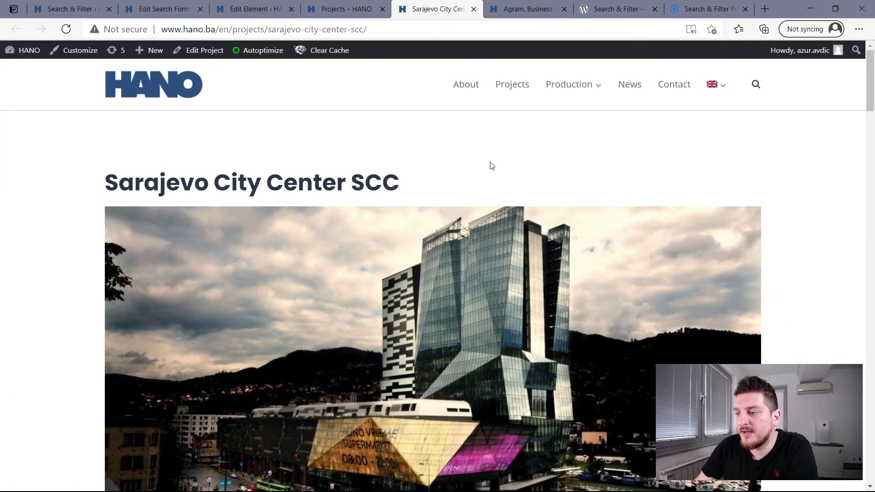
{"action": "left_click", "coordinate": [342, 8]}
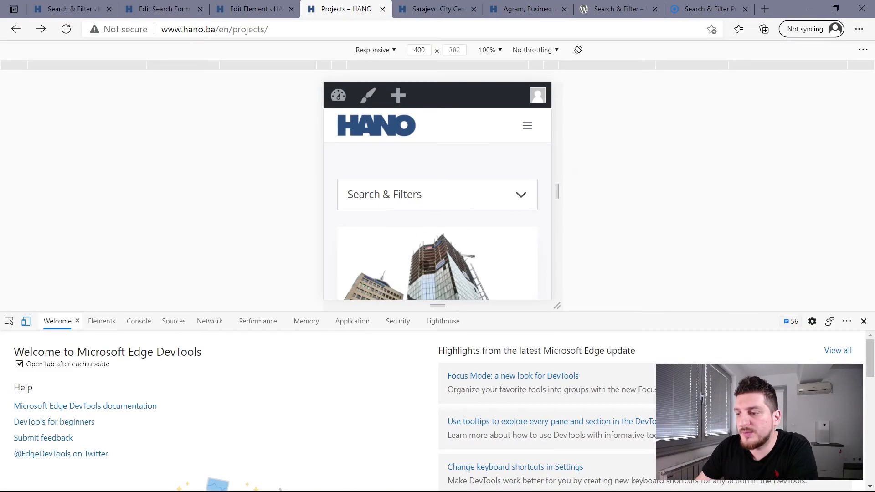
{"action": "left_click", "coordinate": [863, 322]}
{"action": "scroll", "coordinate": [414, 258], "scroll_direction": "up", "scroll_amount": 5}
{"action": "scroll", "coordinate": [414, 258], "scroll_direction": "down", "scroll_amount": 3}
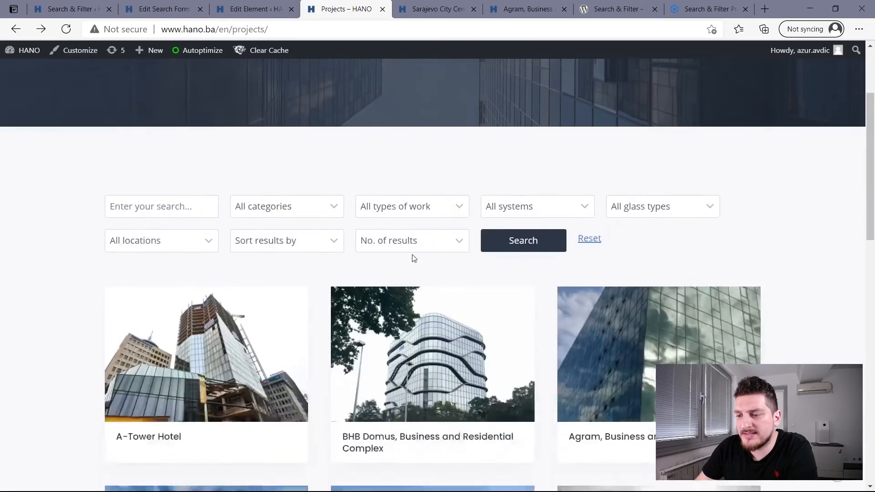
{"action": "scroll", "coordinate": [411, 255], "scroll_direction": "up", "scroll_amount": 3}
{"action": "scroll", "coordinate": [287, 189], "scroll_direction": "down", "scroll_amount": 2}
{"action": "scroll", "coordinate": [287, 190], "scroll_direction": "up", "scroll_amount": 2}
{"action": "scroll", "coordinate": [333, 280], "scroll_direction": "down", "scroll_amount": 4}
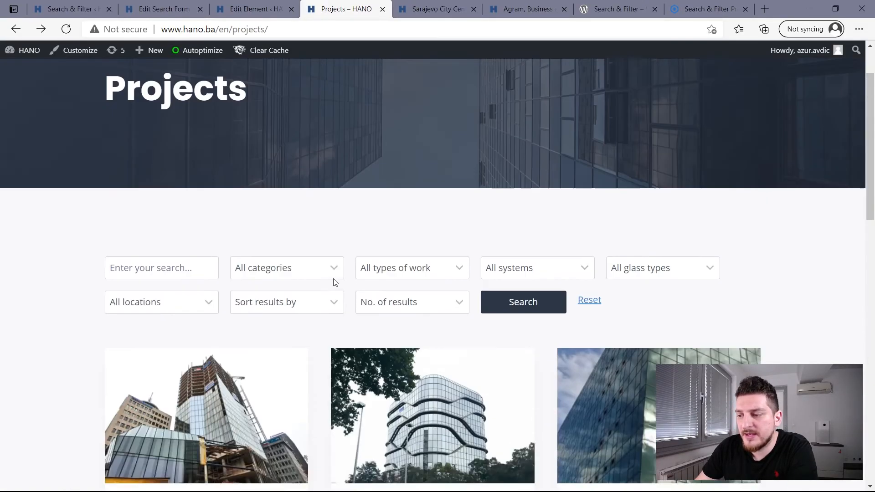
{"action": "scroll", "coordinate": [318, 273], "scroll_direction": "up", "scroll_amount": 4}
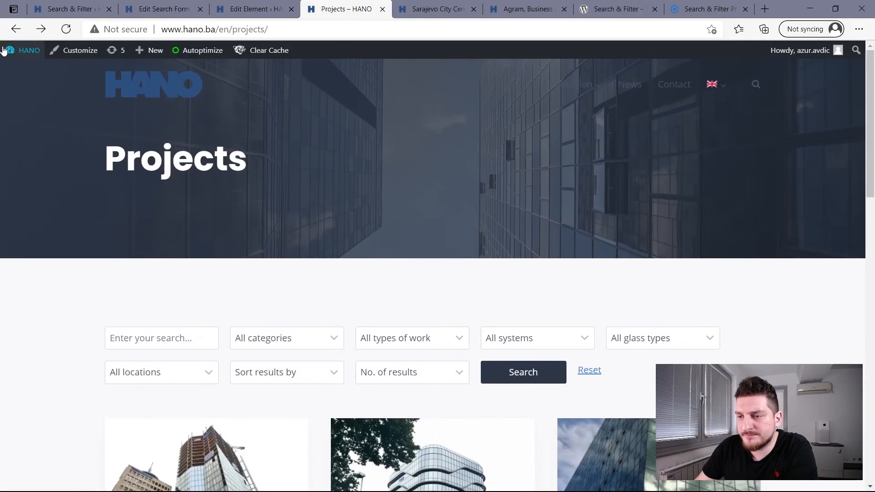
Step: Reload the Projects page and look through the grid of projects below the search form
{"action": "left_click", "coordinate": [66, 29]}
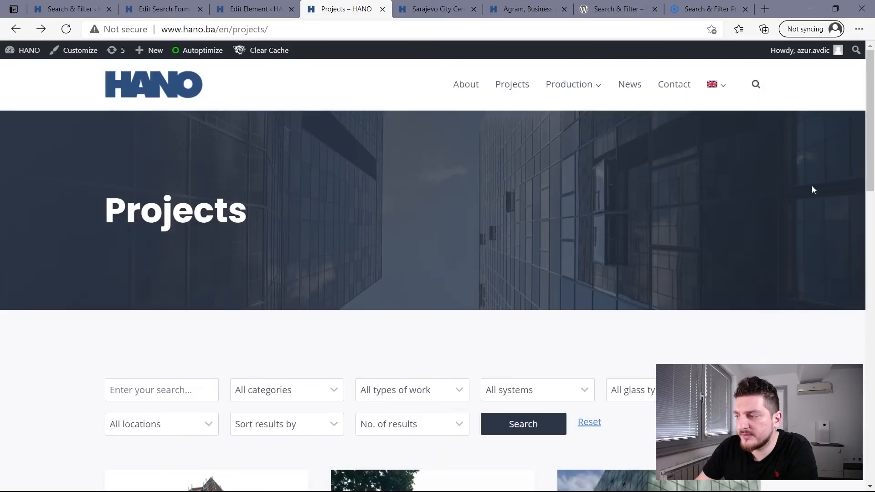
{"action": "left_click_drag", "start_coordinate": [870, 153], "coordinate": [873, 238]}
{"action": "scroll", "coordinate": [865, 238], "scroll_direction": "down", "scroll_amount": 3}
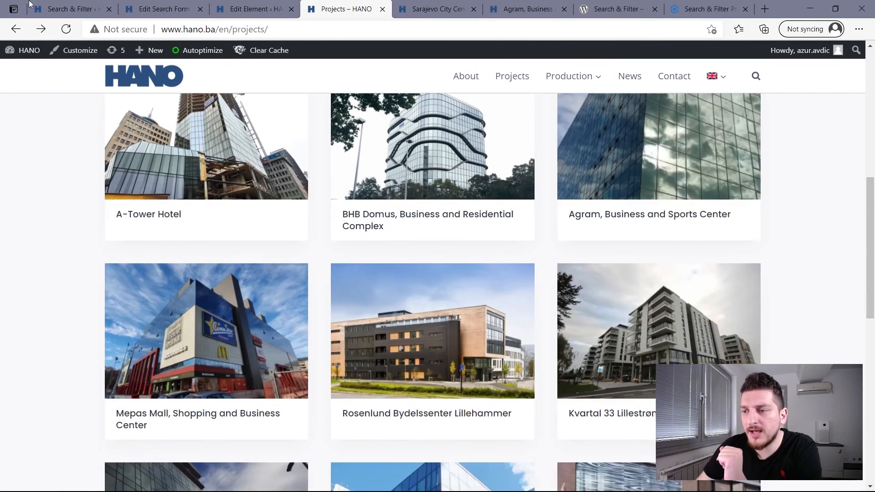
{"action": "left_click", "coordinate": [164, 9]}
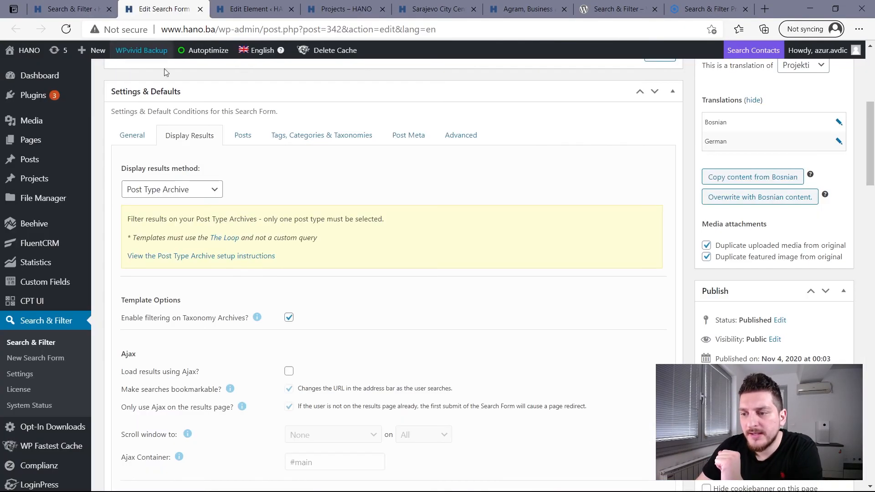
{"action": "left_click", "coordinate": [250, 6]}
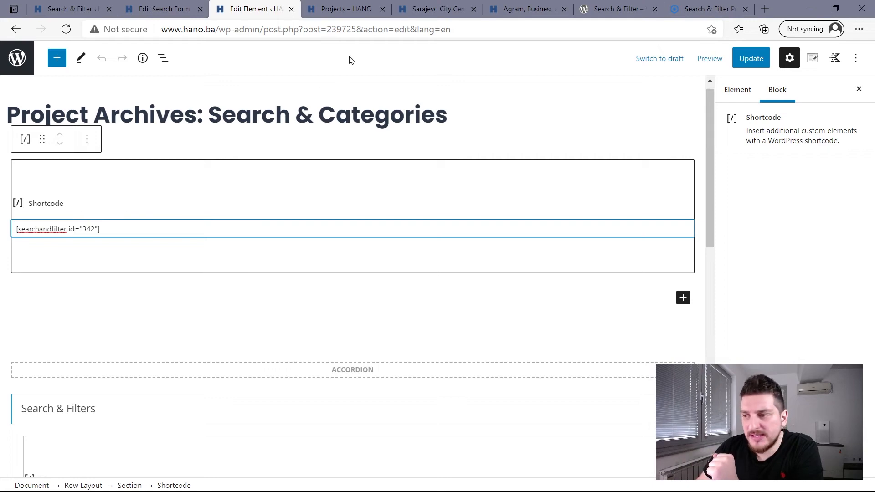
{"action": "left_click", "coordinate": [415, 10]}
{"action": "left_click", "coordinate": [357, 6]}
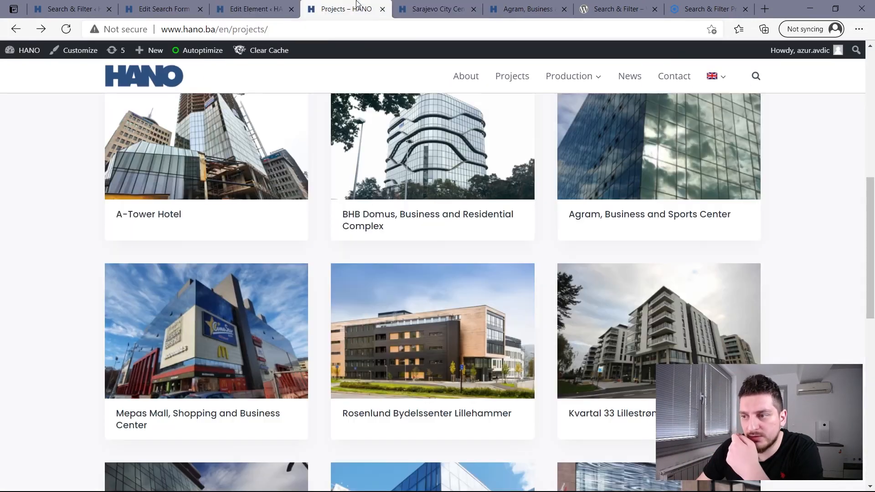
Step: Filter the projects by the type of work Railings and view the results
{"action": "scroll", "coordinate": [396, 227], "scroll_direction": "up", "scroll_amount": 5}
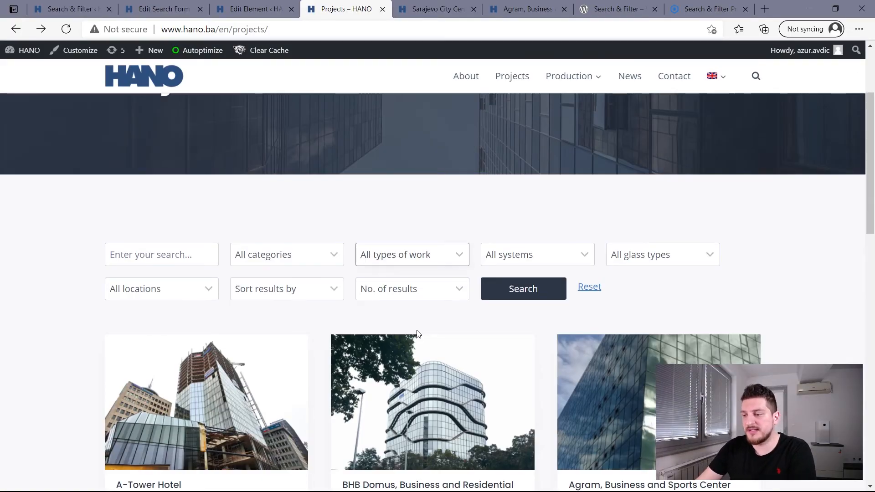
{"action": "left_click", "coordinate": [402, 337]}
{"action": "left_click", "coordinate": [523, 293]}
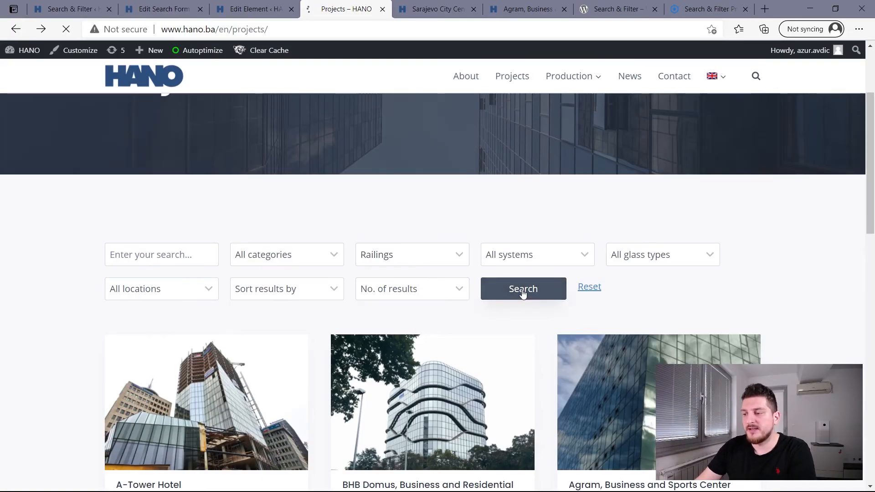
{"action": "scroll", "coordinate": [523, 292], "scroll_direction": "down", "scroll_amount": 5}
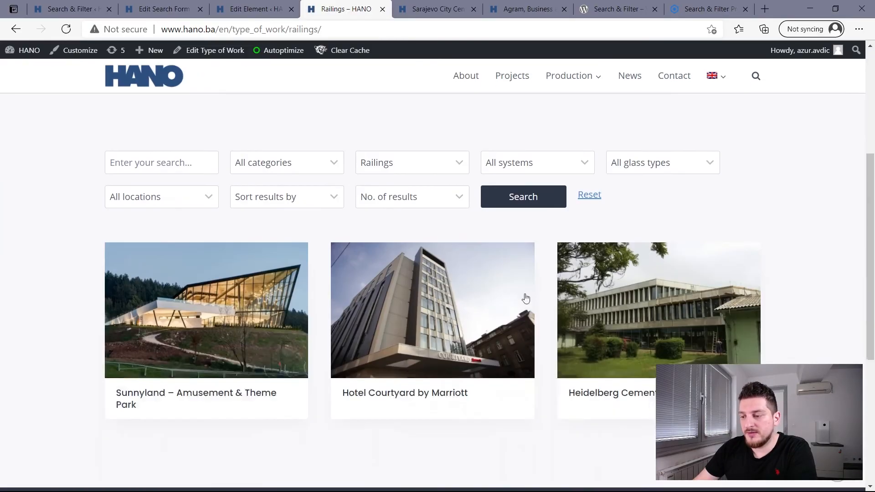
Step: Narrow the Railings search to the Schüco system and view the results
{"action": "scroll", "coordinate": [524, 297], "scroll_direction": "up", "scroll_amount": 1}
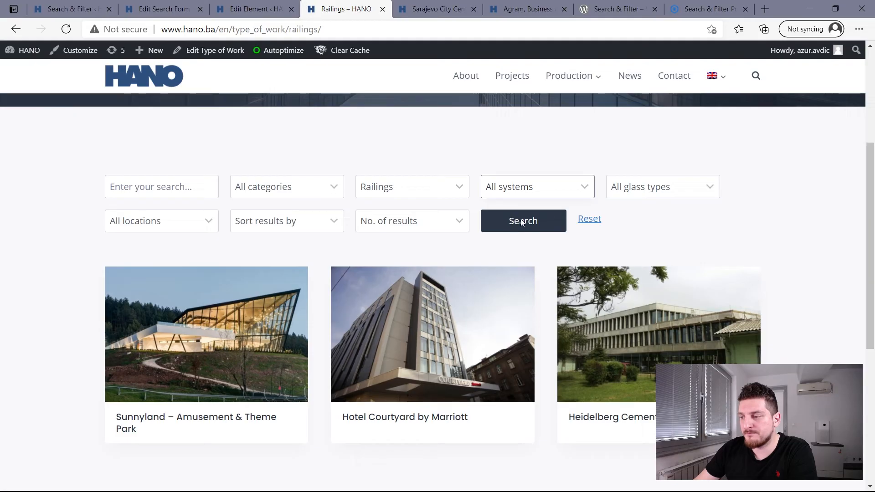
{"action": "left_click", "coordinate": [522, 222]}
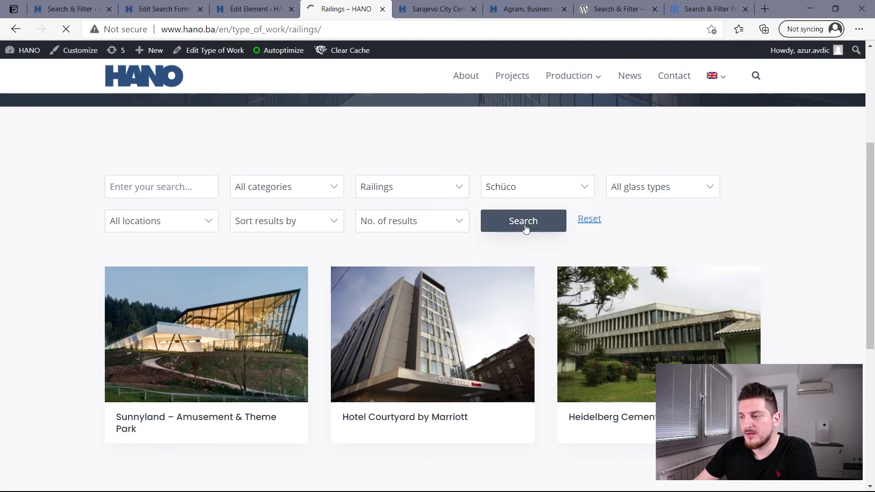
{"action": "scroll", "coordinate": [535, 259], "scroll_direction": "down", "scroll_amount": 4}
Step: Add the glass type RG COLOR to the Railings and Schüco filters, run the search and view the results
{"action": "scroll", "coordinate": [535, 259], "scroll_direction": "up", "scroll_amount": 1}
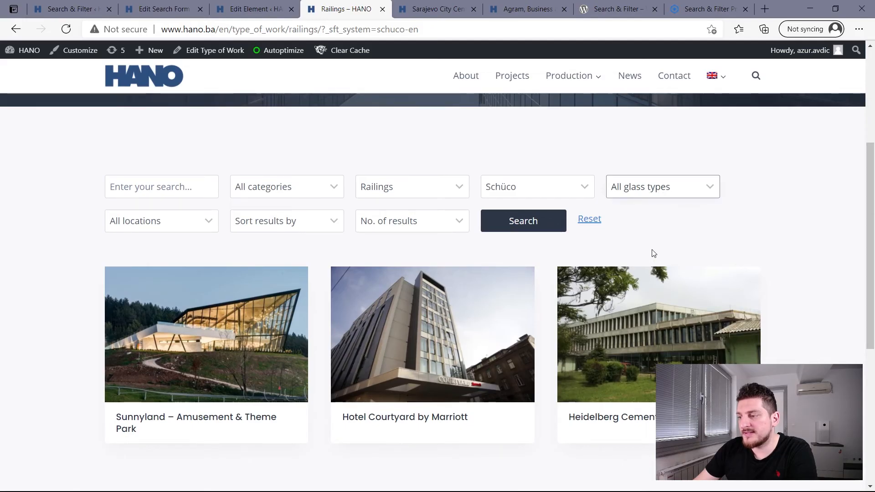
{"action": "left_click", "coordinate": [650, 324]}
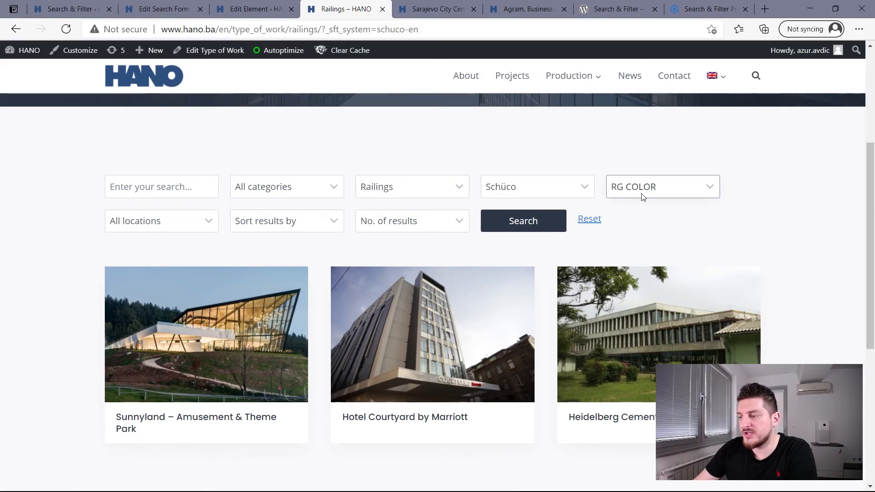
{"action": "left_click", "coordinate": [550, 226]}
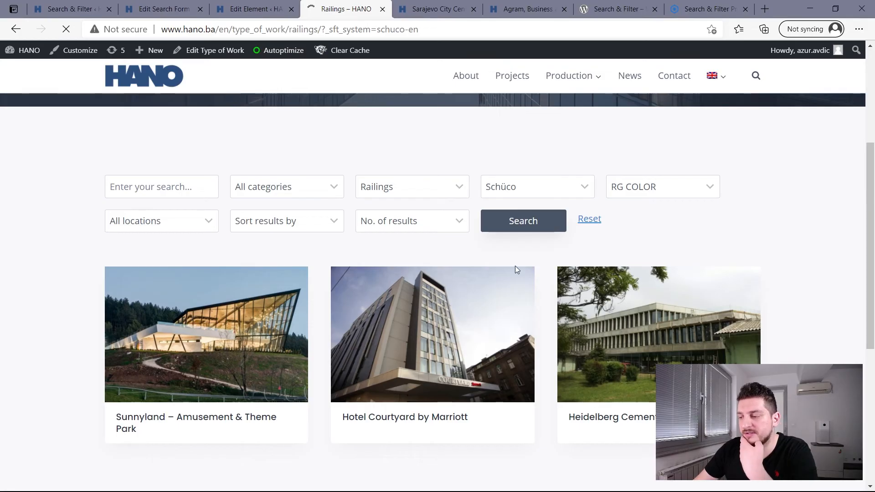
{"action": "scroll", "coordinate": [515, 269], "scroll_direction": "down", "scroll_amount": 4}
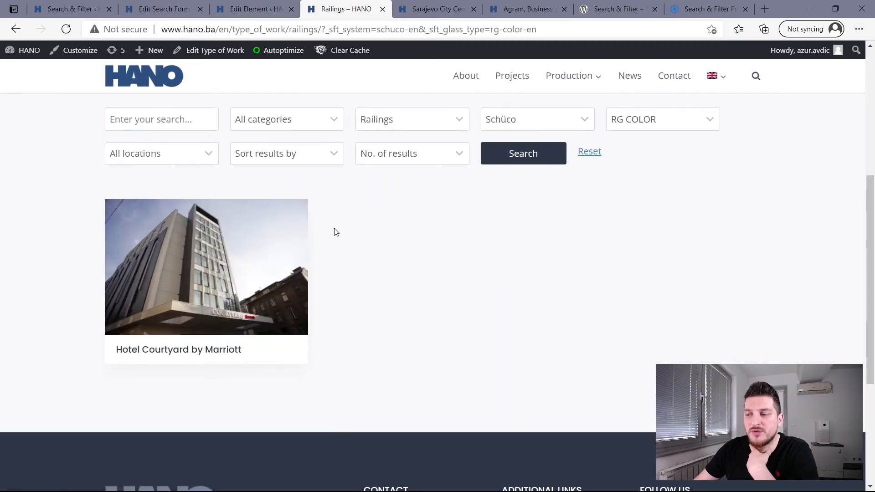
{"action": "scroll", "coordinate": [382, 300], "scroll_direction": "up", "scroll_amount": 3}
{"action": "scroll", "coordinate": [398, 301], "scroll_direction": "down", "scroll_amount": 4}
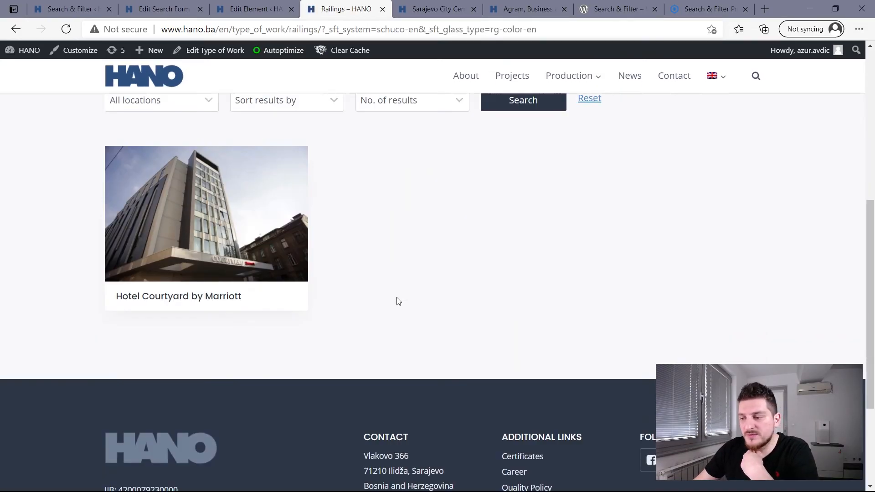
Step: Switch to the Search & Filter plugin page on WordPress.org and browse its example screenshots through to the post type filter example
{"action": "scroll", "coordinate": [398, 301], "scroll_direction": "up", "scroll_amount": 3}
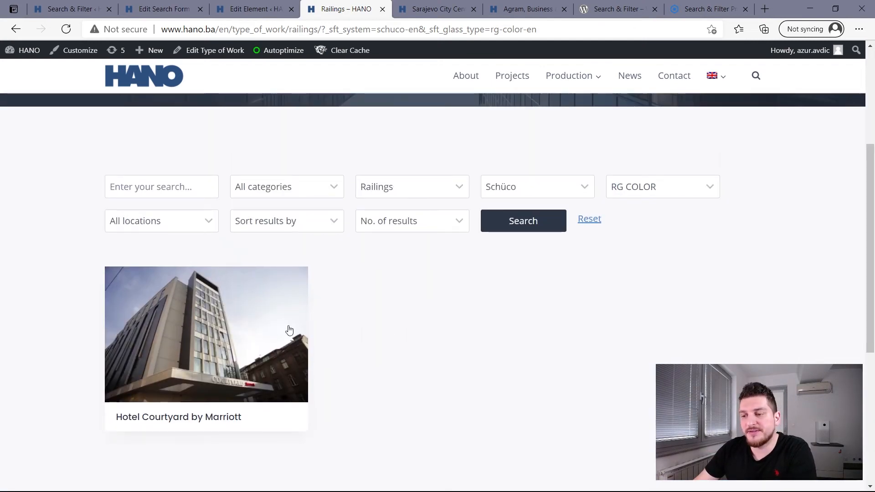
{"action": "scroll", "coordinate": [289, 329], "scroll_direction": "down", "scroll_amount": 1}
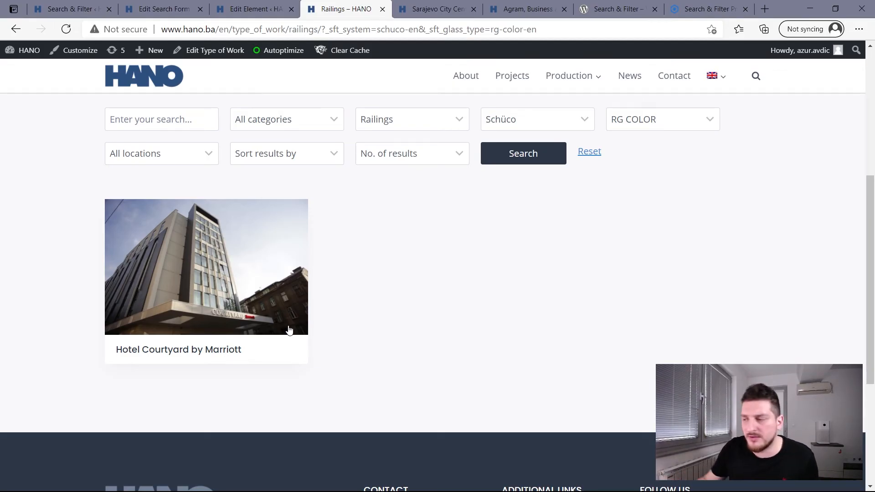
{"action": "left_click", "coordinate": [605, 10]}
{"action": "scroll", "coordinate": [313, 344], "scroll_direction": "down", "scroll_amount": 8}
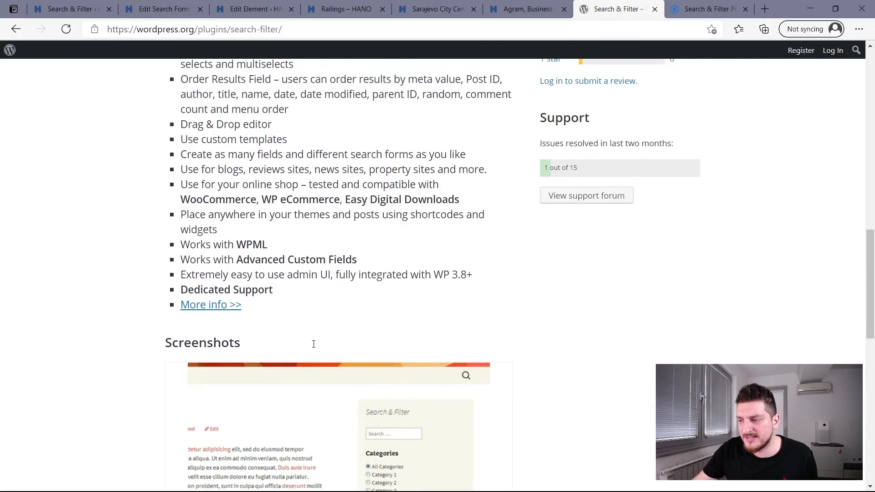
{"action": "scroll", "coordinate": [314, 344], "scroll_direction": "down", "scroll_amount": 3}
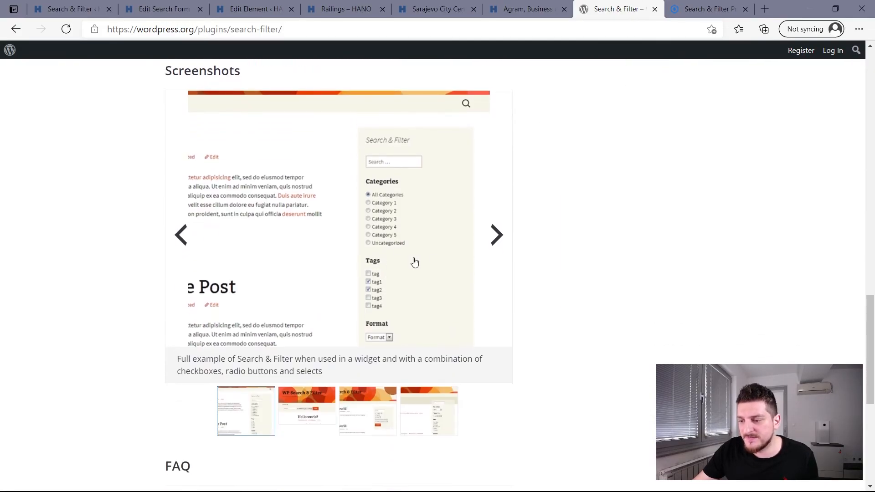
{"action": "left_click", "coordinate": [502, 235]}
{"action": "scroll", "coordinate": [367, 287], "scroll_direction": "down", "scroll_amount": 2}
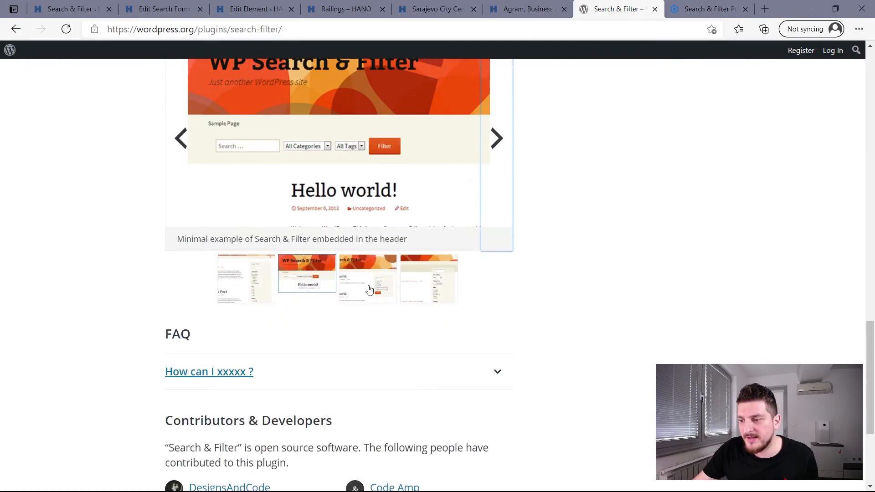
{"action": "left_click", "coordinate": [493, 135]}
{"action": "scroll", "coordinate": [474, 255], "scroll_direction": "up", "scroll_amount": 2}
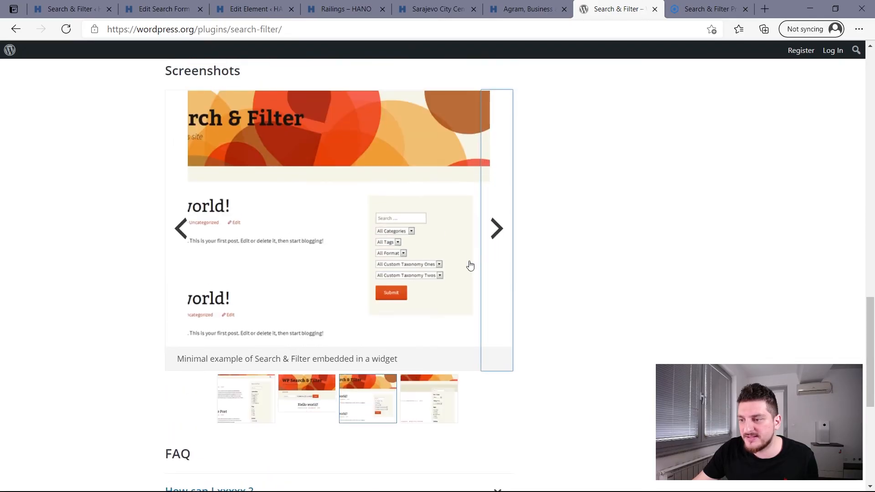
{"action": "left_click", "coordinate": [492, 285]}
{"action": "scroll", "coordinate": [336, 292], "scroll_direction": "down", "scroll_amount": 2}
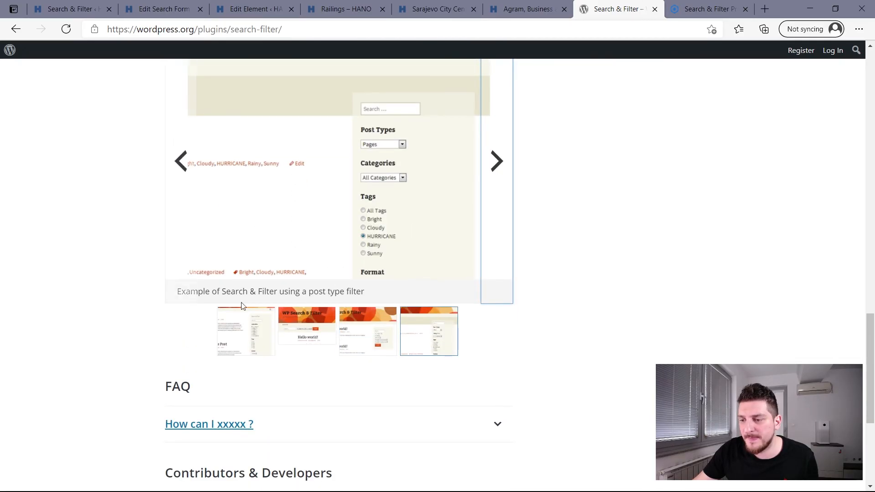
Step: Review the Search & Filter plugin's description and its list of Pro features
{"action": "scroll", "coordinate": [246, 307], "scroll_direction": "down", "scroll_amount": 5}
{"action": "scroll", "coordinate": [262, 311], "scroll_direction": "up", "scroll_amount": 12}
{"action": "scroll", "coordinate": [262, 311], "scroll_direction": "up", "scroll_amount": 14}
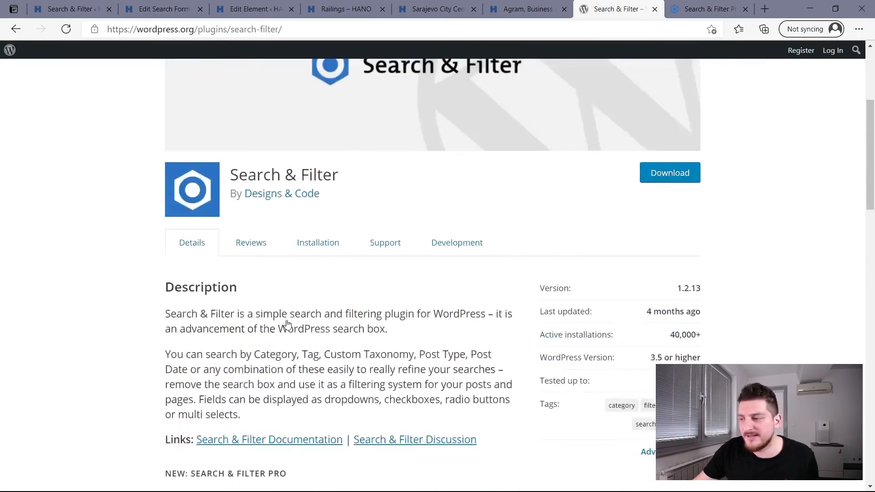
{"action": "scroll", "coordinate": [283, 319], "scroll_direction": "down", "scroll_amount": 7}
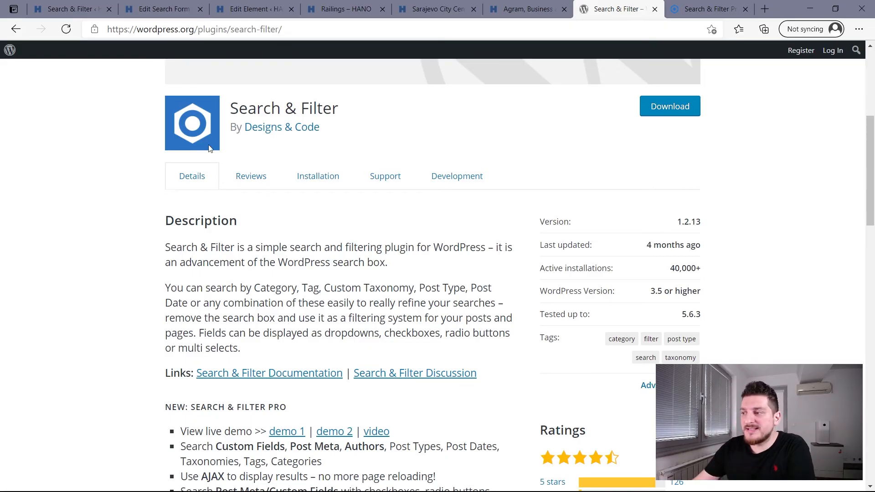
Step: Return to editing the Projects search form and examine its Ajax settings, shortcode, language options and multilingual content setup
{"action": "left_click", "coordinate": [424, 7]}
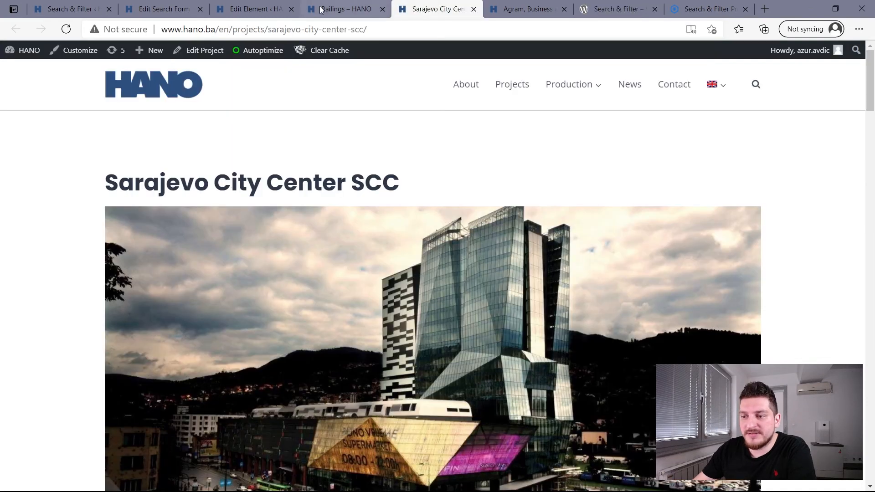
{"action": "left_click", "coordinate": [251, 5]}
{"action": "left_click", "coordinate": [159, 8]}
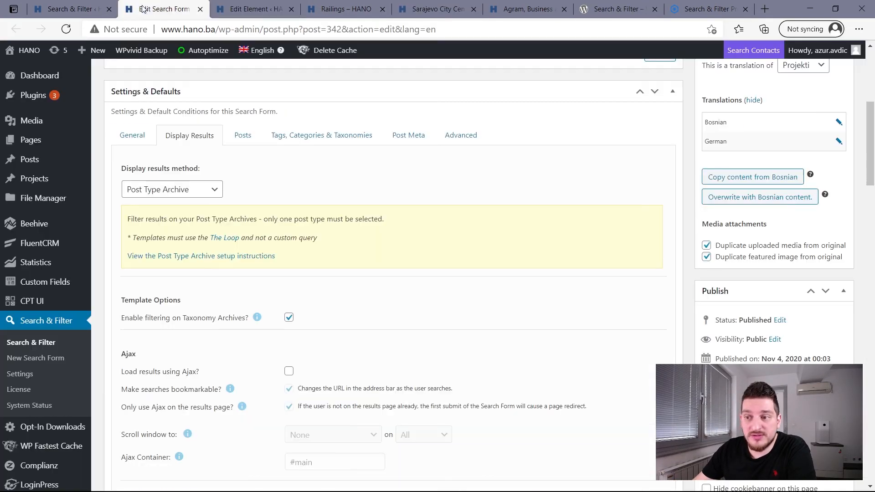
{"action": "scroll", "coordinate": [649, 248], "scroll_direction": "down", "scroll_amount": 2}
{"action": "scroll", "coordinate": [649, 248], "scroll_direction": "down", "scroll_amount": 6}
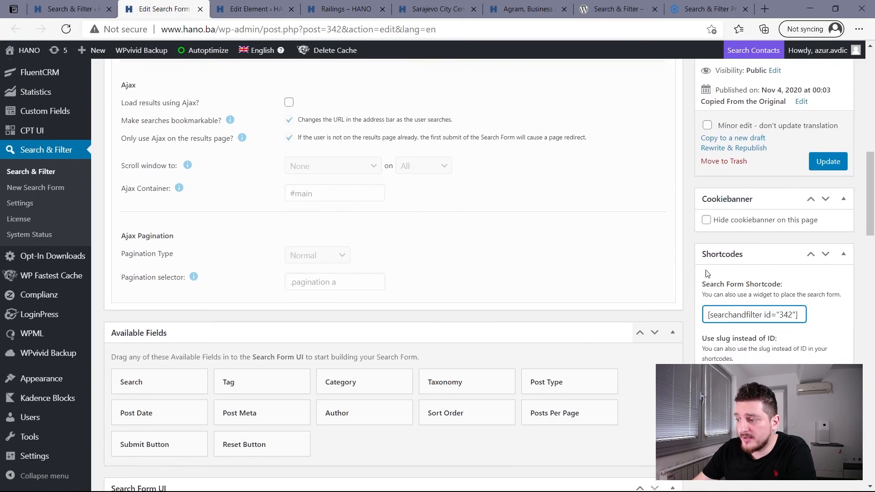
{"action": "scroll", "coordinate": [737, 276], "scroll_direction": "up", "scroll_amount": 12}
{"action": "scroll", "coordinate": [737, 276], "scroll_direction": "down", "scroll_amount": 2}
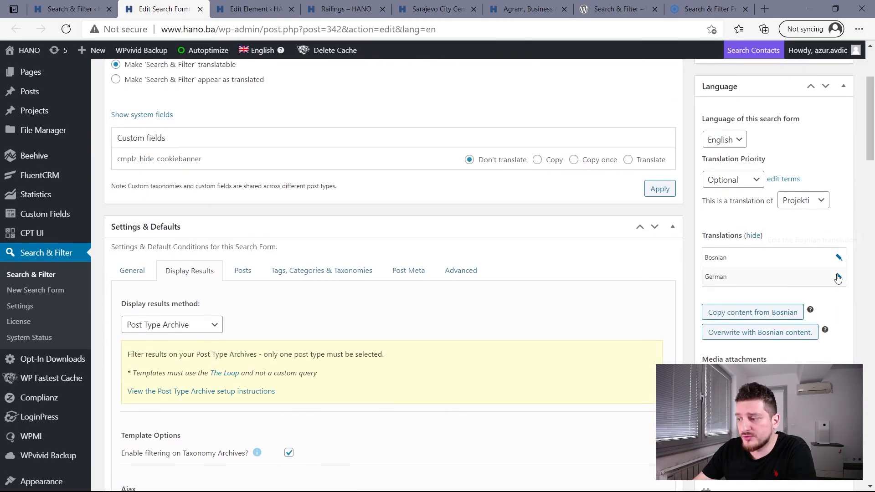
{"action": "scroll", "coordinate": [275, 227], "scroll_direction": "up", "scroll_amount": 3}
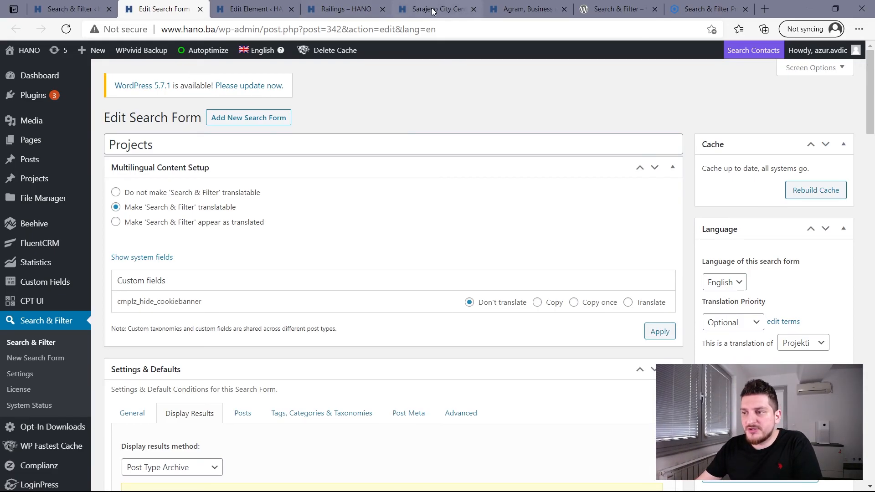
Step: Switch back to the Railings archive page and review the search form with its filtered project results
{"action": "left_click", "coordinate": [405, 8]}
{"action": "left_click", "coordinate": [347, 10]}
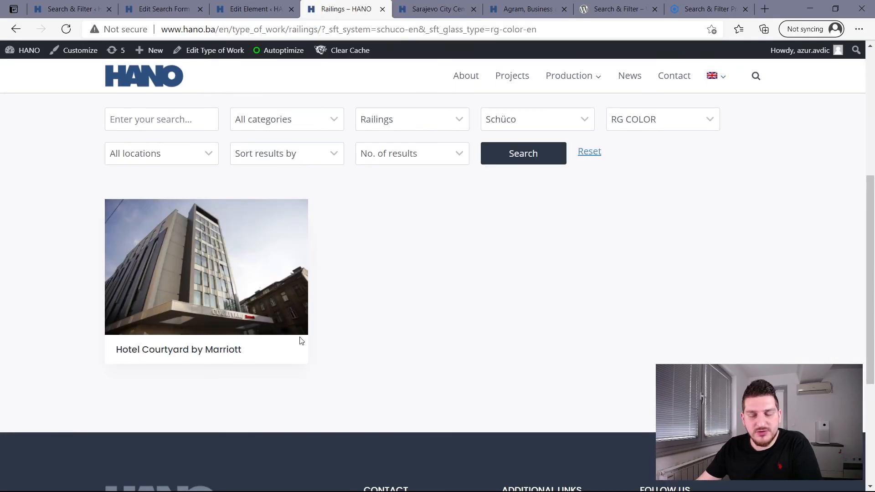
{"action": "scroll", "coordinate": [319, 346], "scroll_direction": "up", "scroll_amount": 3}
{"action": "scroll", "coordinate": [454, 342], "scroll_direction": "down", "scroll_amount": 2}
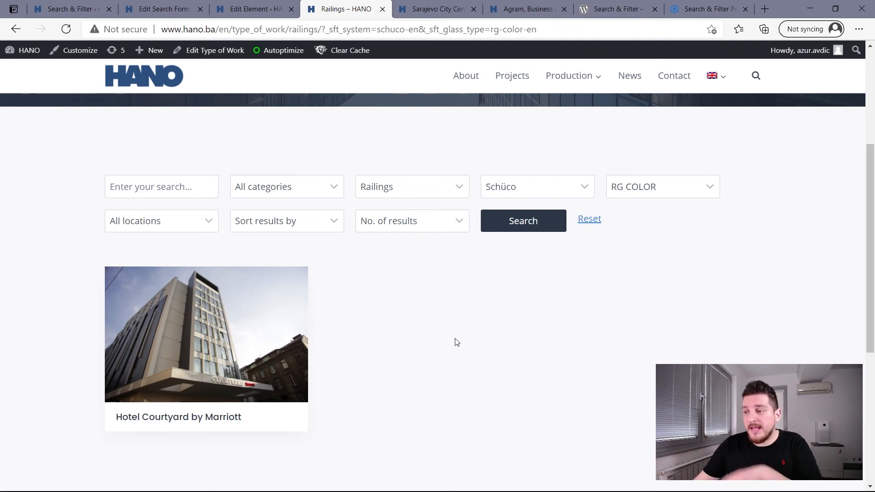
{"action": "scroll", "coordinate": [440, 278], "scroll_direction": "up", "scroll_amount": 5}
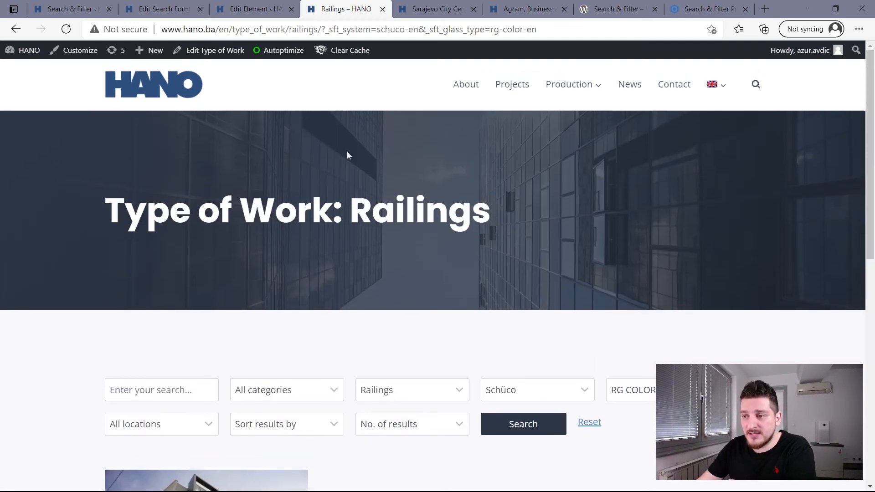
Step: Go to the HANO home page, open the Projects page and look over the search form and project grid
{"action": "left_click", "coordinate": [207, 102]}
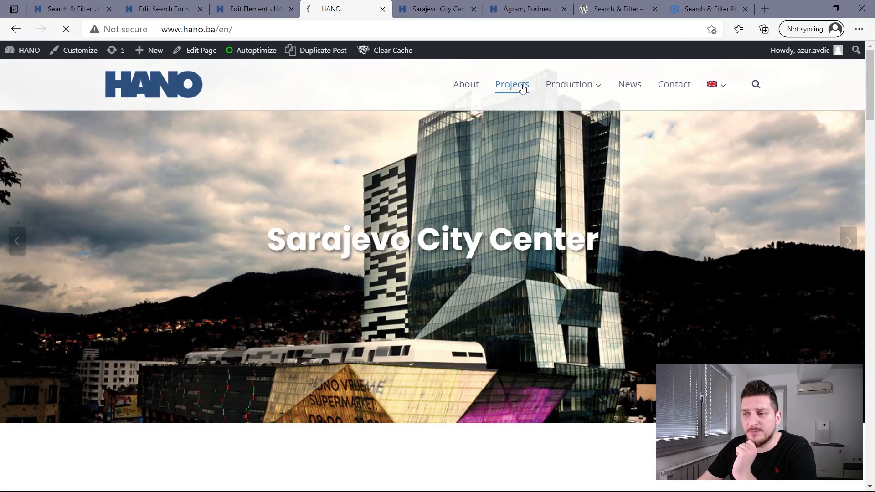
{"action": "left_click", "coordinate": [522, 88]}
{"action": "scroll", "coordinate": [564, 220], "scroll_direction": "down", "scroll_amount": 4}
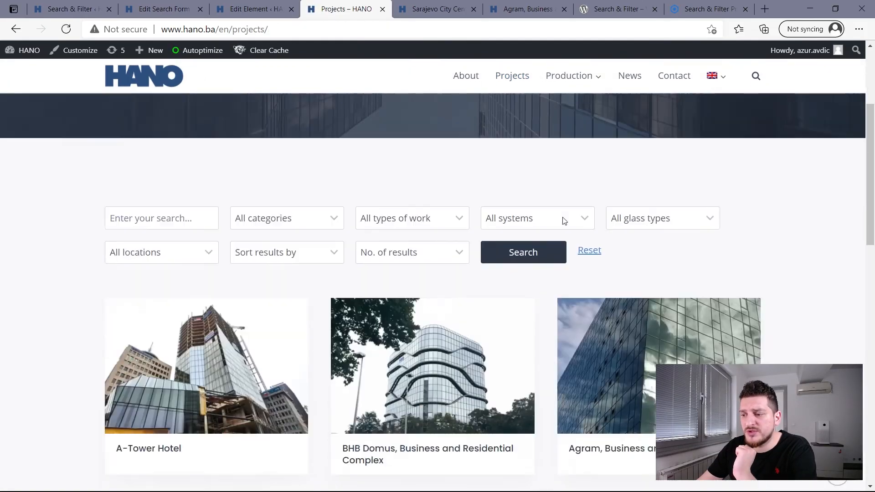
{"action": "scroll", "coordinate": [564, 220], "scroll_direction": "down", "scroll_amount": 2}
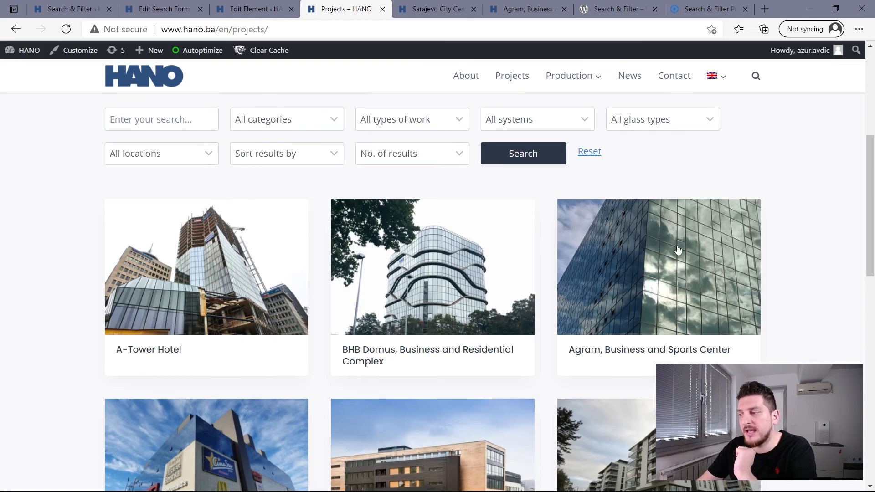
{"action": "left_click_drag", "start_coordinate": [869, 250], "coordinate": [874, 230]}
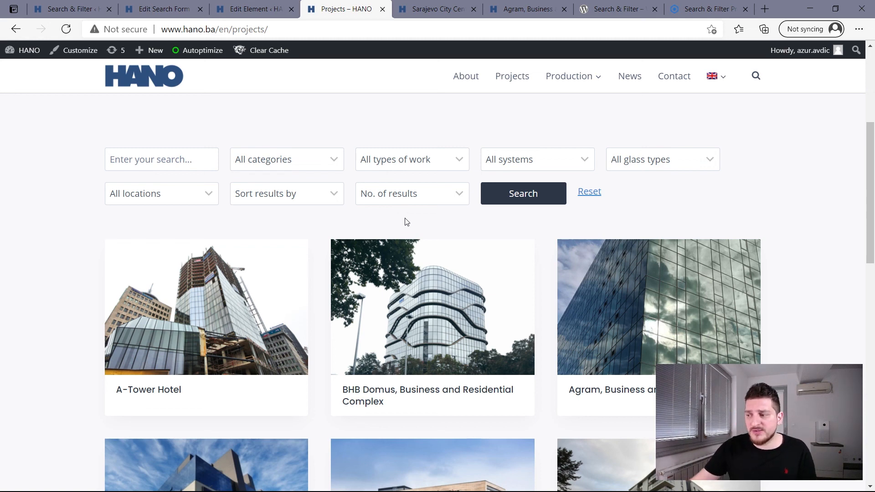
{"action": "scroll", "coordinate": [406, 222], "scroll_direction": "up", "scroll_amount": 5}
{"action": "scroll", "coordinate": [416, 256], "scroll_direction": "down", "scroll_amount": 3}
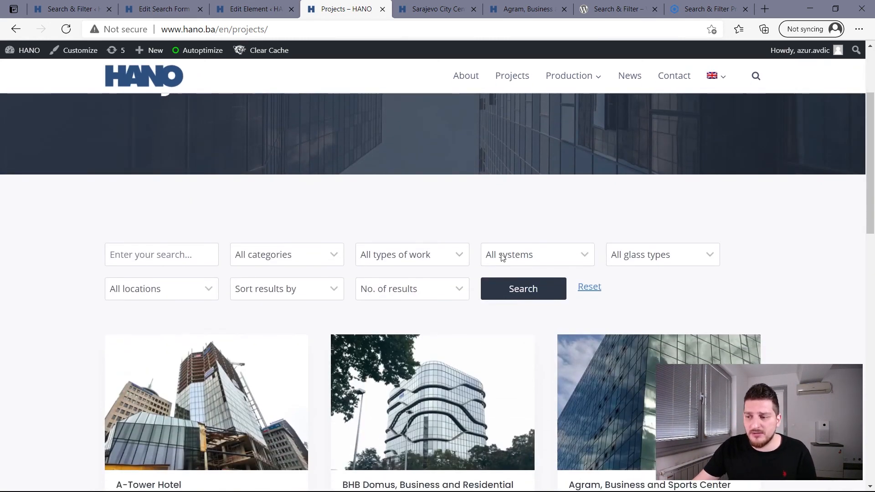